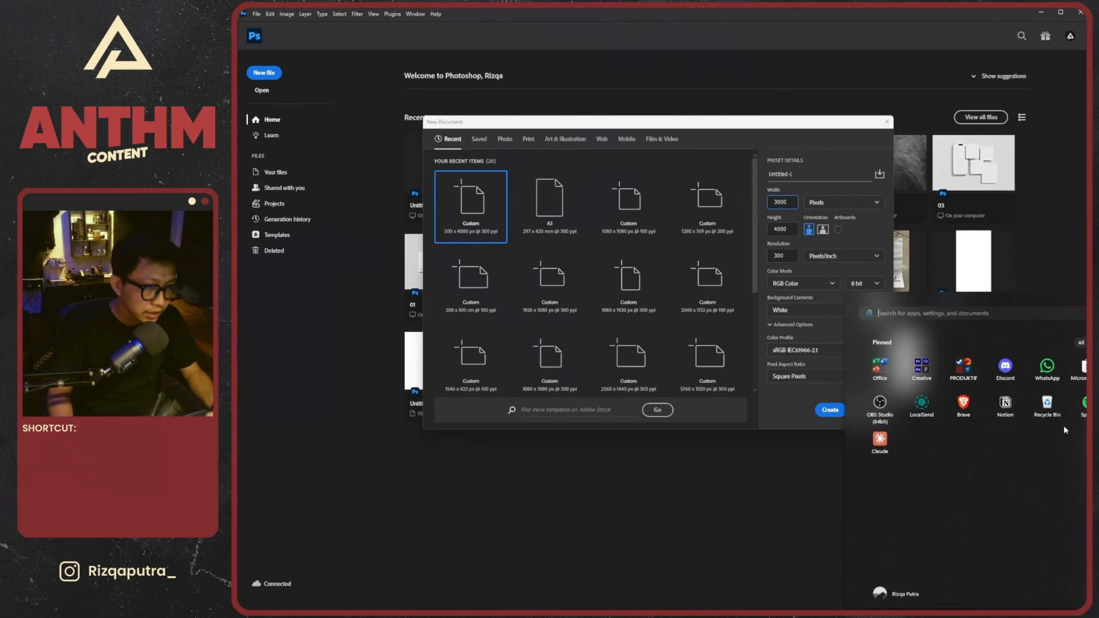
# Find and launch the Upscayl app, and move its window fully into view
pyautogui.click(974, 316)
pyautogui.write('ups')
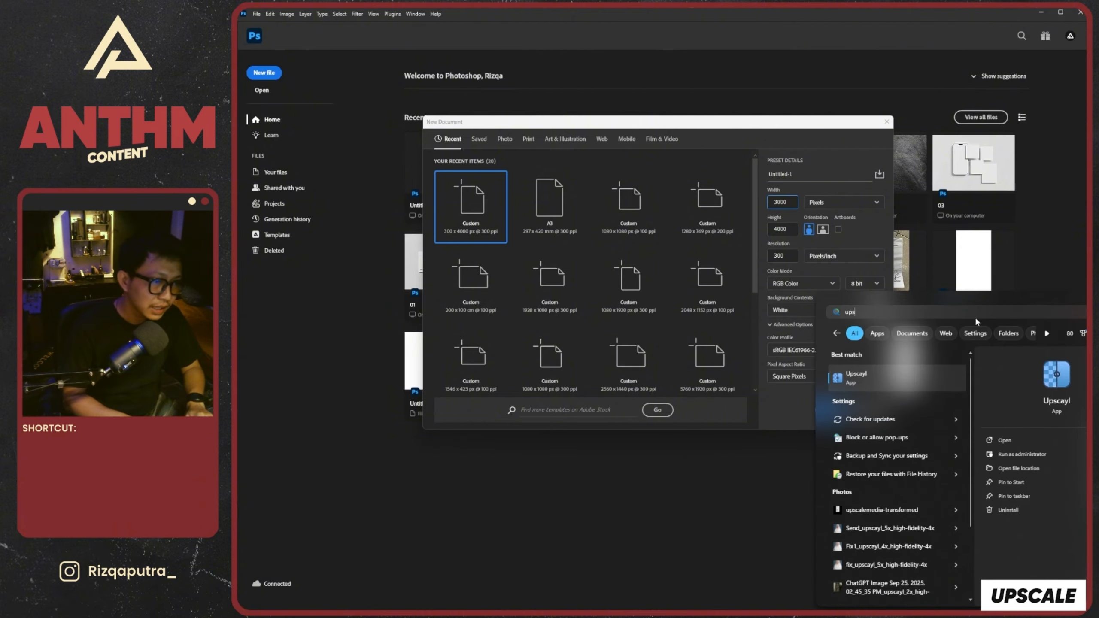
pyautogui.press('Return')
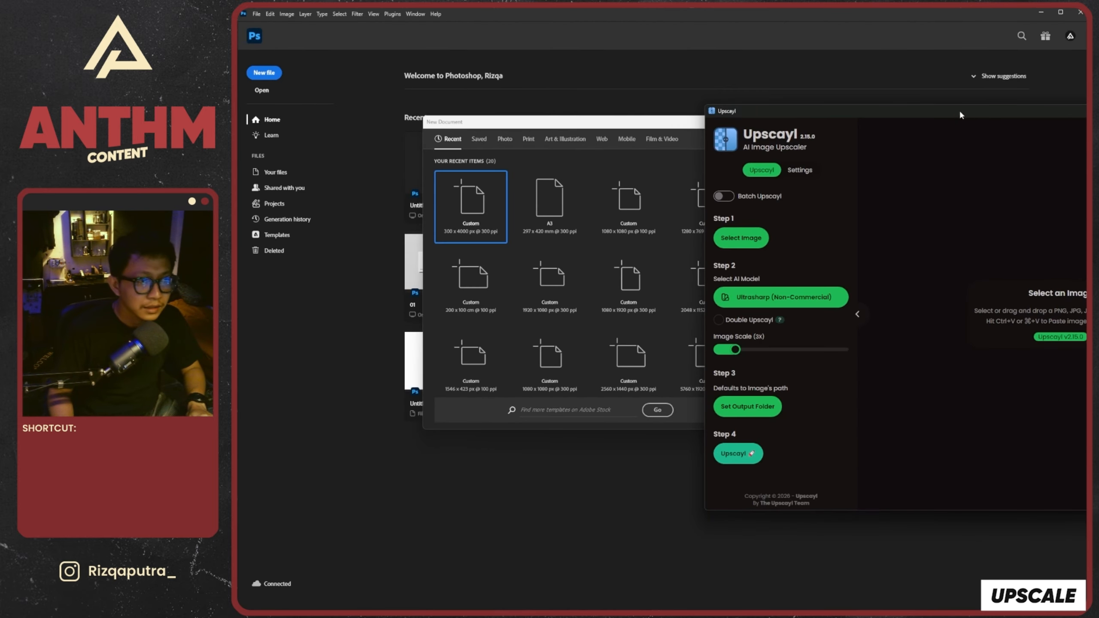
pyautogui.moveTo(959, 114); pyautogui.dragTo(685, 114)
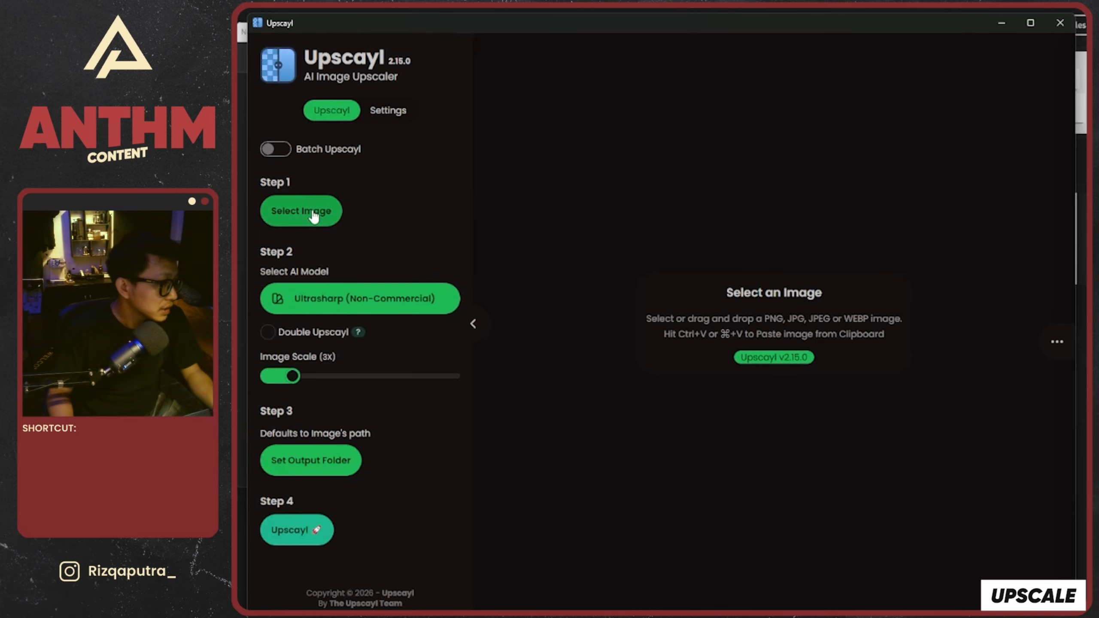
# Load the image a26b6abd-44aa-4d38-ac31-99c6da981409 from the 24 Stamp Effect folder for upscaling
pyautogui.click(316, 215)
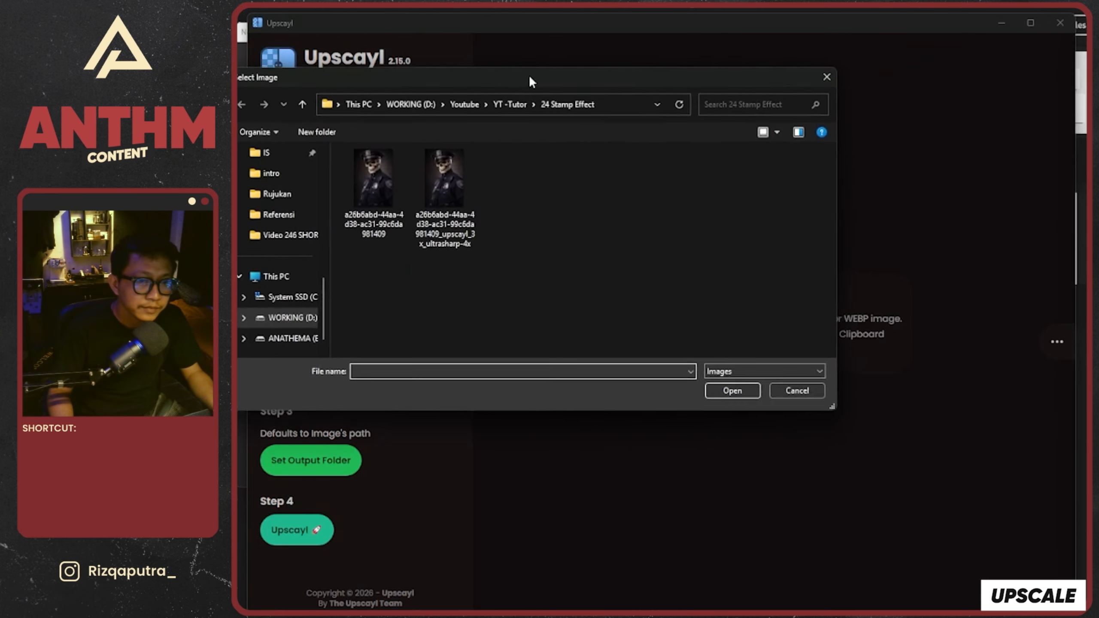
pyautogui.moveTo(528, 75); pyautogui.dragTo(630, 99)
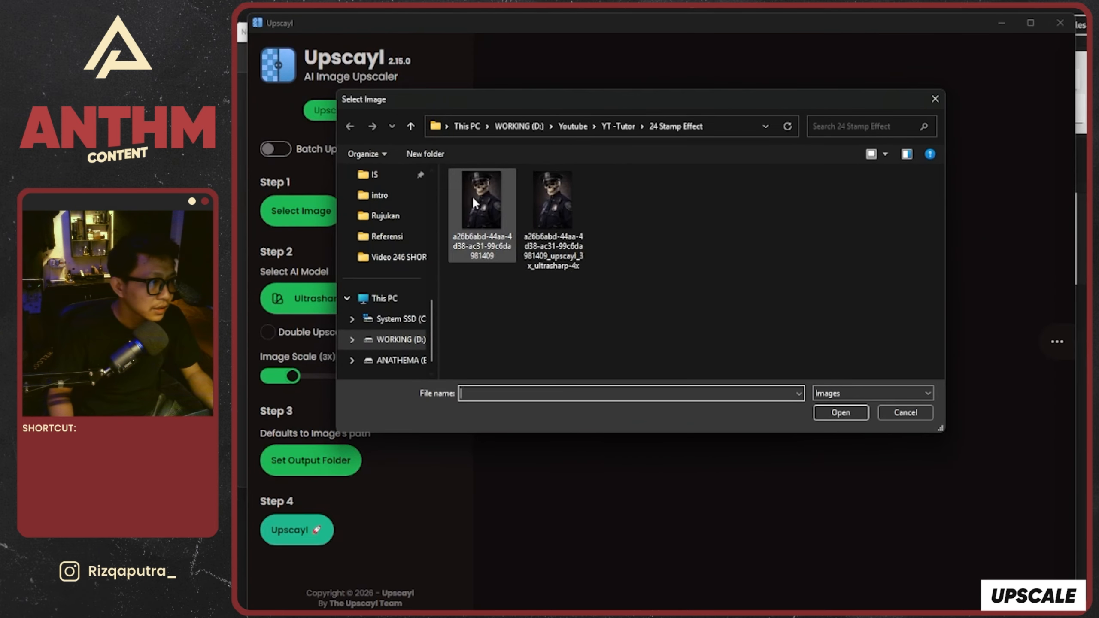
pyautogui.click(484, 199)
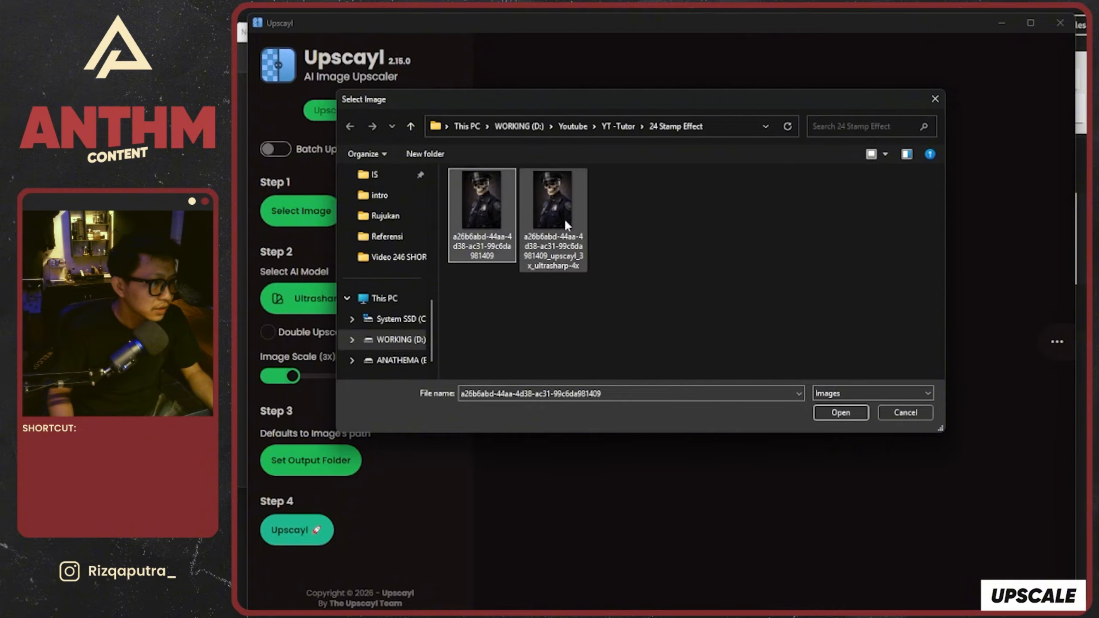
pyautogui.click(840, 413)
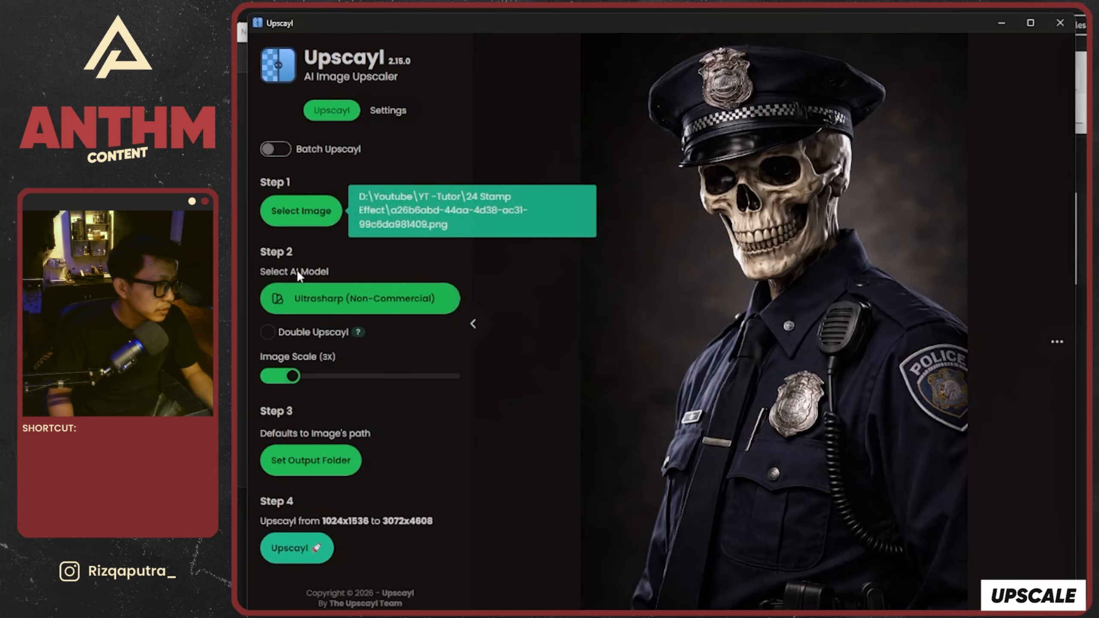
# Look through the available AI upscaling models and close the list without choosing another one
pyautogui.click(340, 303)
pyautogui.scroll(-15, 712, 320)
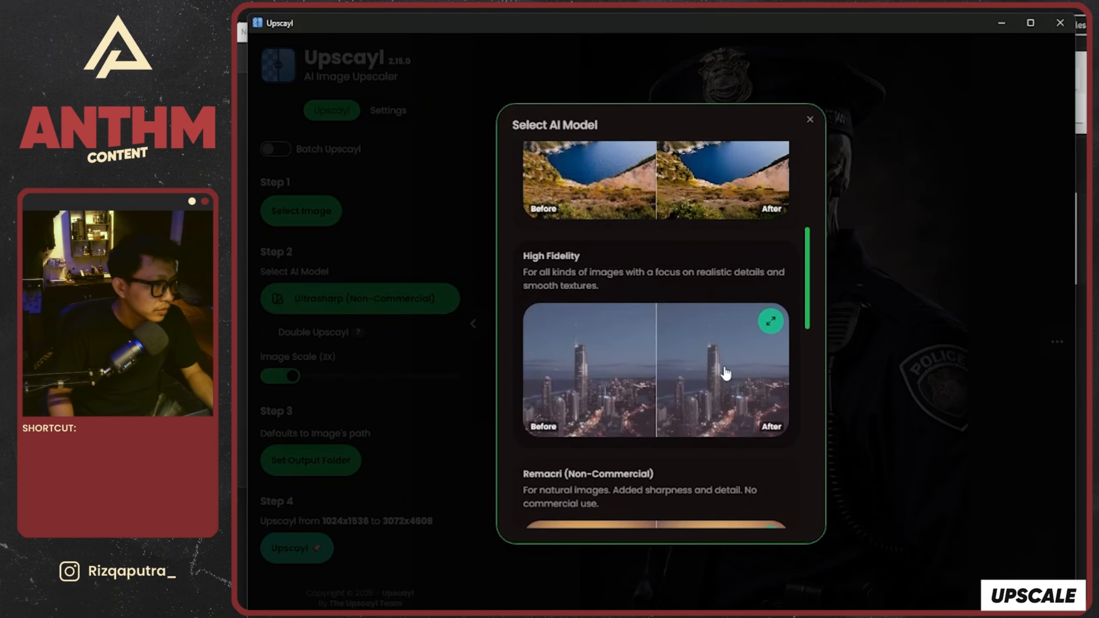
pyautogui.scroll(15, 725, 372)
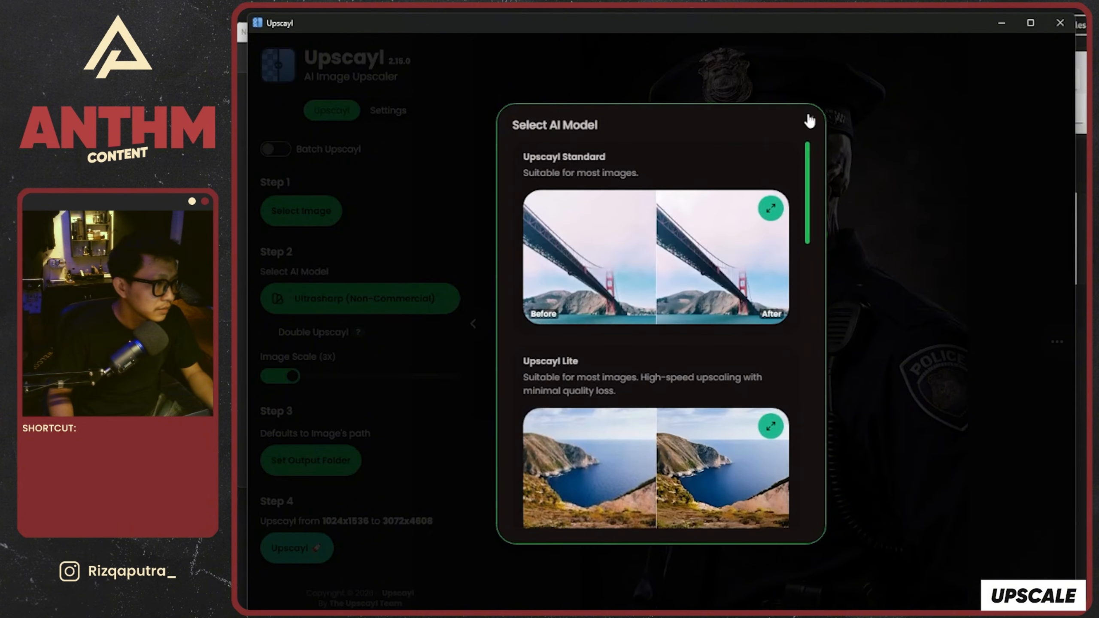
pyautogui.click(810, 120)
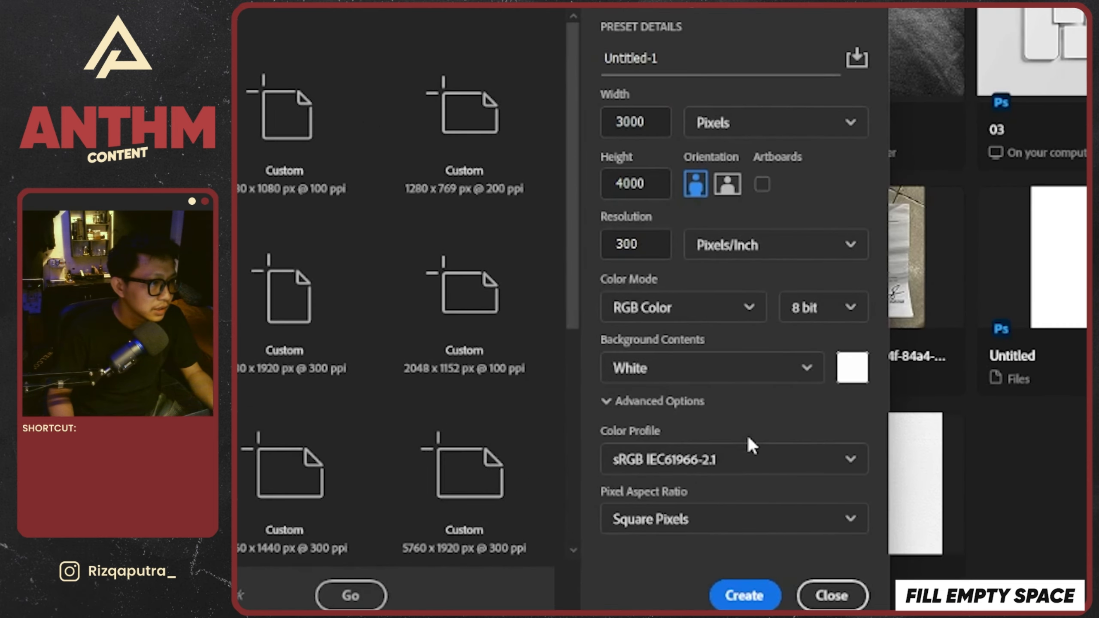
# In Photoshop, create a 3000 x 4000 pixel portrait document at 300 pixels/inch, RGB Color, 8 bit, with a white background
pyautogui.click(688, 307)
pyautogui.click(719, 306)
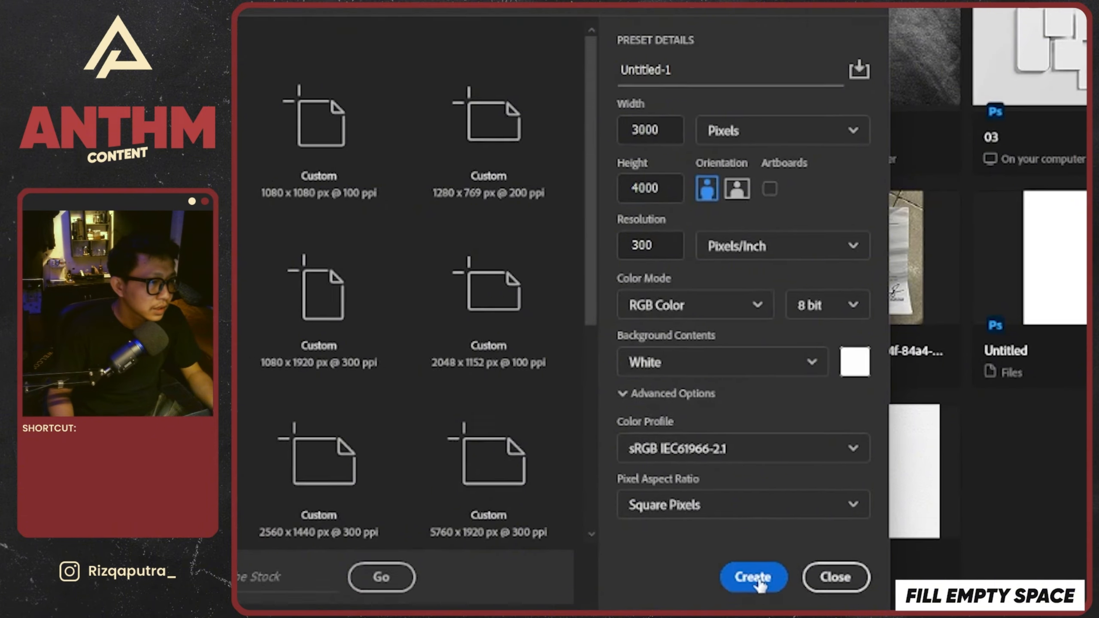
pyautogui.click(757, 579)
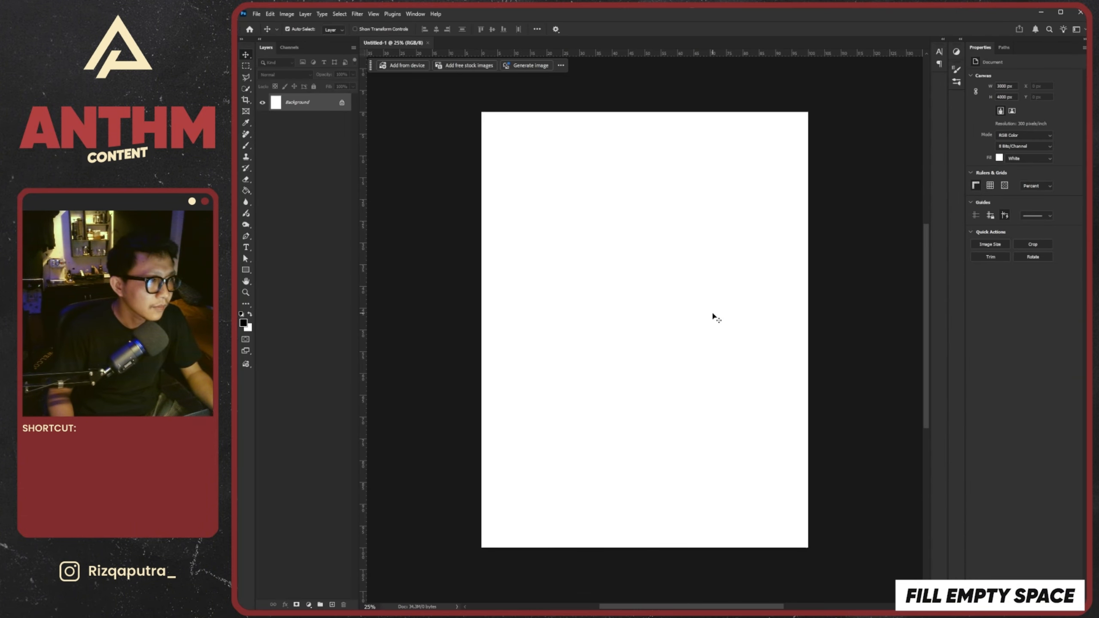
# Place the 3x Ultrasharp upscaled skeleton police officer image from the 24 Stamp Effect folder onto the canvas
pyautogui.hotkey('alt', 'Tab')
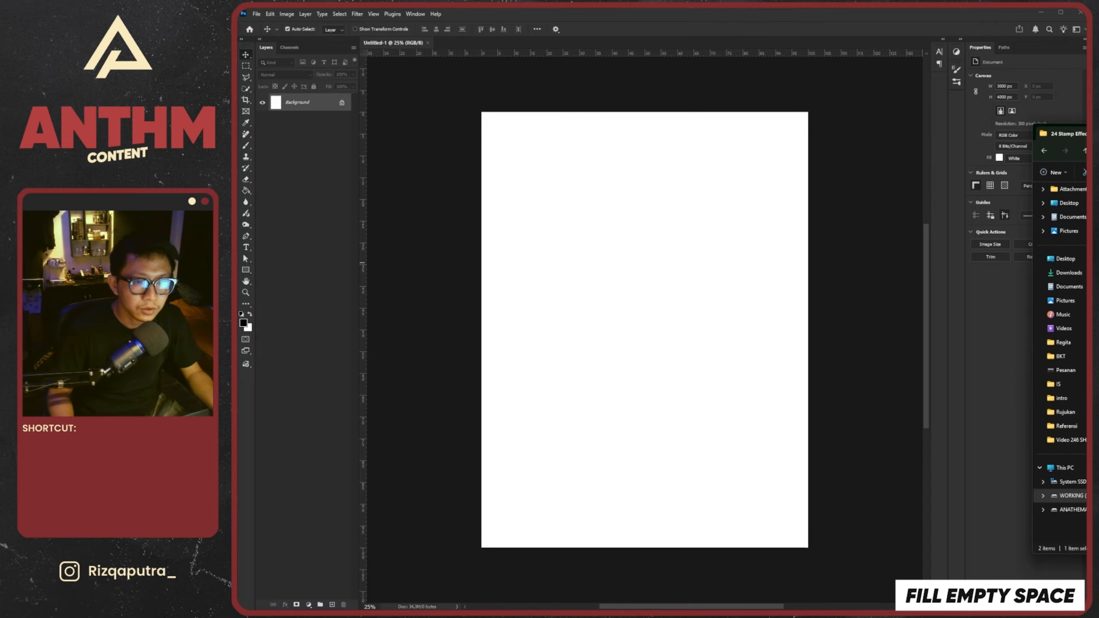
pyautogui.moveTo(1084, 216); pyautogui.dragTo(630, 250)
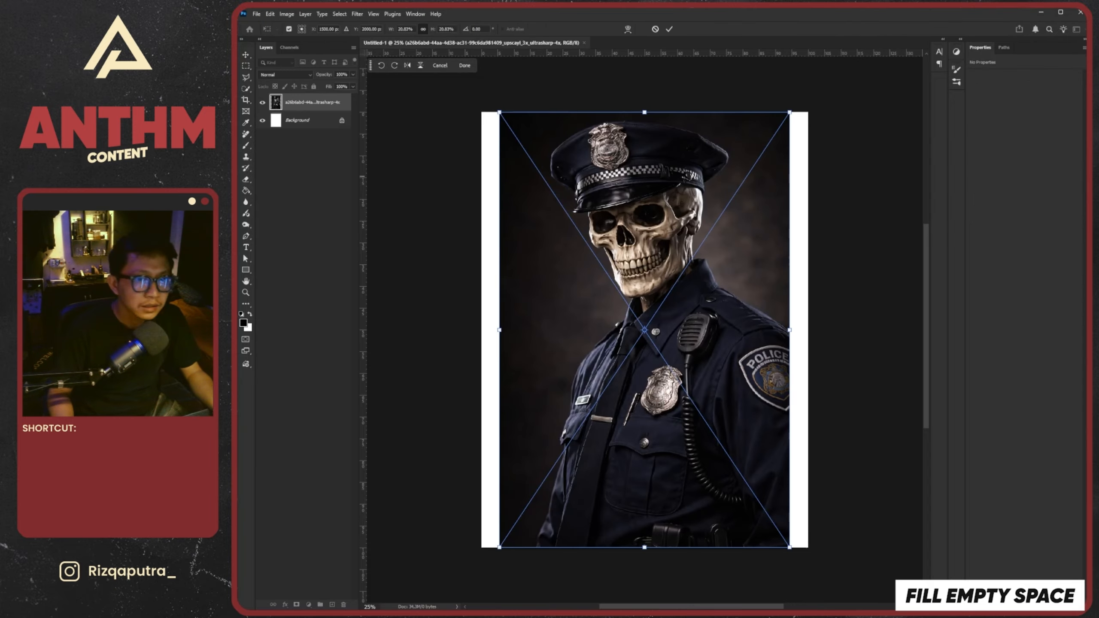
pyautogui.hotkey('alt', 'Tab')
pyautogui.hotkey('alt', 'Tab')
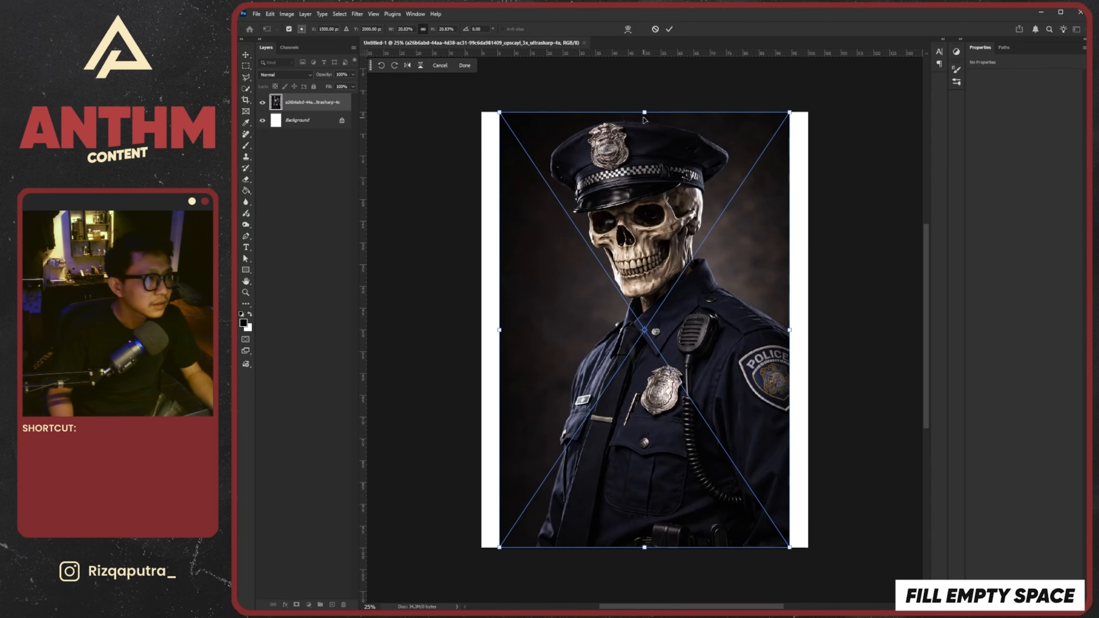
# Scale the placed officer image down to about 16.4% and position it against the canvas's bottom edge, horizontally centred
pyautogui.moveTo(644, 114); pyautogui.dragTo(647, 209)
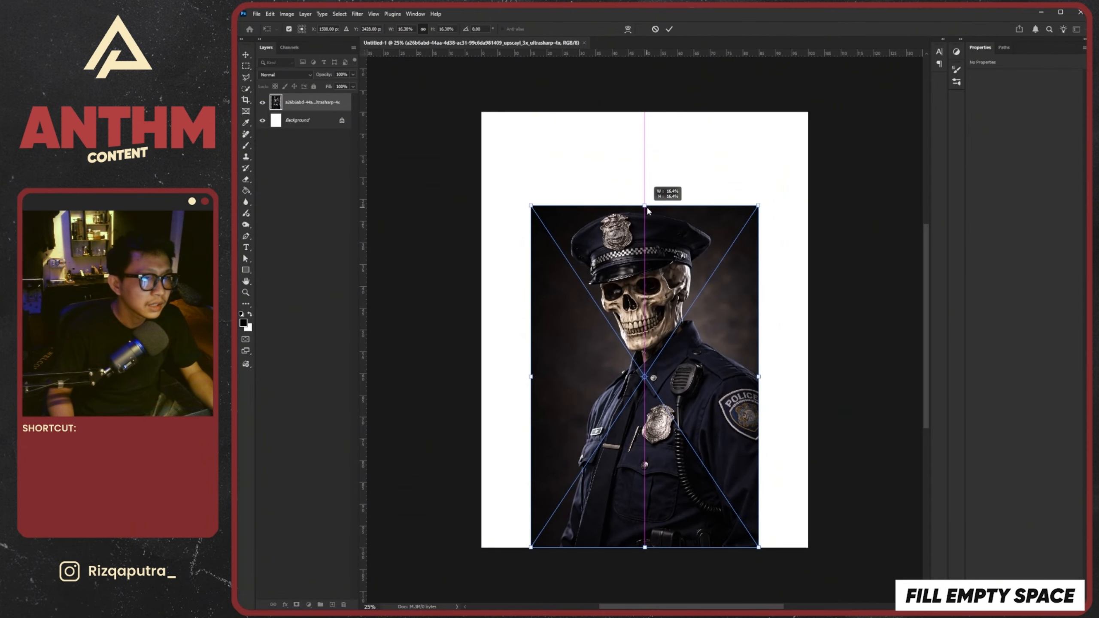
pyautogui.moveTo(664, 282); pyautogui.dragTo(665, 316)
pyautogui.click(670, 30)
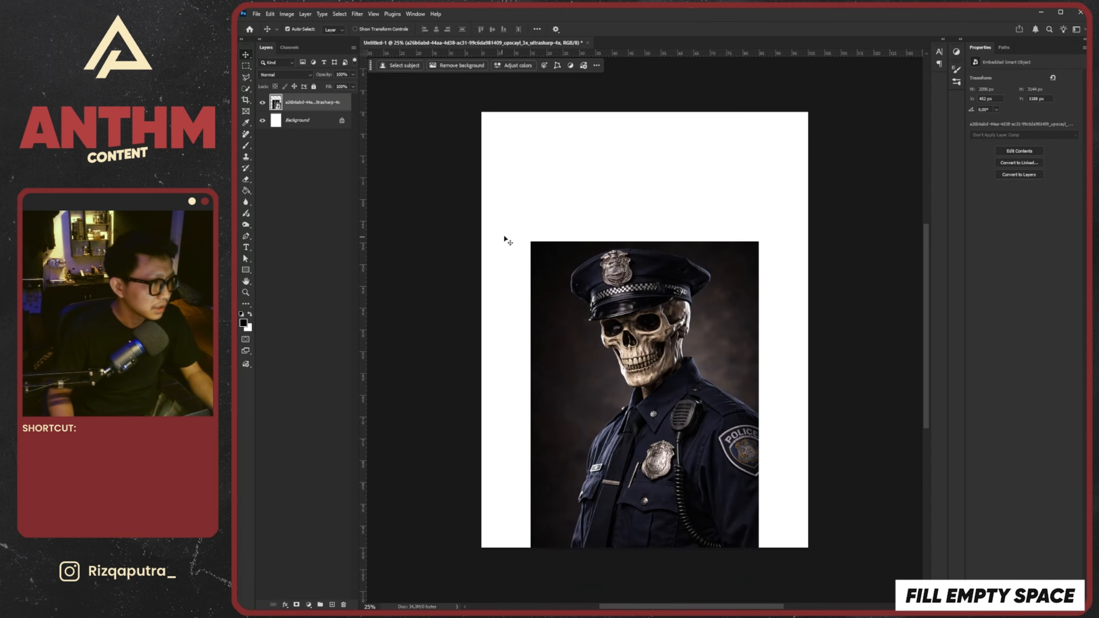
pyautogui.moveTo(664, 275); pyautogui.dragTo(655, 292)
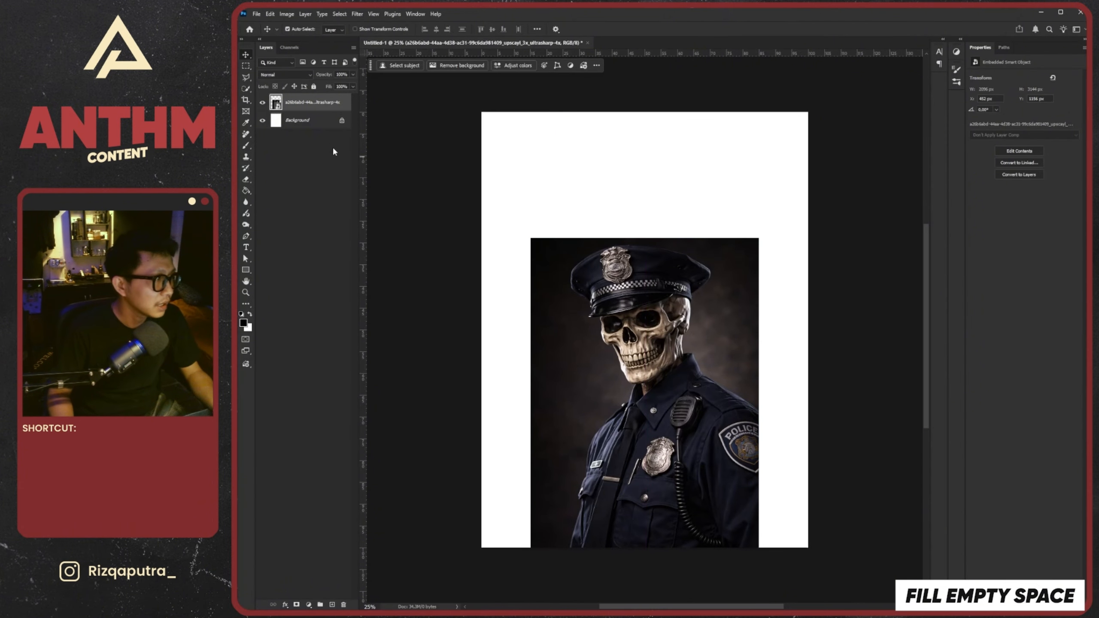
pyautogui.click(330, 605)
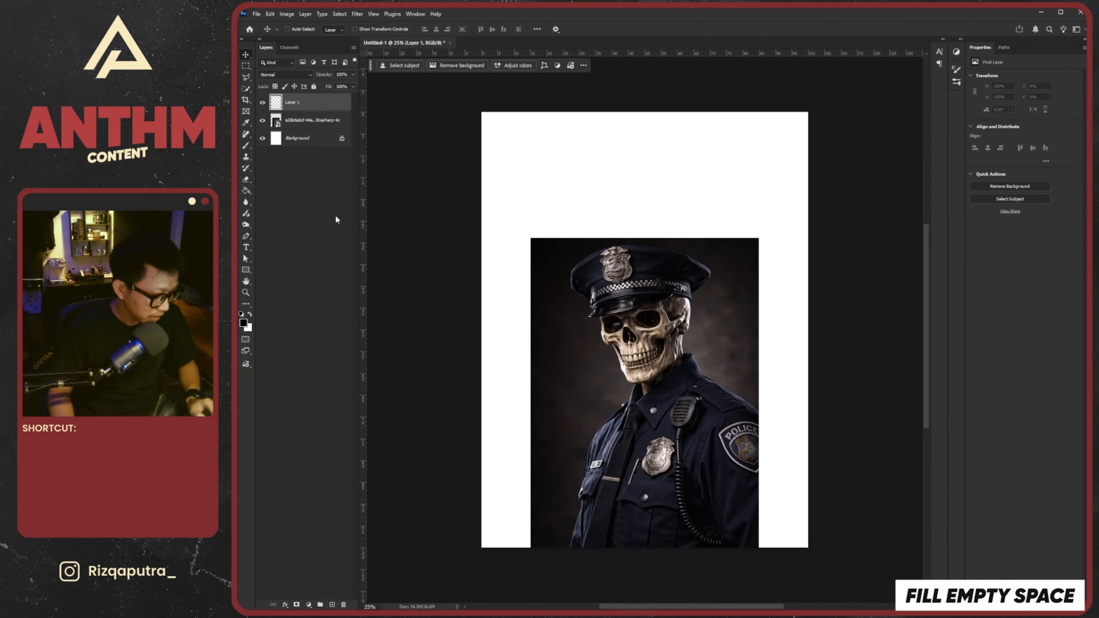
pyautogui.hotkey('ctrl', 'z')
pyautogui.click(308, 605)
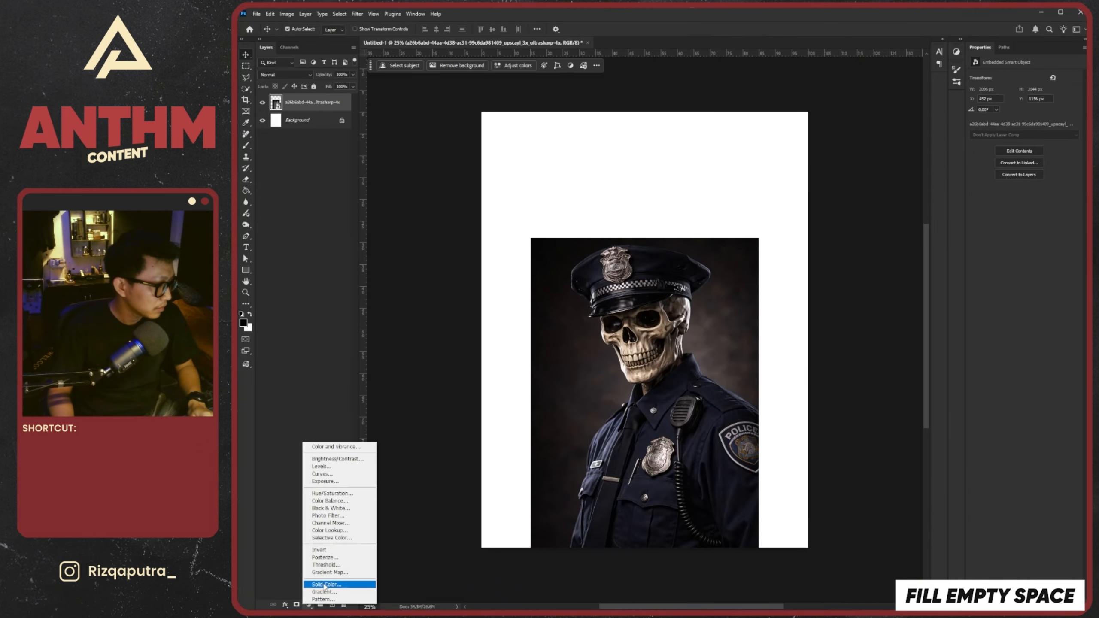
pyautogui.click(322, 447)
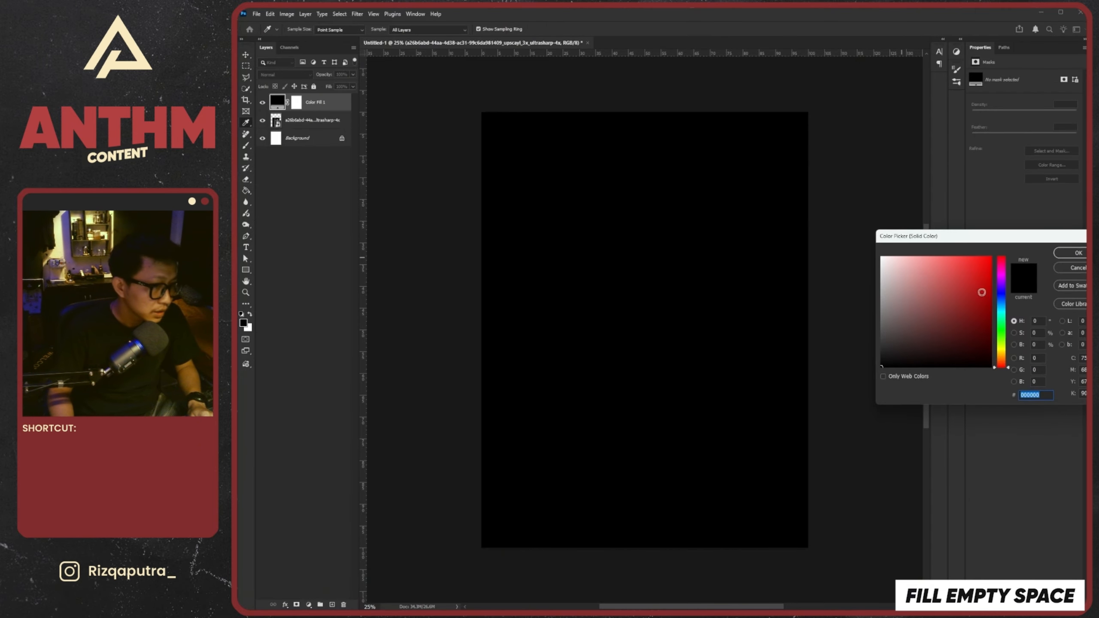
pyautogui.click(975, 279)
pyautogui.click(1074, 254)
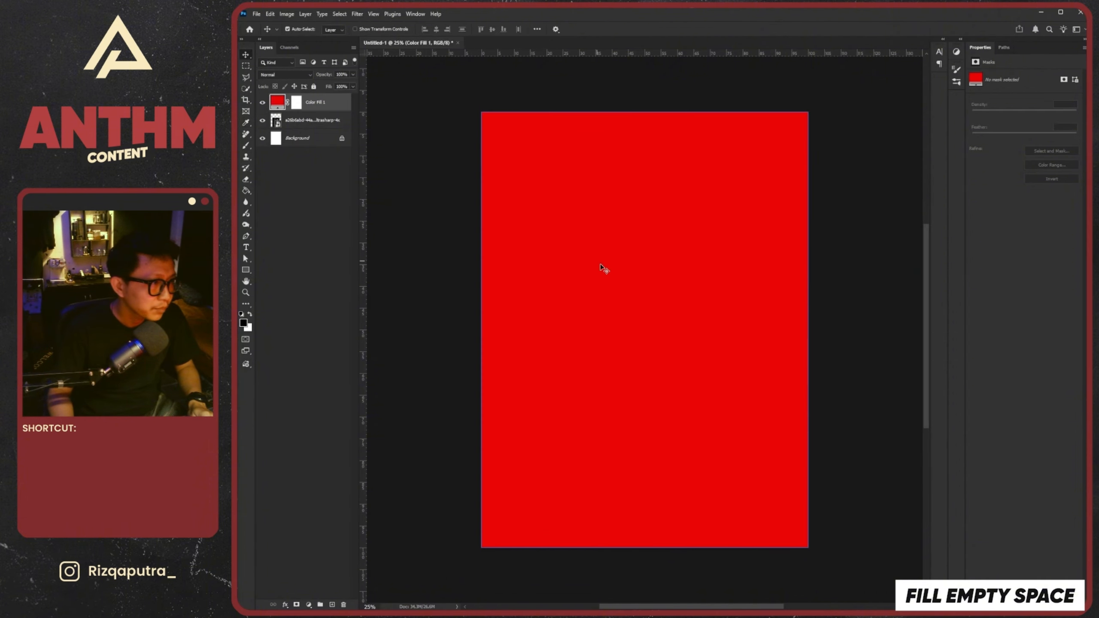
pyautogui.press('v')
pyautogui.moveTo(327, 103); pyautogui.dragTo(328, 121)
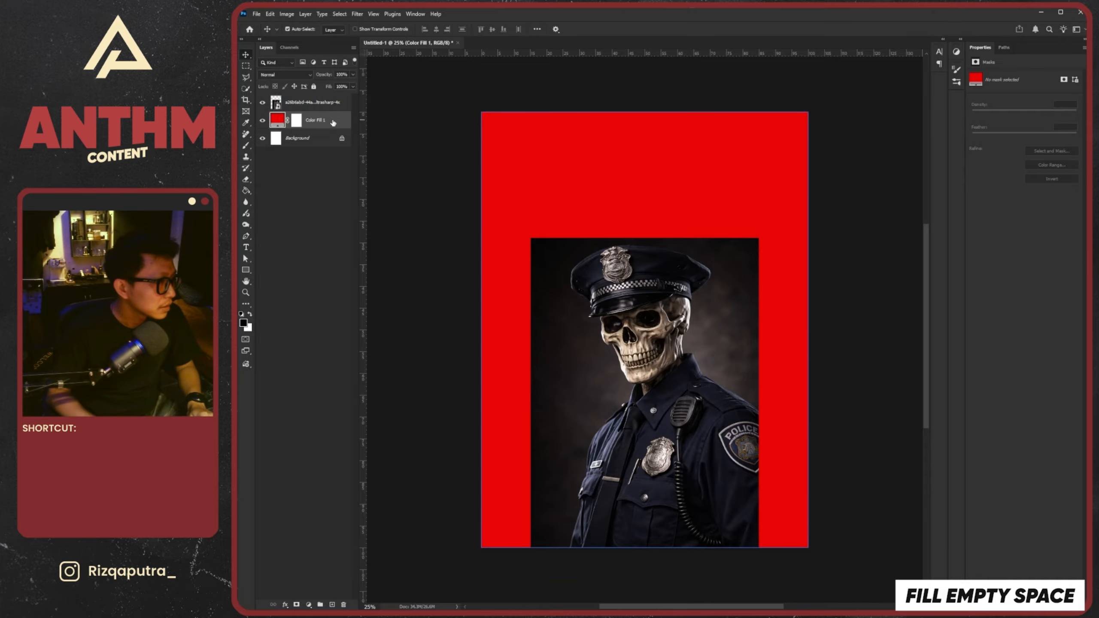
pyautogui.press('Delete')
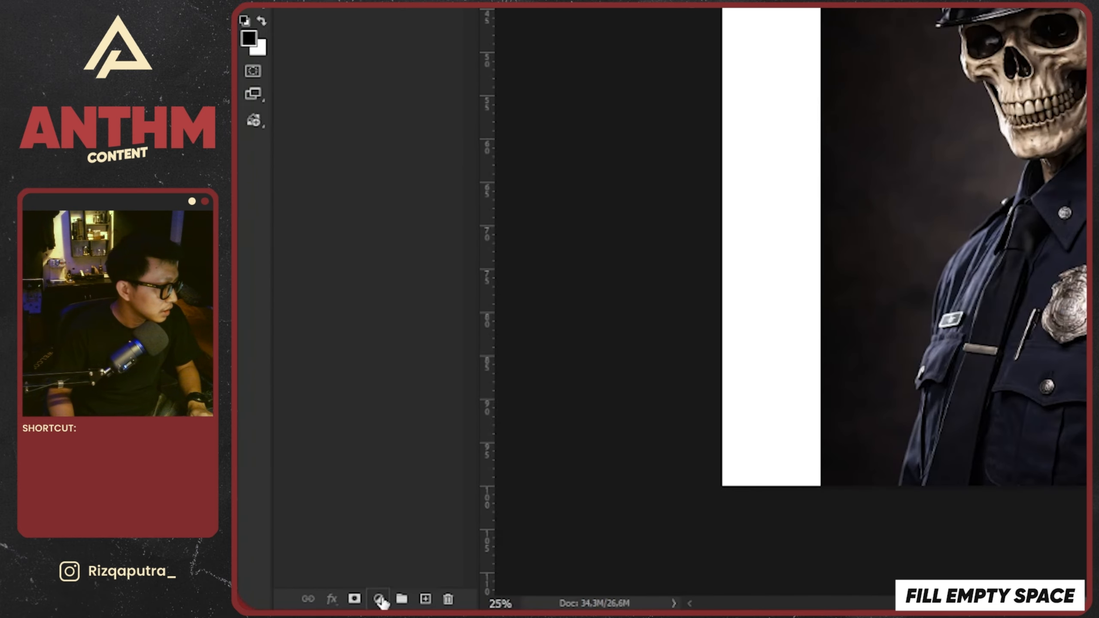
# Add a Solid Color fill layer in red e81010 between the officer image and the Background layer
pyautogui.click(309, 605)
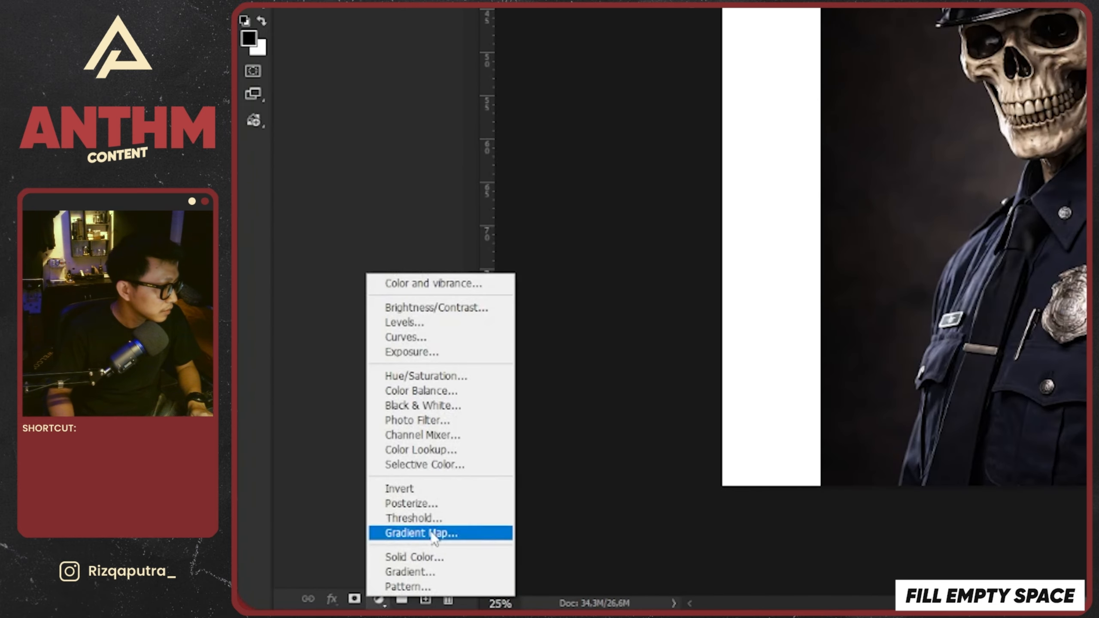
pyautogui.click(418, 558)
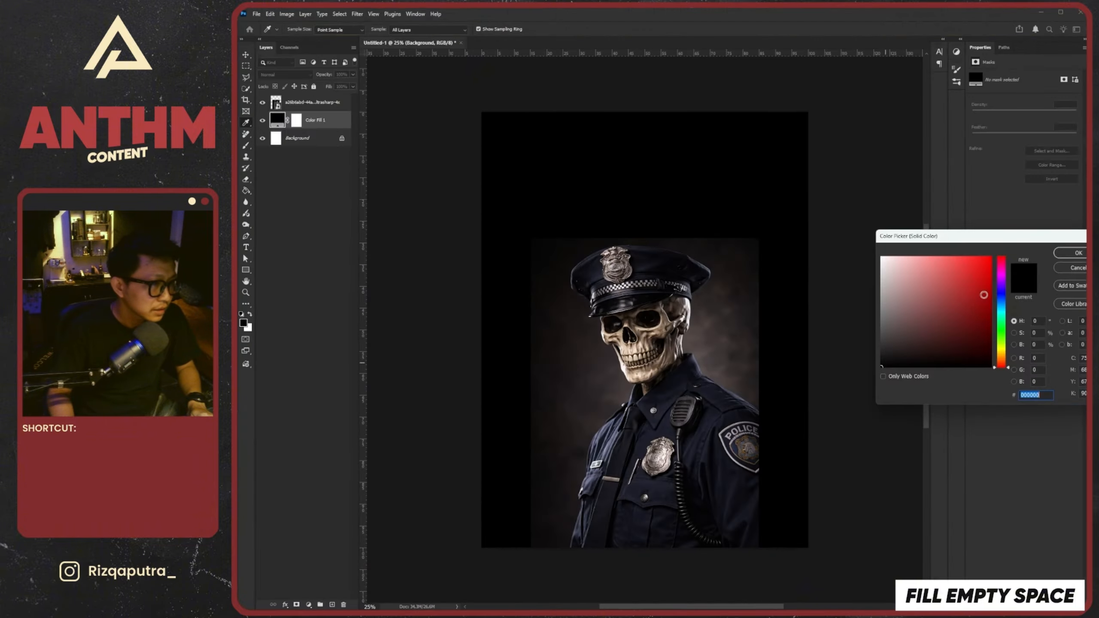
pyautogui.moveTo(984, 295); pyautogui.dragTo(981, 271)
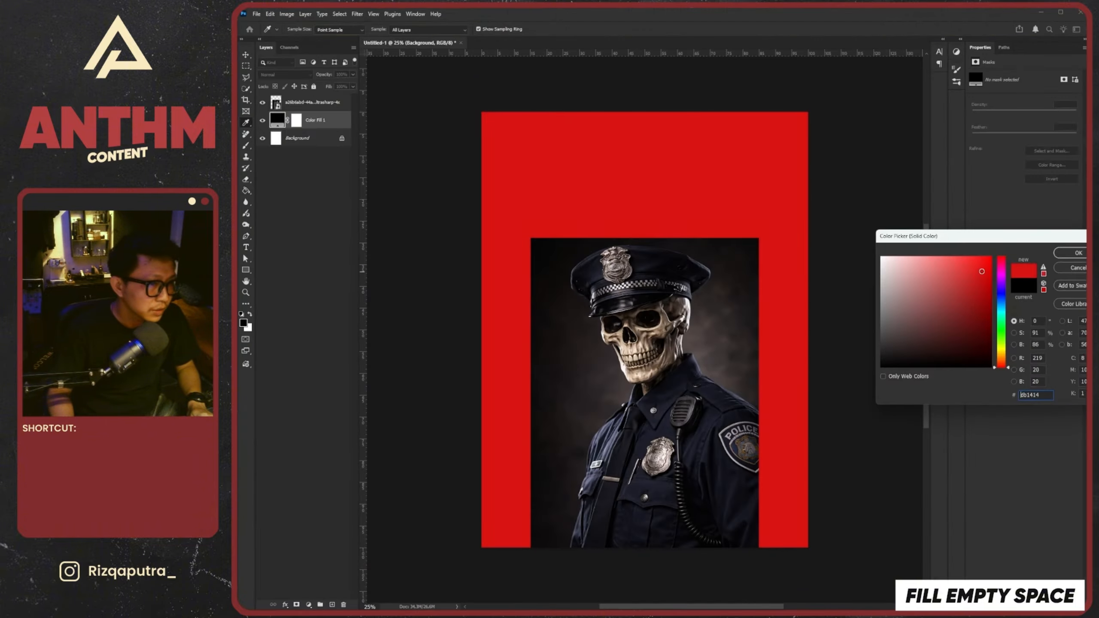
pyautogui.click(1072, 255)
pyautogui.press('v')
pyautogui.click(315, 104)
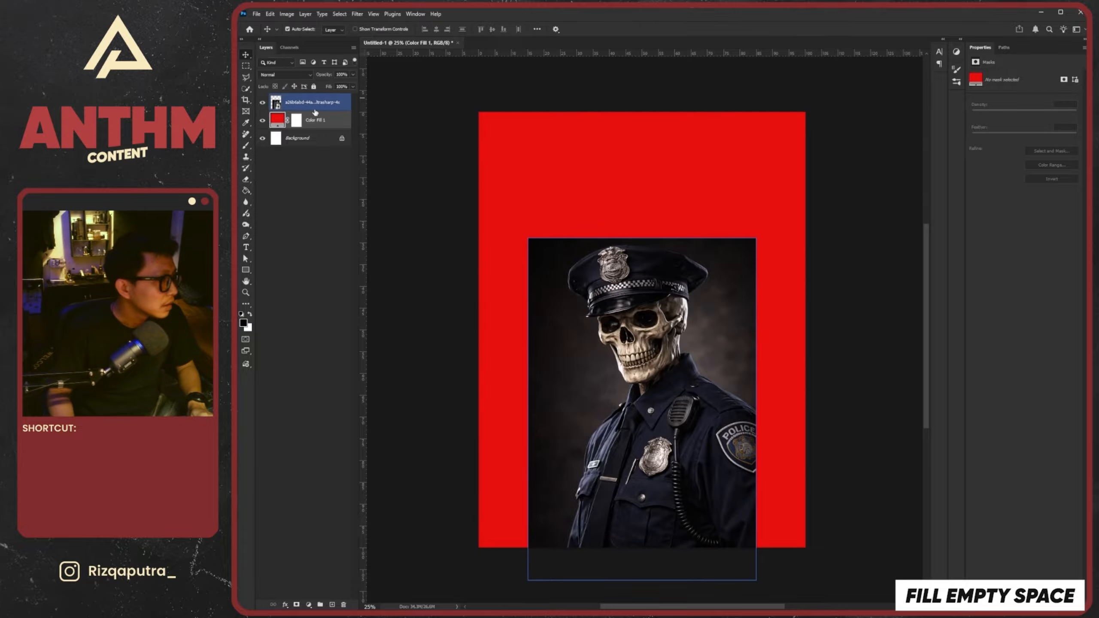
# Make a rectangular selection of the whole canvas and subtract an area slightly inside the officer image's edges
pyautogui.press('m')
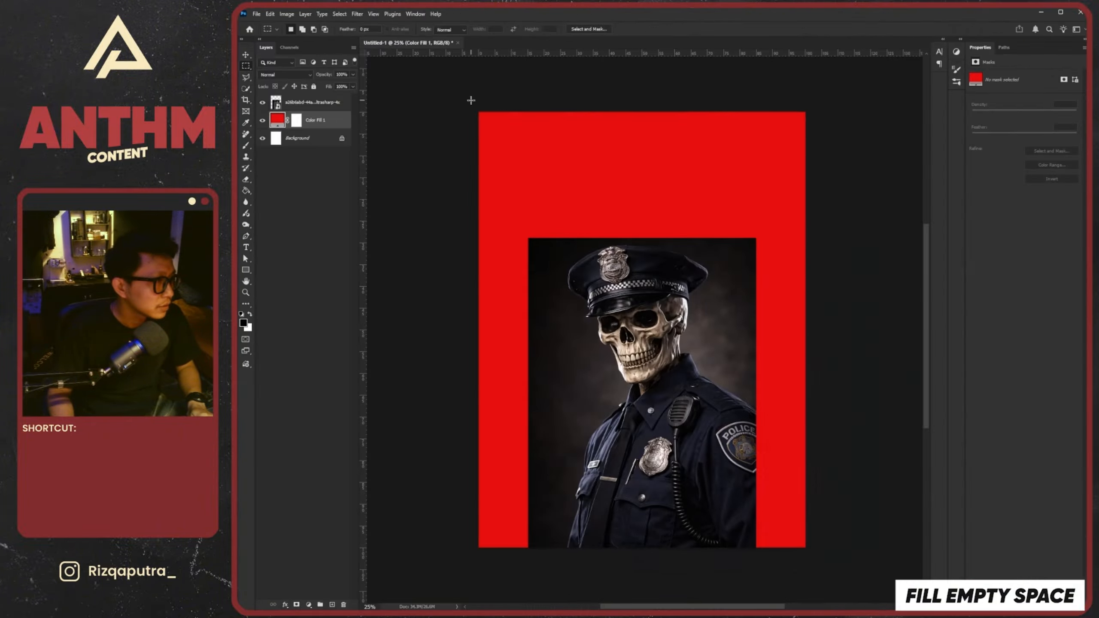
pyautogui.moveTo(471, 100); pyautogui.dragTo(904, 561)
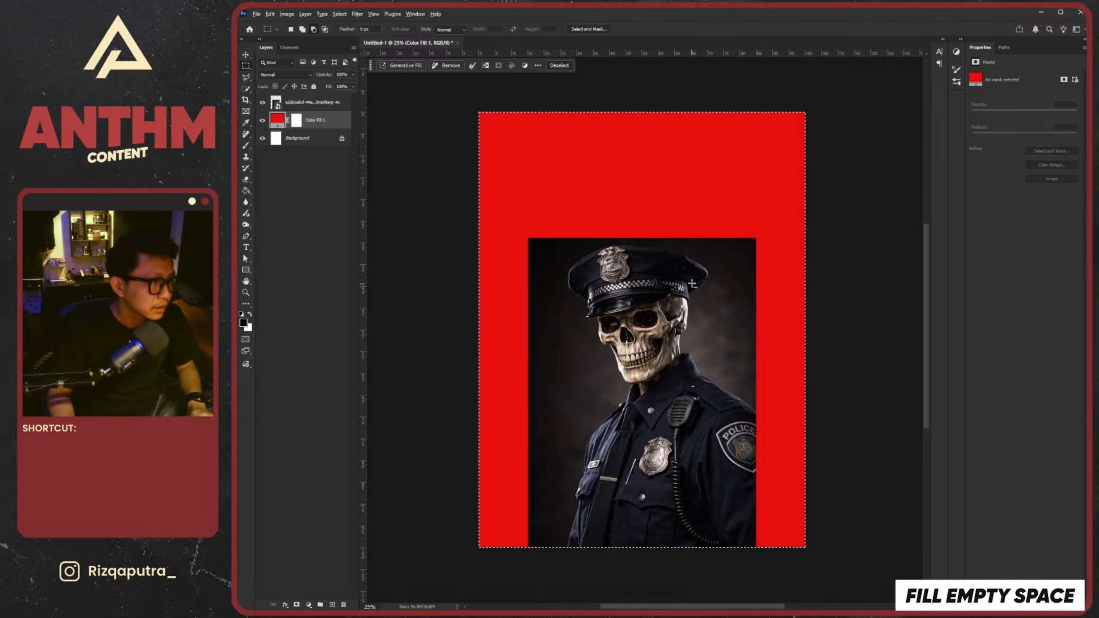
pyautogui.scroll(-1, 692, 284)
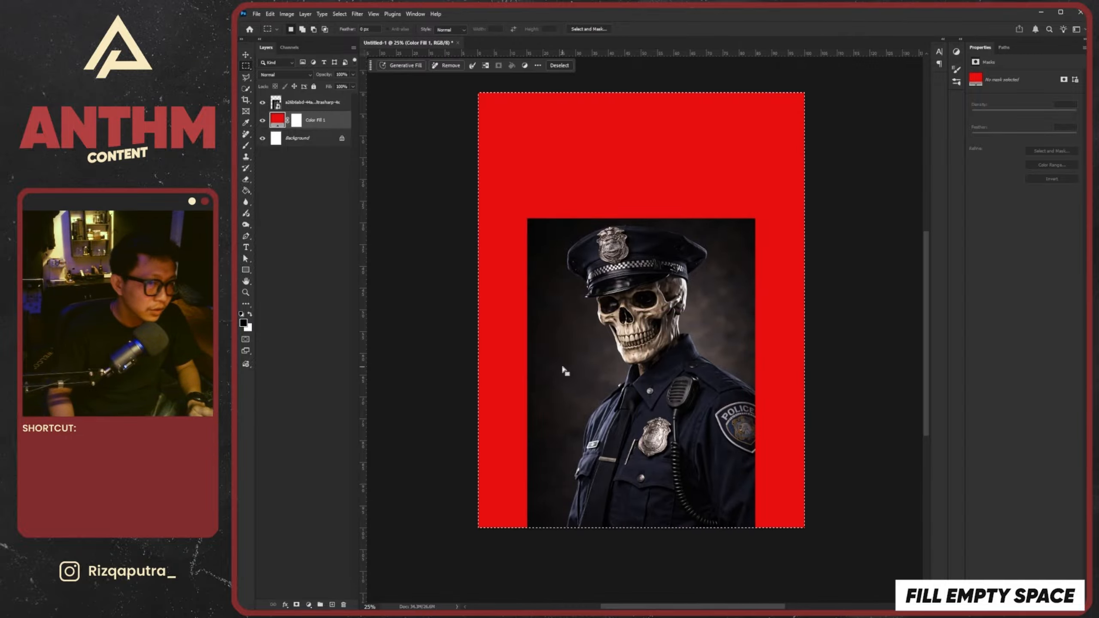
pyautogui.press('alt')
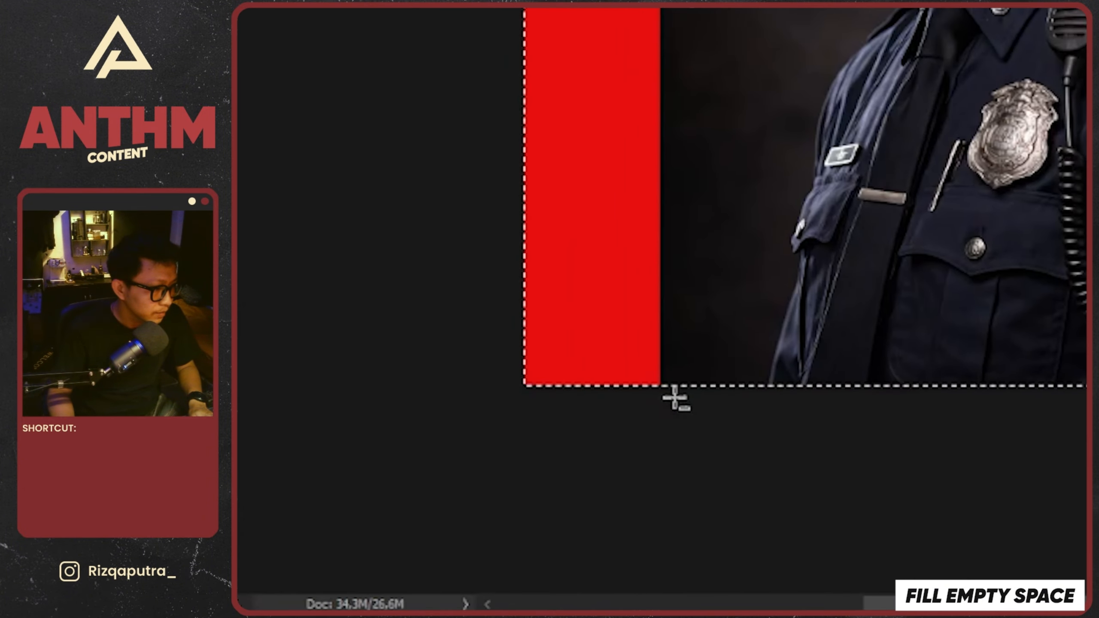
pyautogui.moveTo(534, 532); pyautogui.dragTo(578, 504)
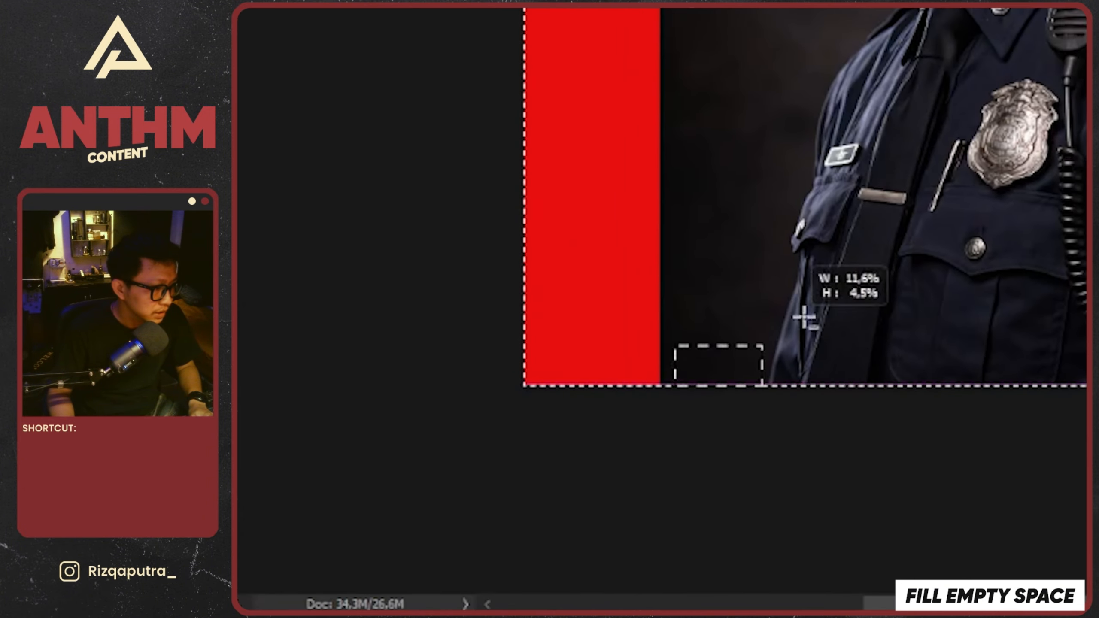
pyautogui.moveTo(804, 318); pyautogui.dragTo(749, 221)
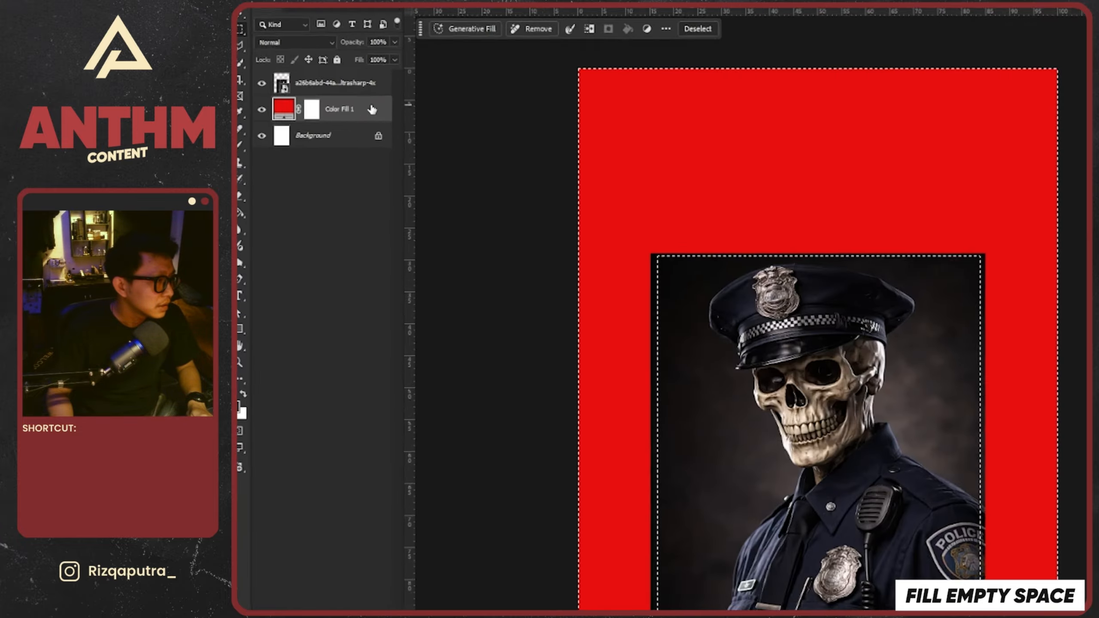
# Convert the red Color Fill layer to a smart object and copy its selected area onto a new layer
pyautogui.rightClick(336, 120)
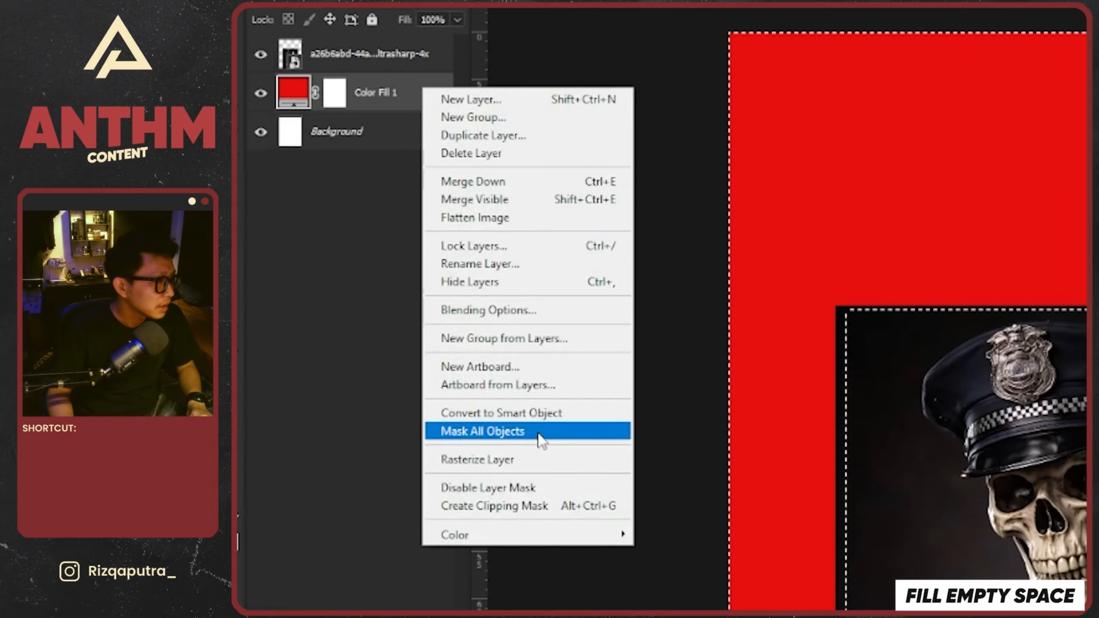
pyautogui.click(543, 412)
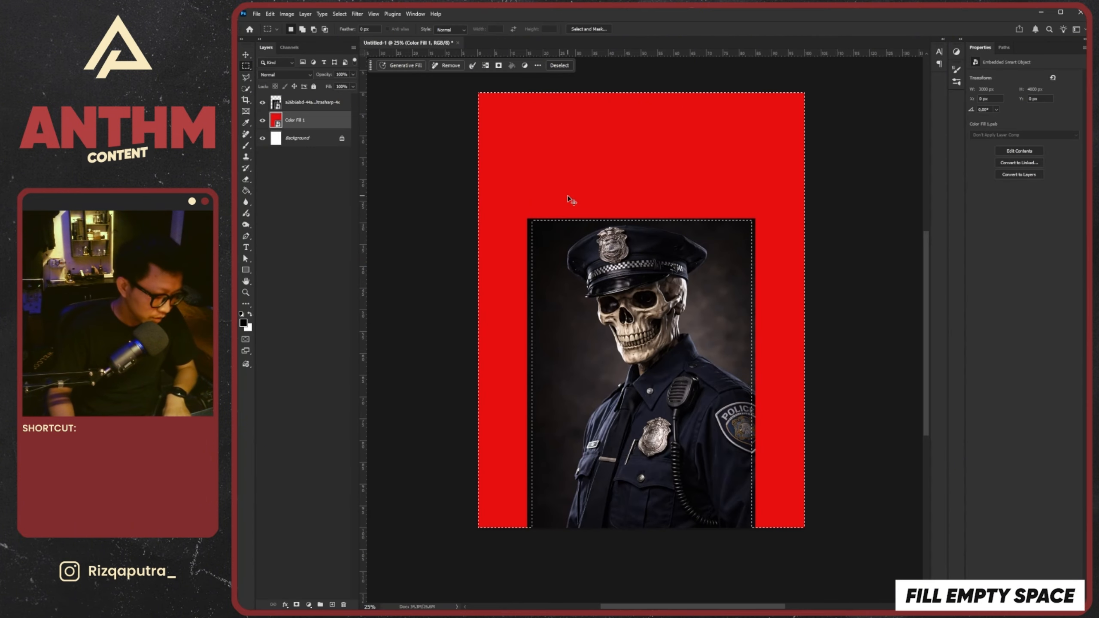
pyautogui.hotkey('ctrl', 'j')
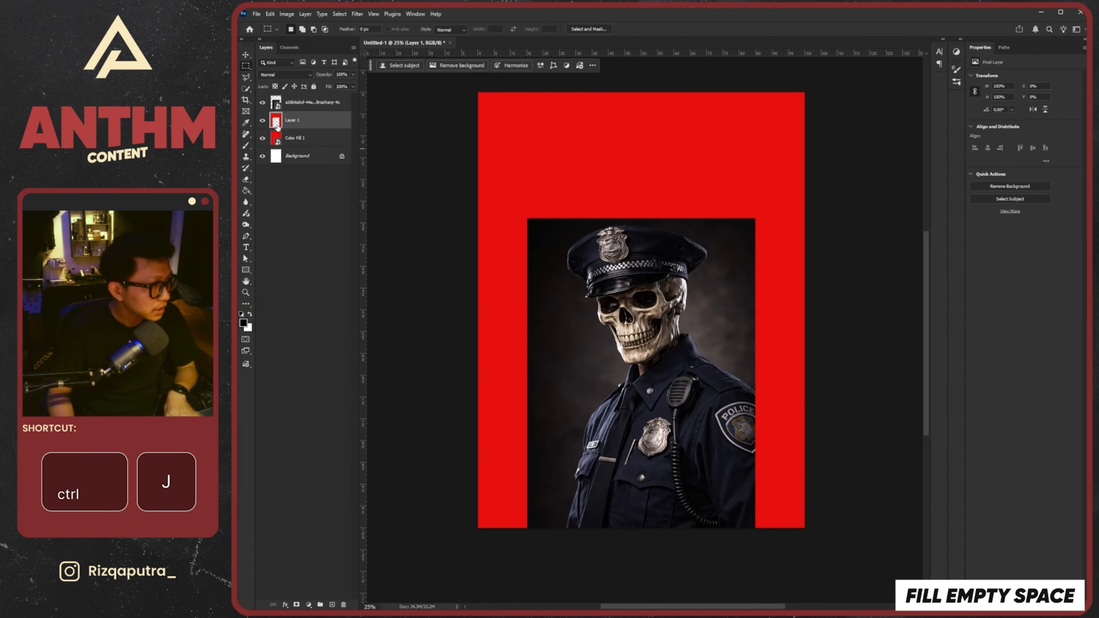
# Delete the original Color Fill smart object, keeping the copied red frame layer beneath the officer image
pyautogui.click(300, 140)
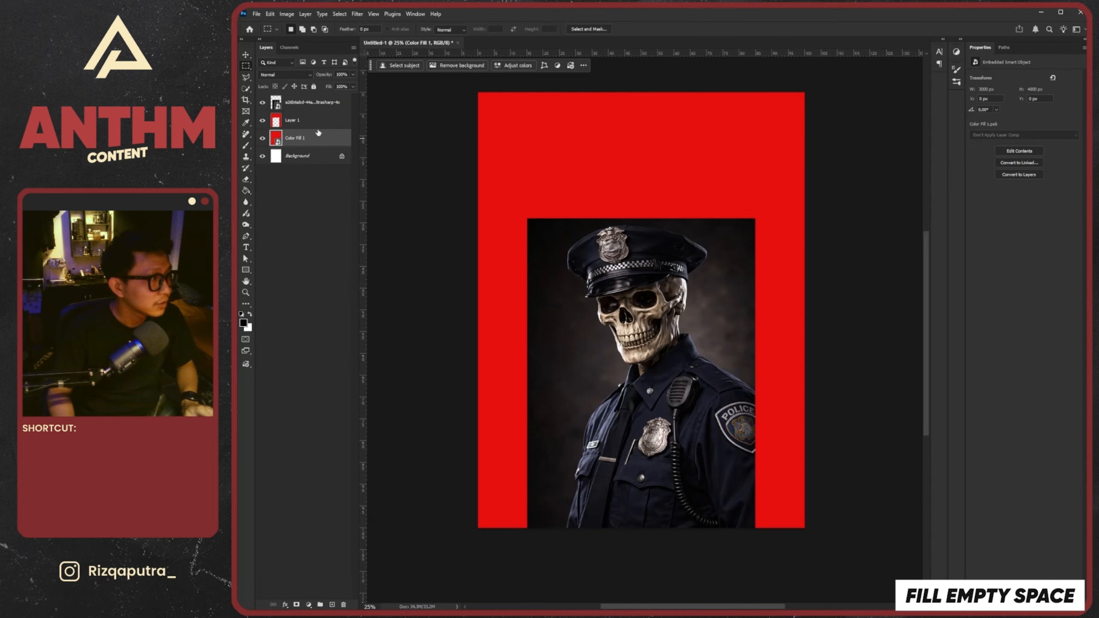
pyautogui.hotkey('ctrl', 'z')
pyautogui.hotkey('ctrl', 'z')
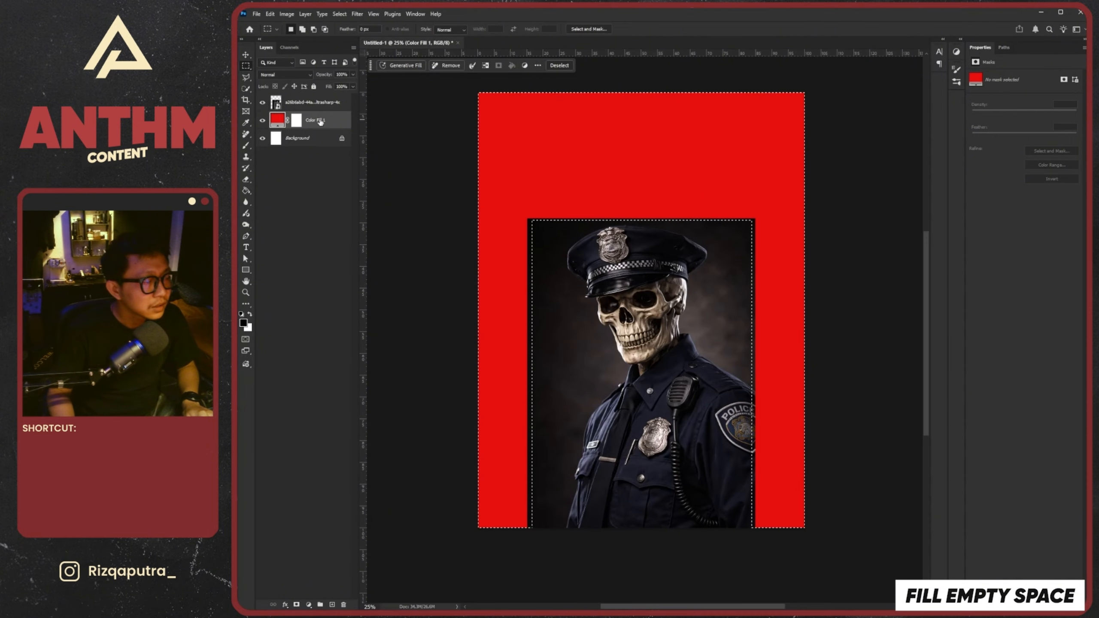
pyautogui.hotkey('ctrl', 'shift', 'z')
pyautogui.hotkey('ctrl', 'shift', 'z')
# Make the officer image layer active and select the entire canvas
pyautogui.click(323, 108)
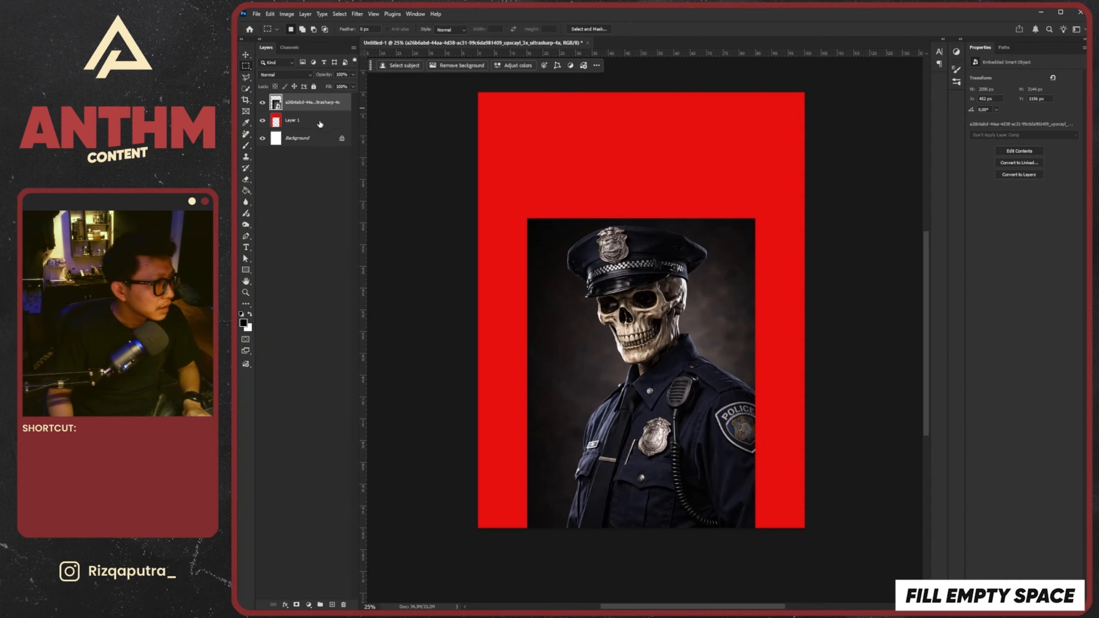
pyautogui.click(320, 120)
pyautogui.click(322, 108)
pyautogui.hotkey('ctrl', 'a')
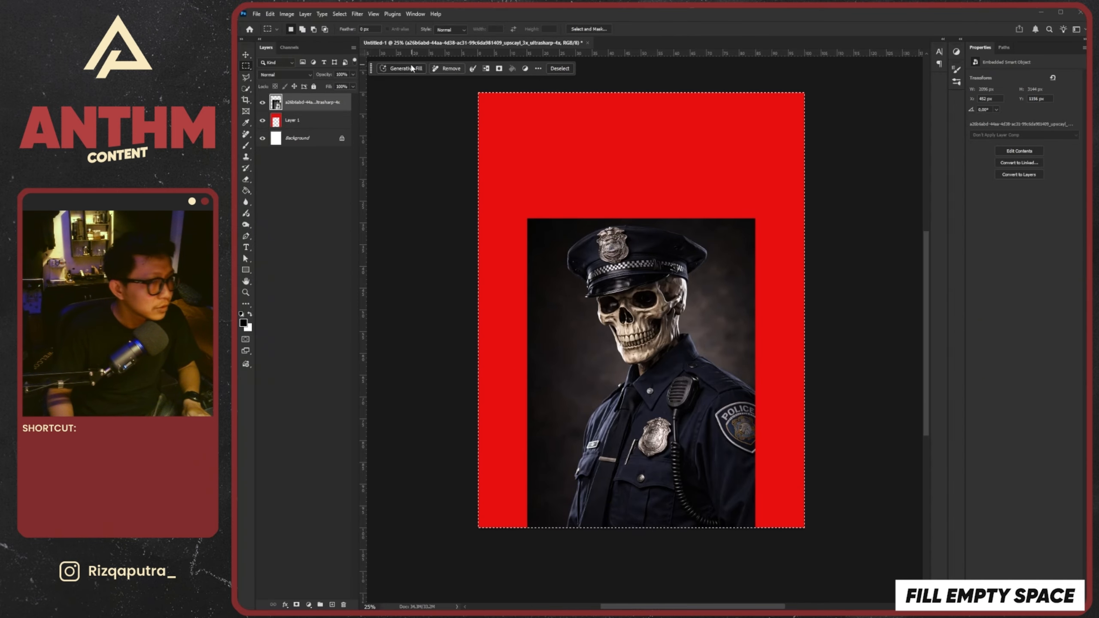
# Turn the Contextual Task Bar off and back on
pyautogui.click(414, 13)
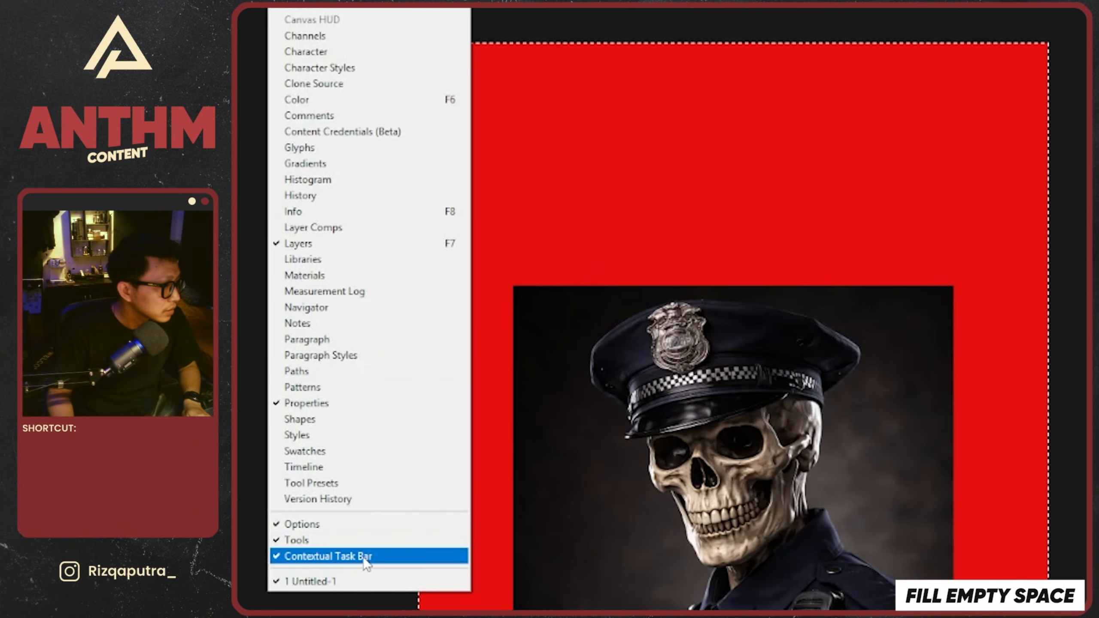
pyautogui.click(364, 558)
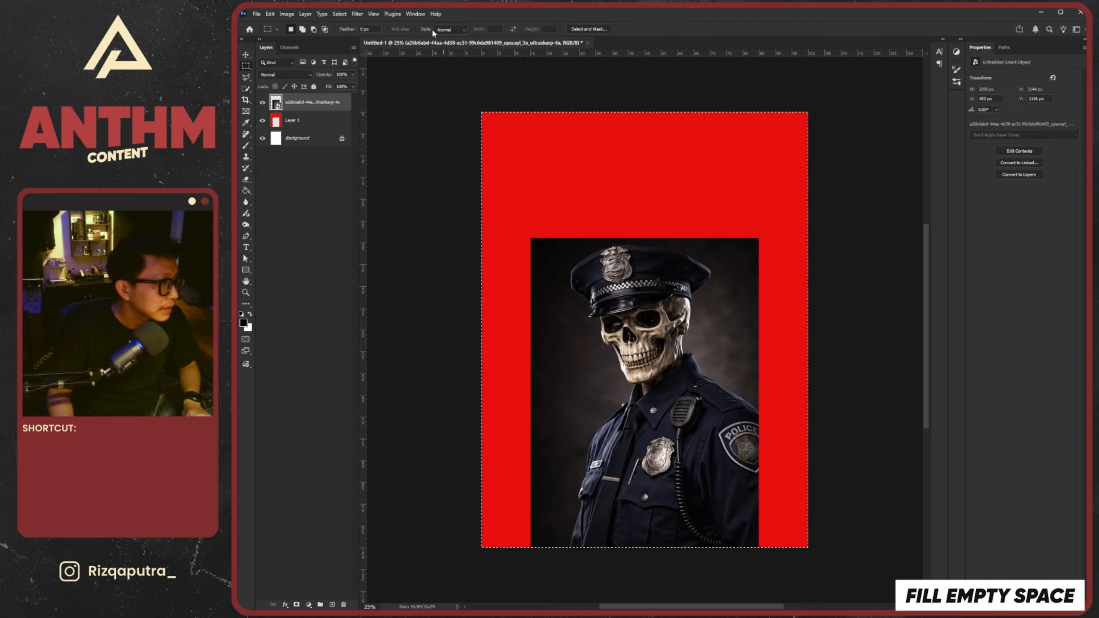
pyautogui.click(416, 14)
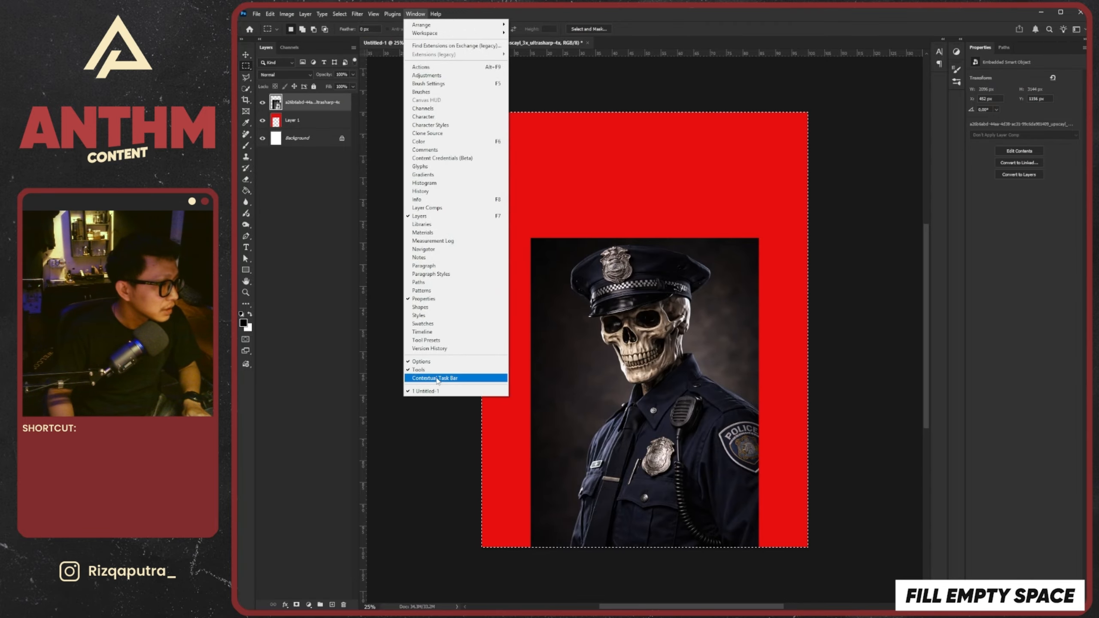
pyautogui.click(450, 378)
pyautogui.click(434, 14)
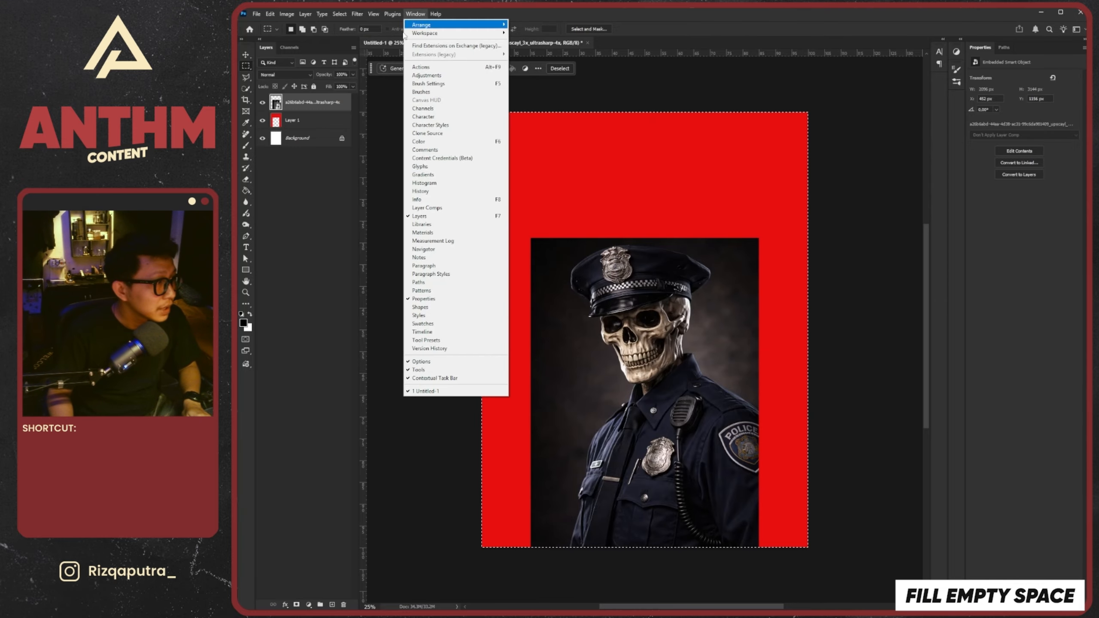
pyautogui.moveTo(511, 57)
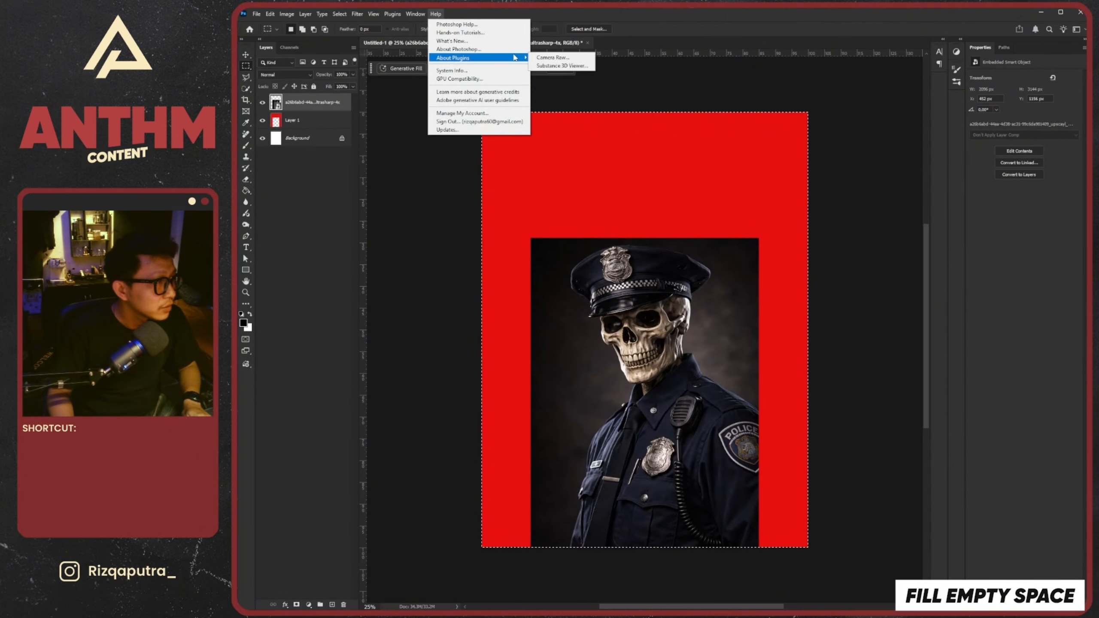
# Run Generative Fill on the selected canvas with the prompt "fill the red area" using the Gemini 3 (with Nano Banana Pro) model
pyautogui.moveTo(539, 186); pyautogui.dragTo(511, 177)
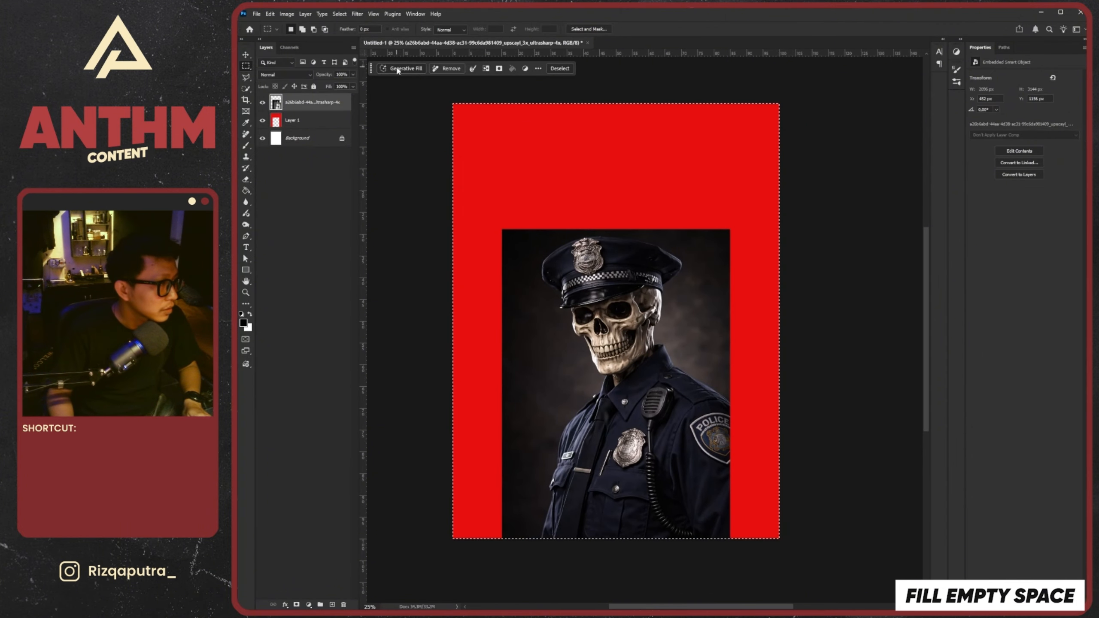
pyautogui.click(397, 69)
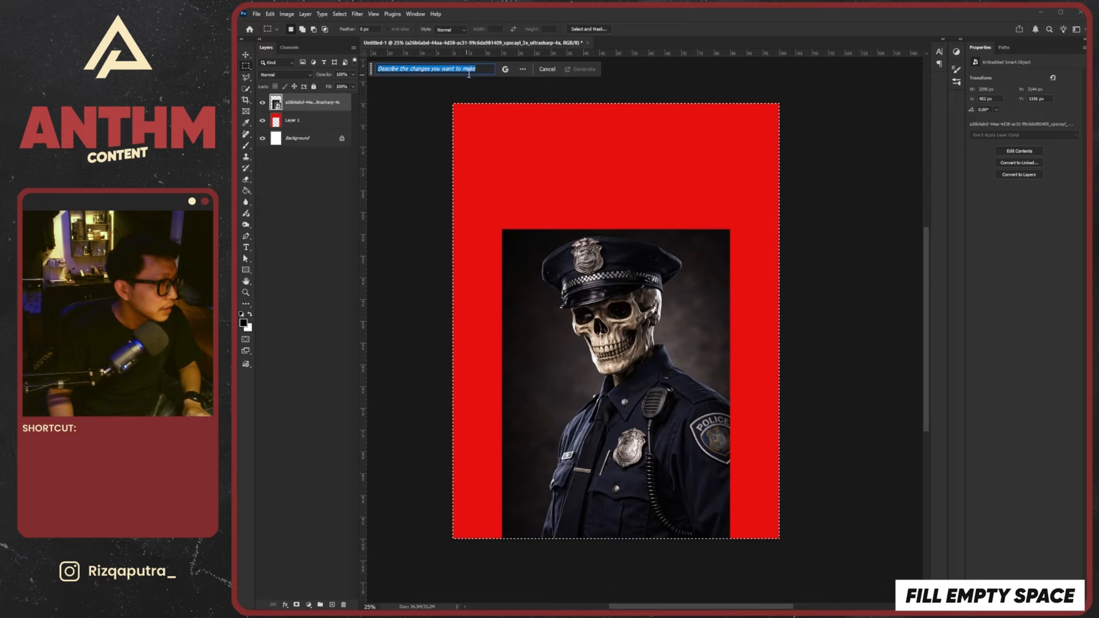
pyautogui.write('f')
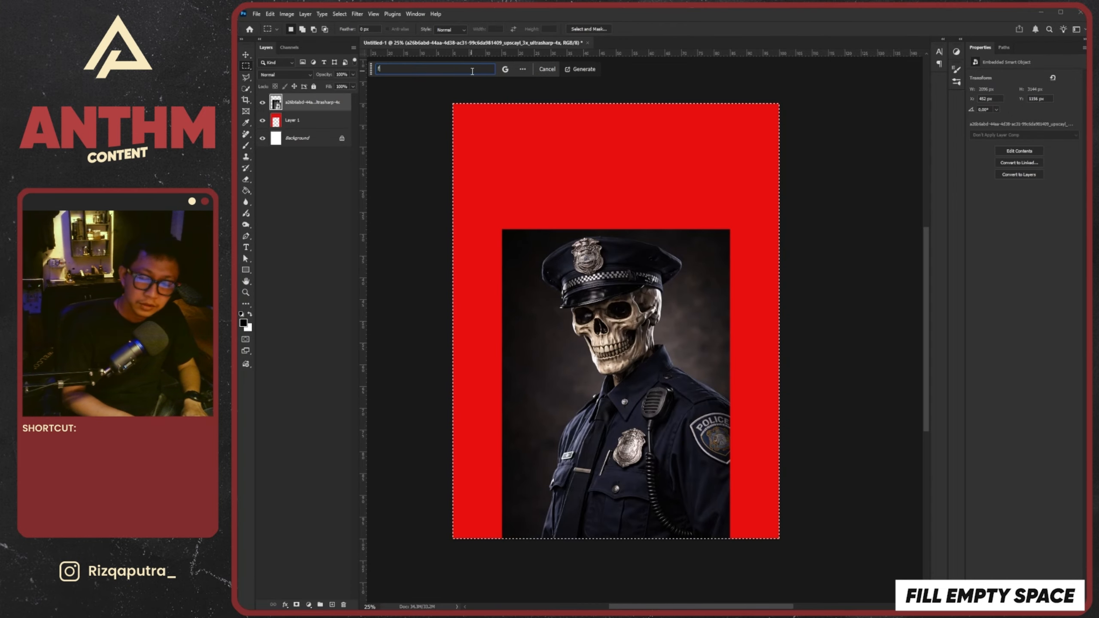
pyautogui.write('ill the')
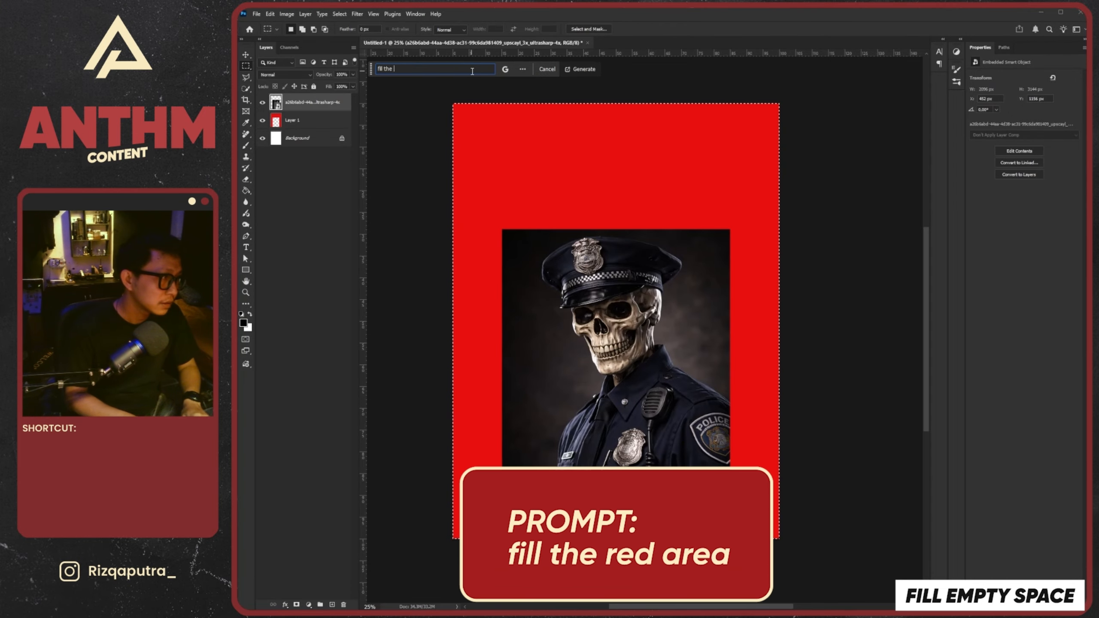
pyautogui.write(' red area')
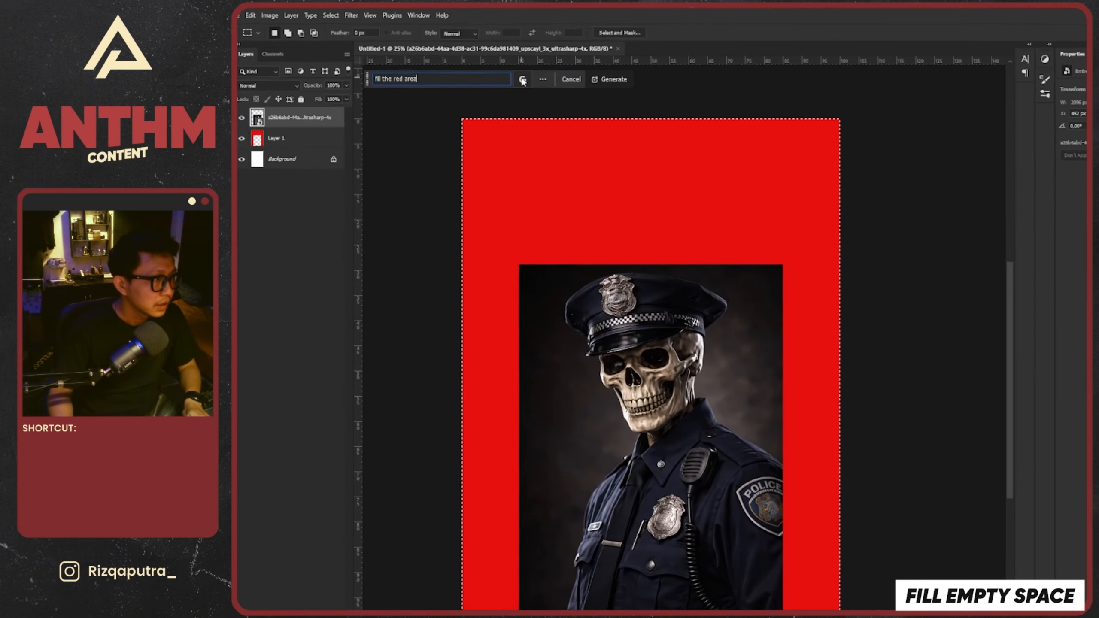
pyautogui.click(506, 70)
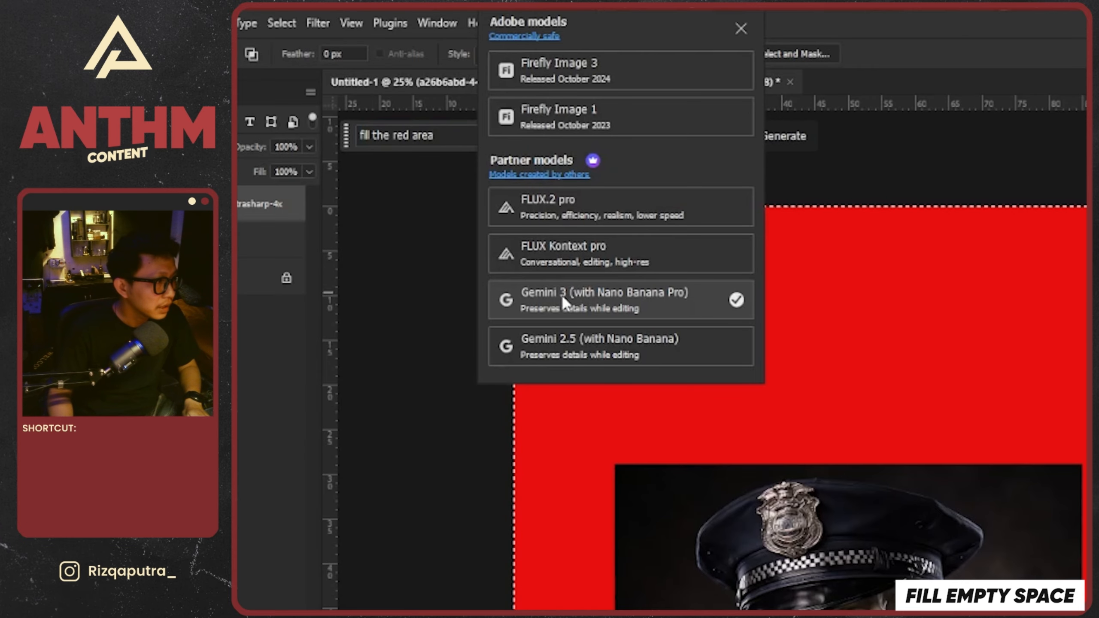
pyautogui.click(623, 294)
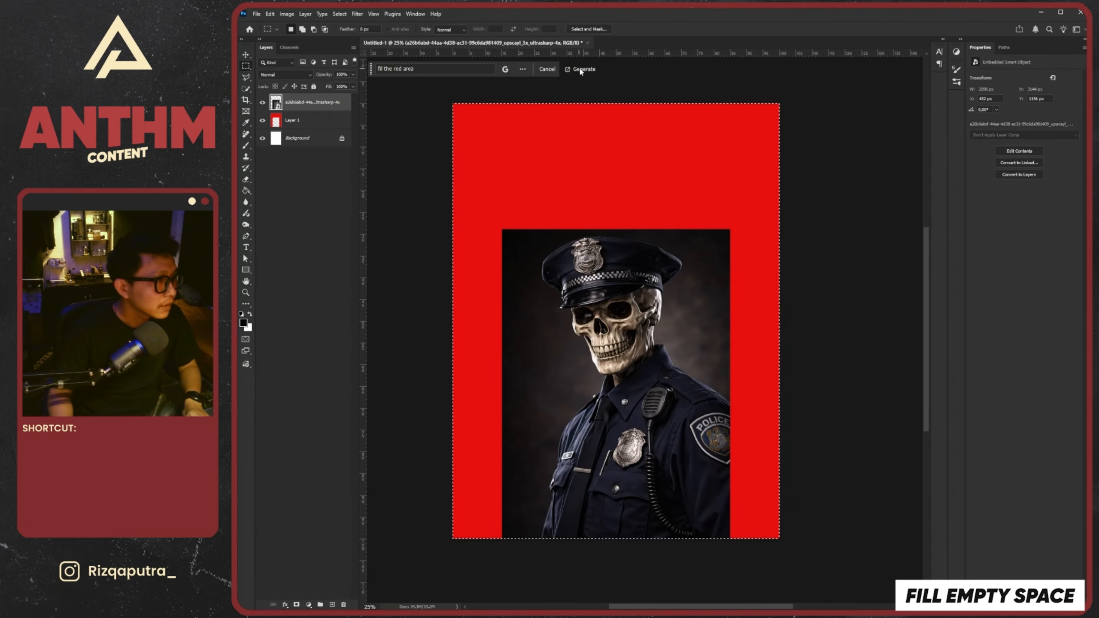
pyautogui.click(783, 136)
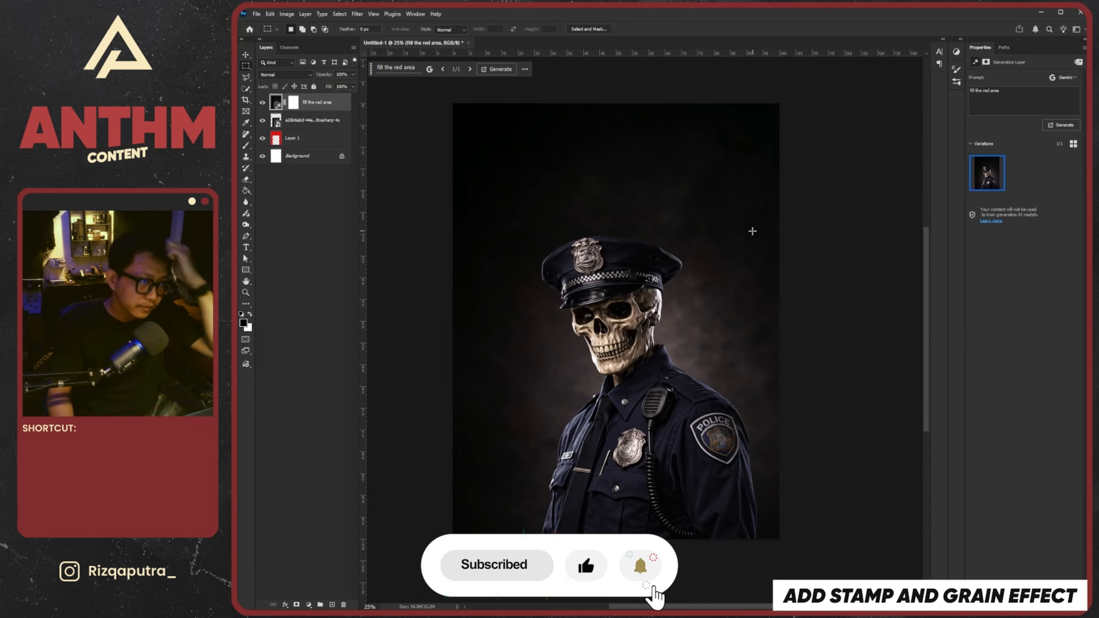
# Examine the generated background around the skeleton officer at different zoom levels
pyautogui.scroll(-3, 668, 228)
pyautogui.scroll(4, 638, 228)
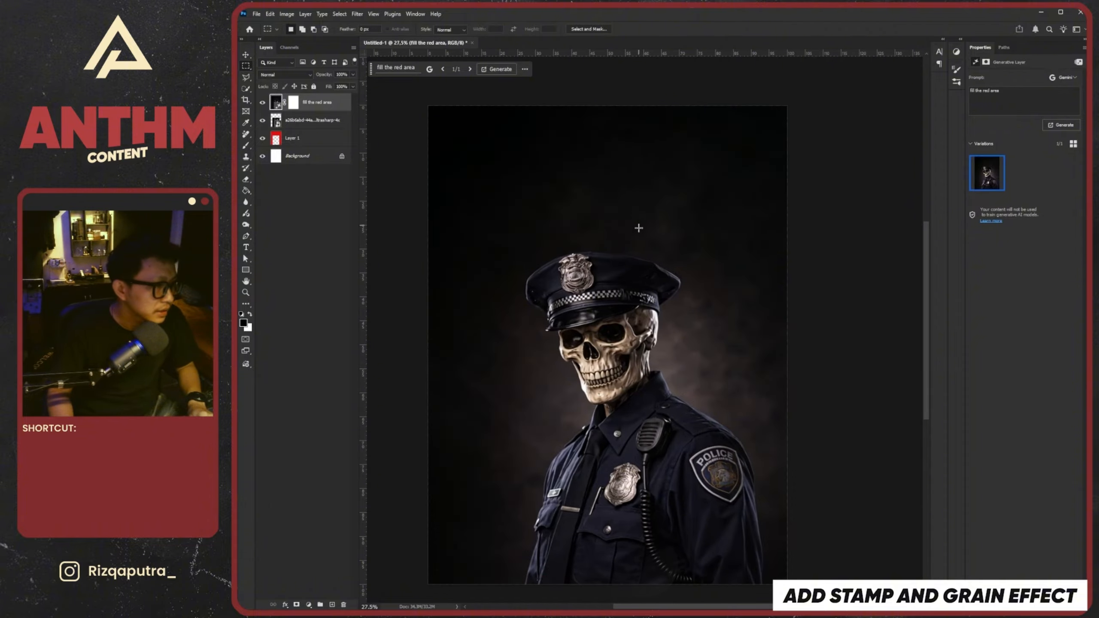
pyautogui.scroll(-5, 638, 231)
pyautogui.scroll(6, 621, 265)
pyautogui.scroll(-2, 580, 259)
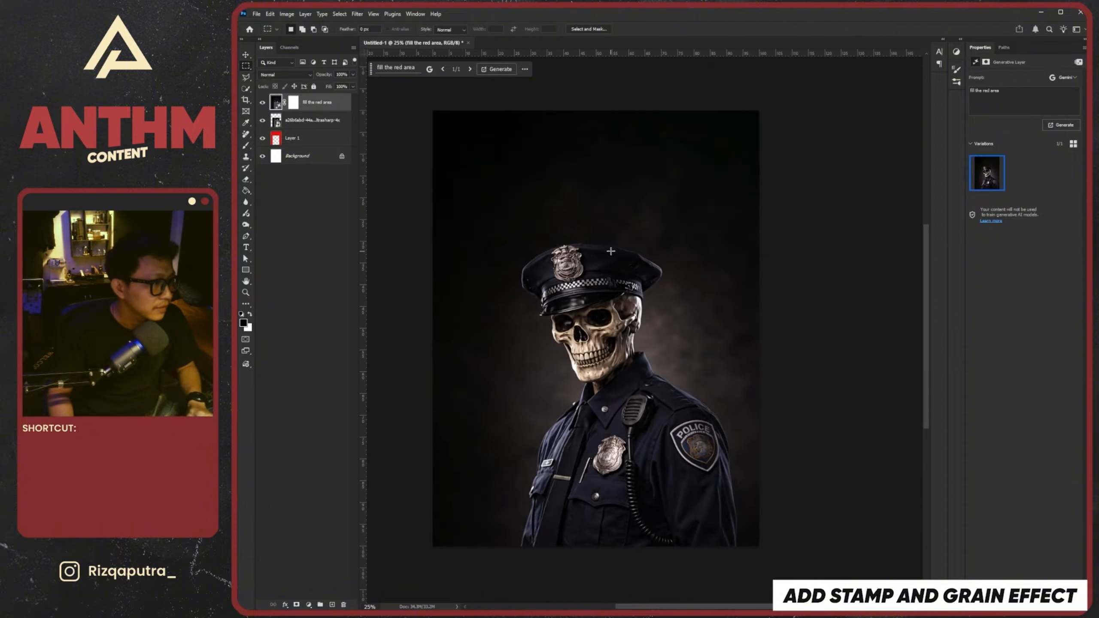
pyautogui.press('v')
pyautogui.scroll(-3, 611, 251)
pyautogui.scroll(2, 610, 252)
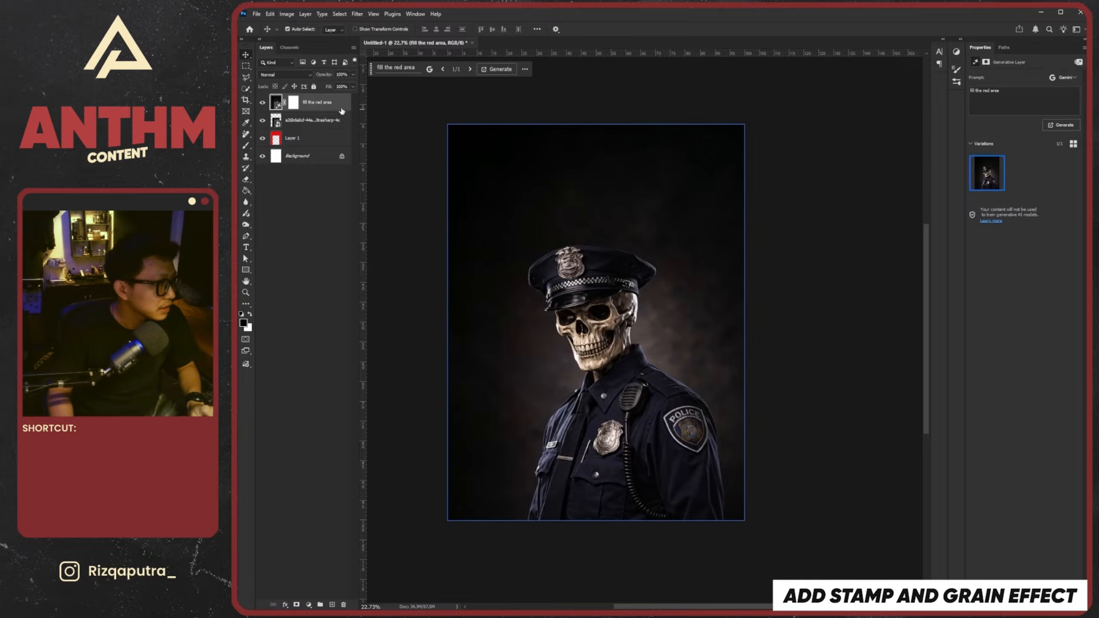
# Delete the red frame layer and the original officer image layer beneath the generated fill
pyautogui.click(325, 138)
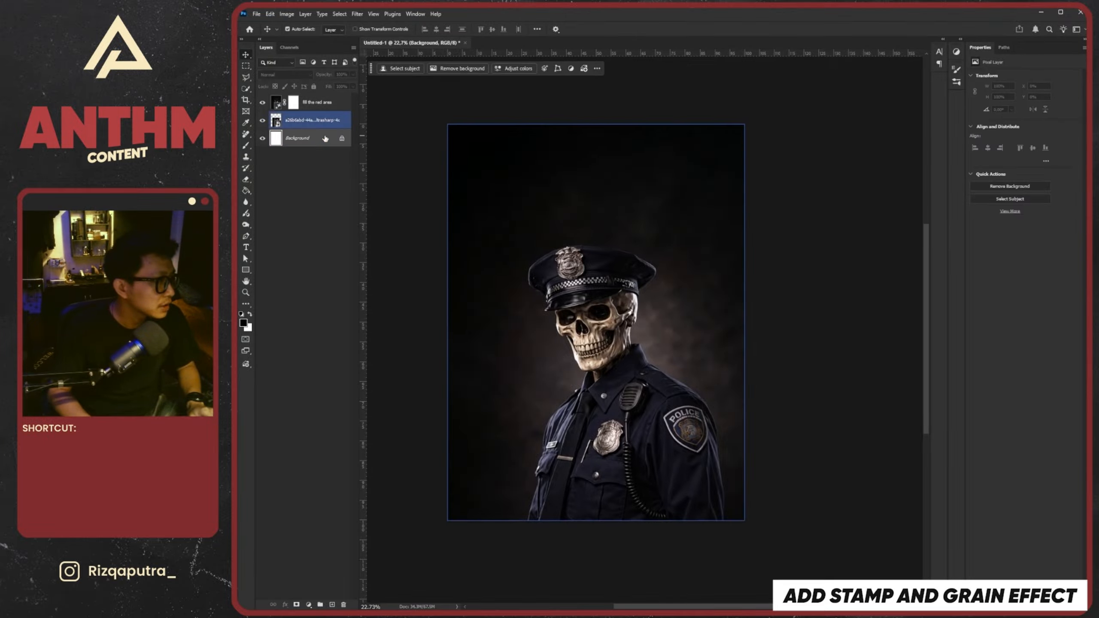
pyautogui.press('Delete')
pyautogui.press('Delete')
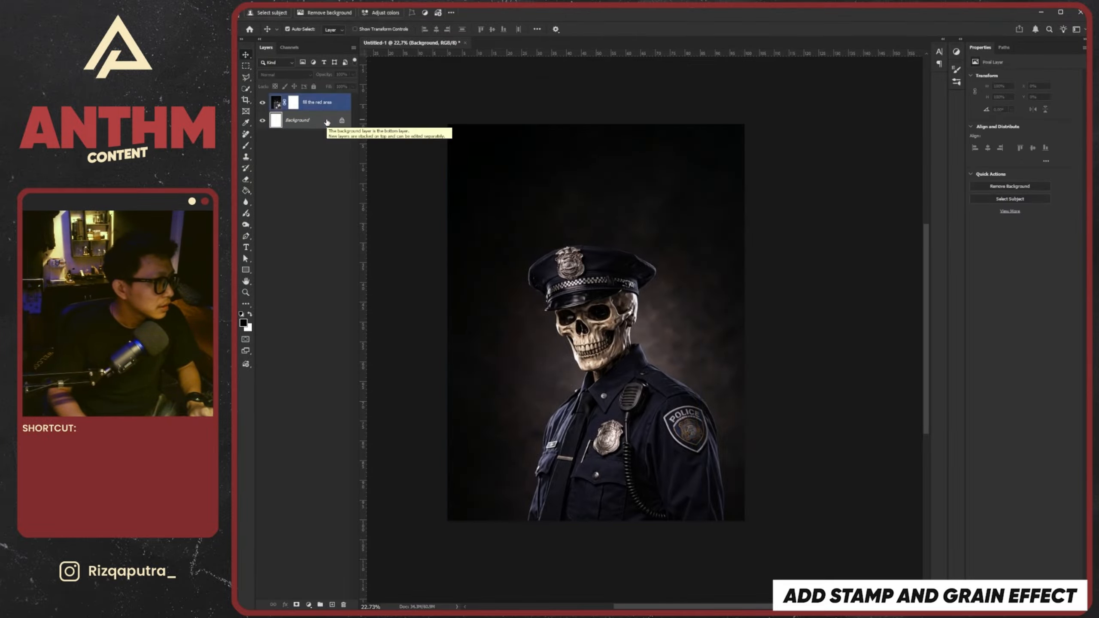
pyautogui.hotkey('ctrl', 'z')
pyautogui.press('Delete')
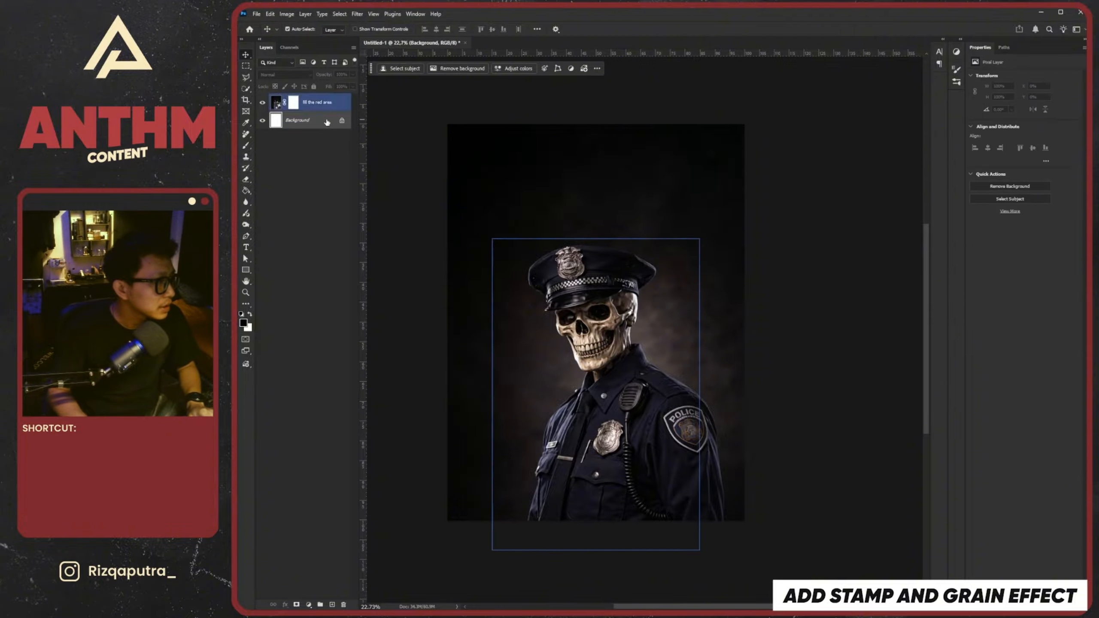
# Convert the "fill the red area" generative layer to a smart object
pyautogui.click(318, 101)
pyautogui.rightClick(320, 100)
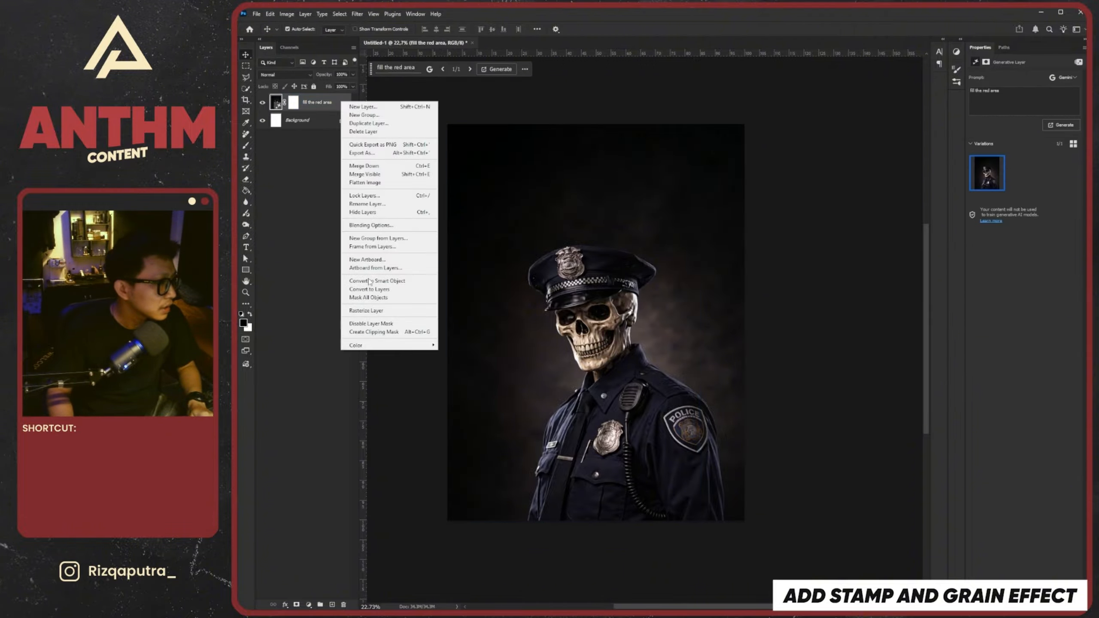
pyautogui.click(390, 281)
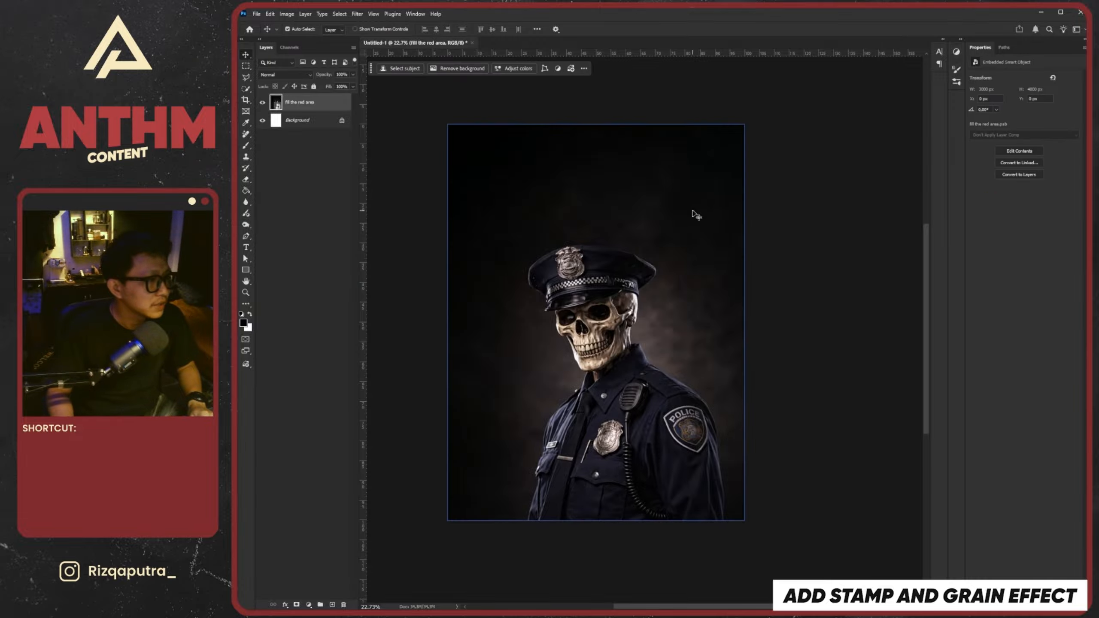
# Open the Filter Gallery for the officer smart object and zoom its preview out to show the whole poster
pyautogui.scroll(2, 611, 327)
pyautogui.click(362, 15)
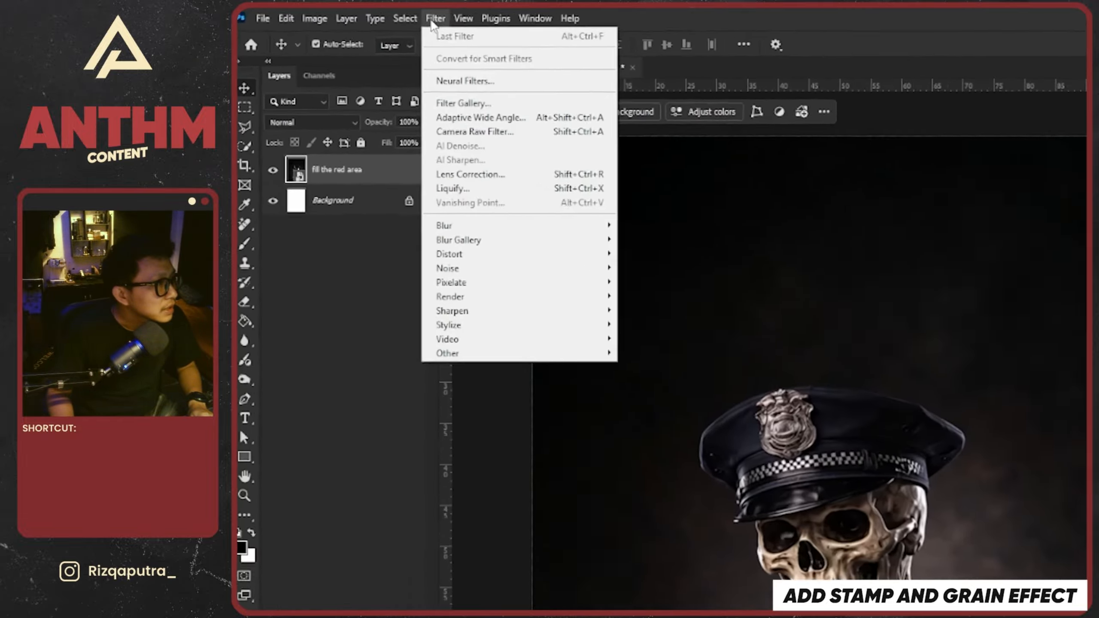
pyautogui.click(386, 70)
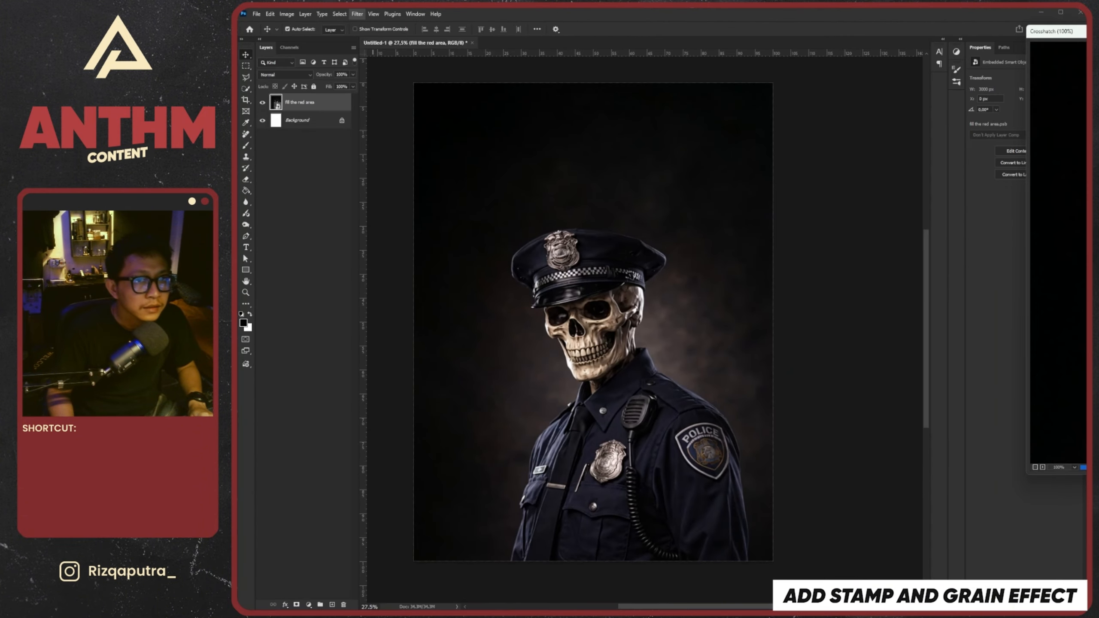
pyautogui.keyDown('alt'); pyautogui.click(668, 291); pyautogui.keyUp('alt')
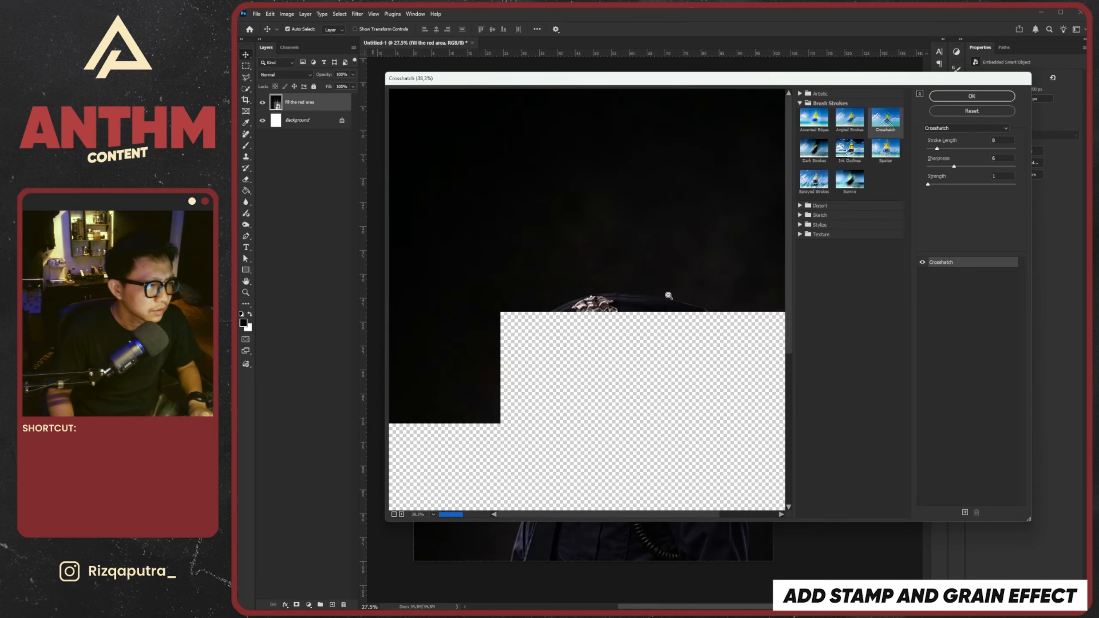
pyautogui.keyDown('alt'); pyautogui.click(669, 297); pyautogui.keyUp('alt')
pyautogui.keyDown('alt'); pyautogui.click(669, 299); pyautogui.keyUp('alt')
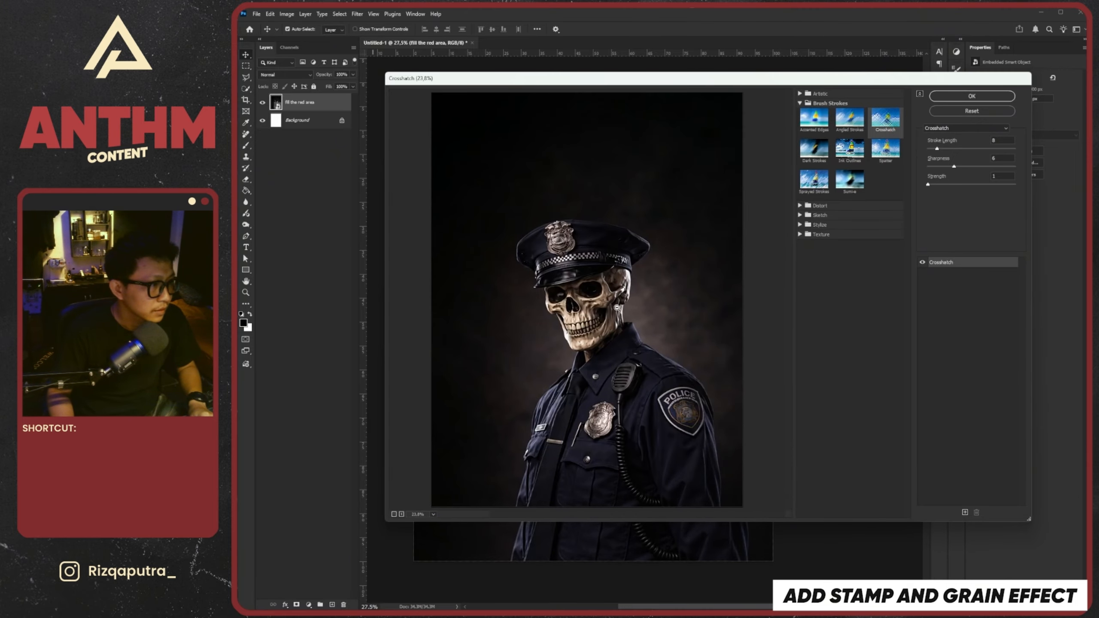
pyautogui.moveTo(757, 91); pyautogui.dragTo(701, 119)
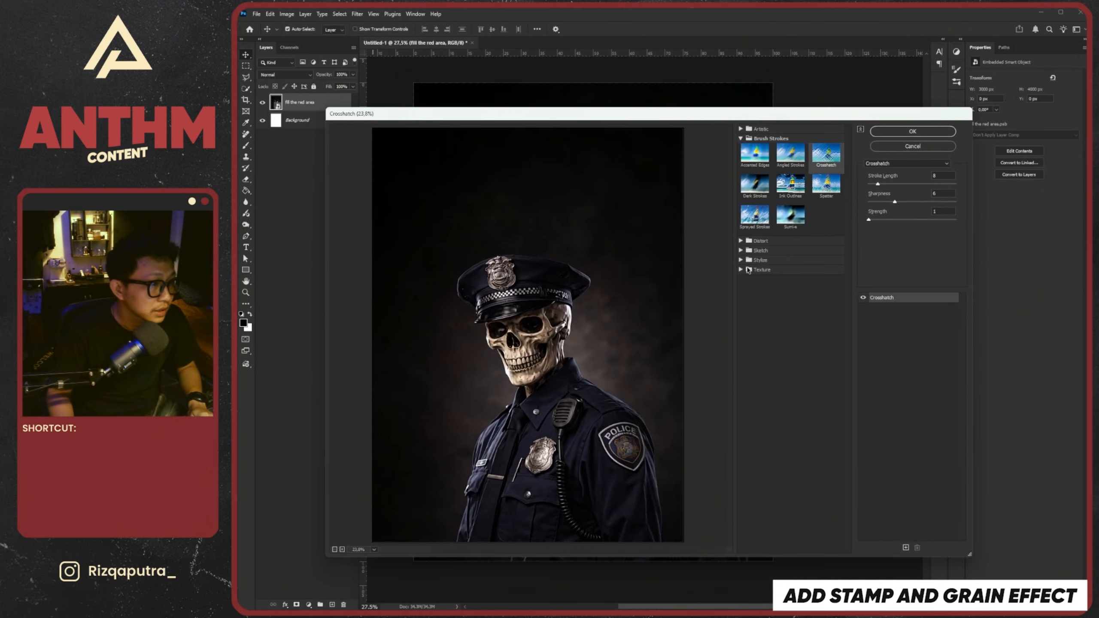
# Choose the Grain texture filter and set its Intensity to 46 and Contrast to 51, with the Regular grain type
pyautogui.click(741, 270)
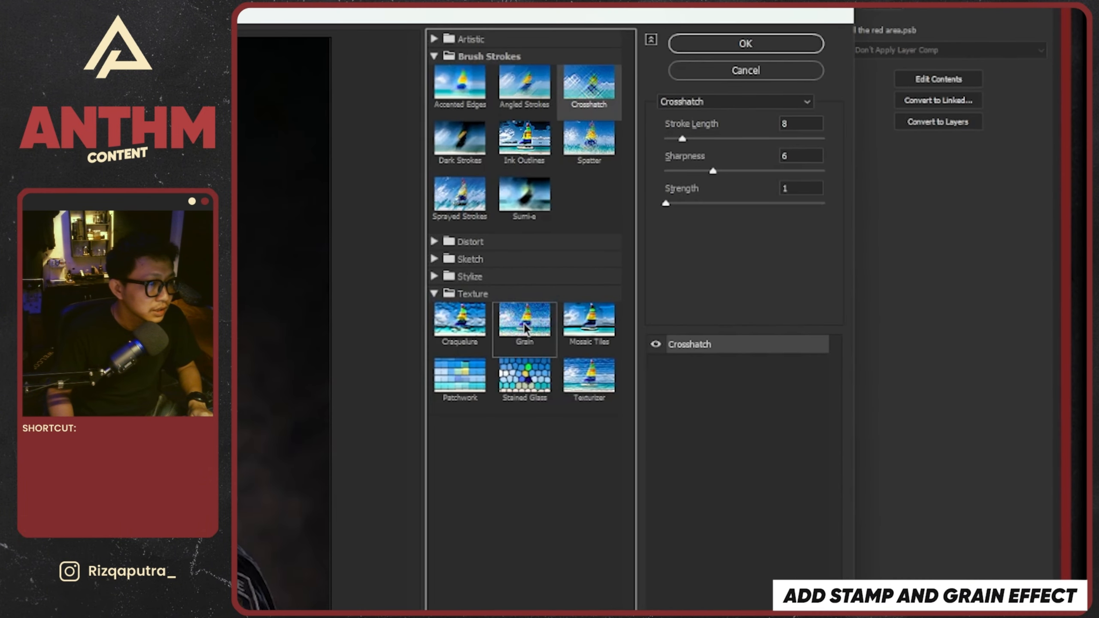
pyautogui.click(526, 328)
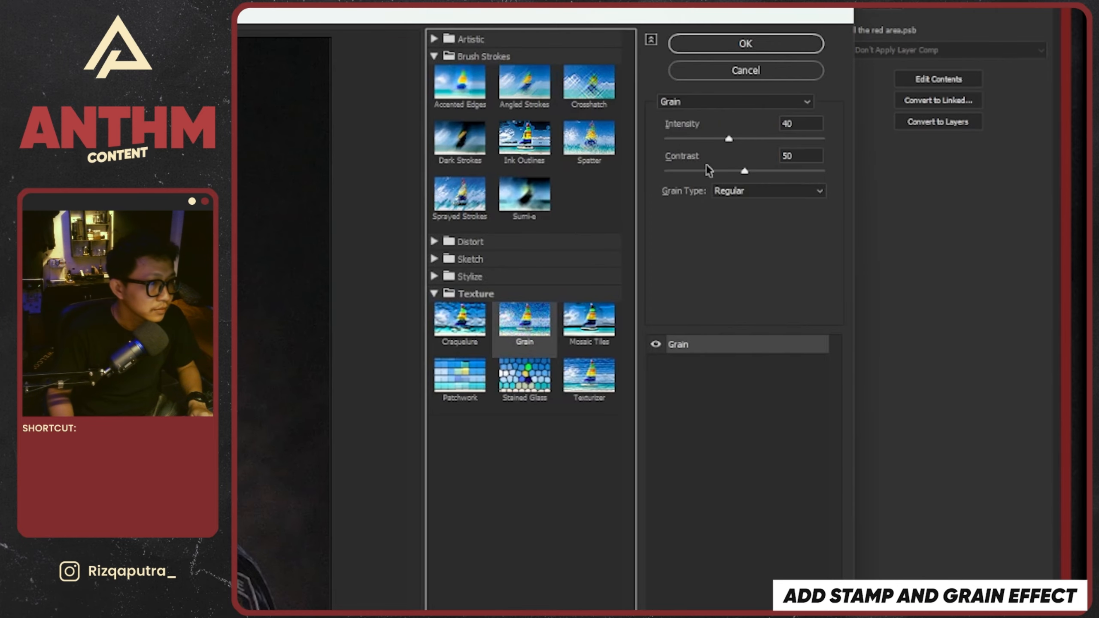
pyautogui.moveTo(727, 138)
pyautogui.mouseDown()
pyautogui.moveTo(709, 140)
pyautogui.moveTo(742, 172)
pyautogui.moveTo(737, 139)
pyautogui.mouseUp()
pyautogui.click(747, 172)
pyautogui.click(729, 139)
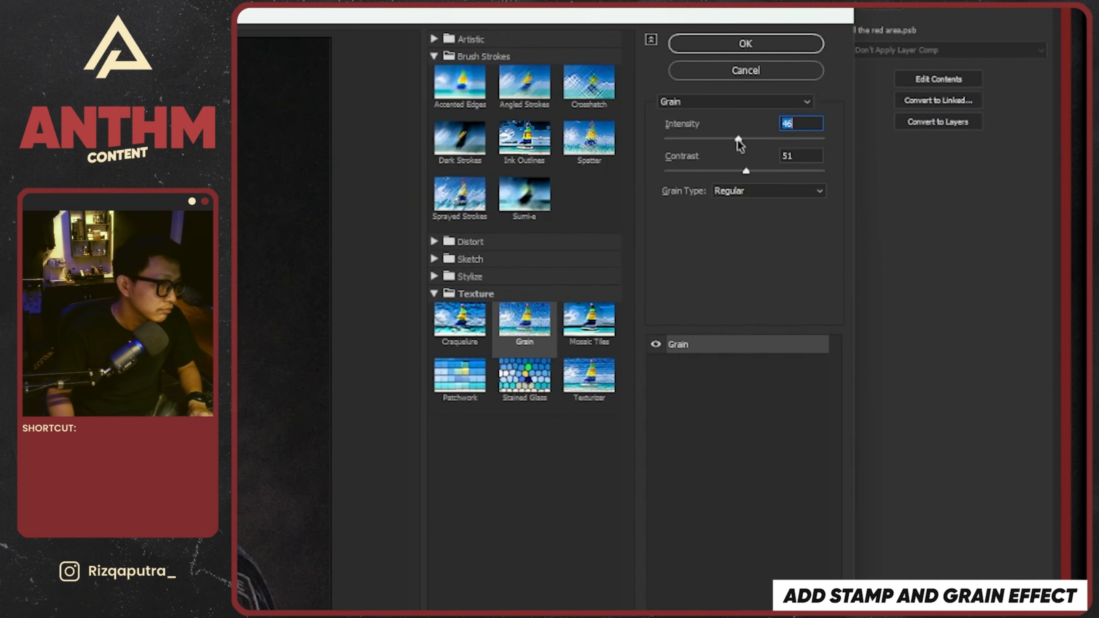
# Try the Contrasty, Vertical and Speckle grain types and return the grain type to Regular
pyautogui.click(745, 191)
pyautogui.click(731, 253)
pyautogui.click(748, 193)
pyautogui.click(744, 206)
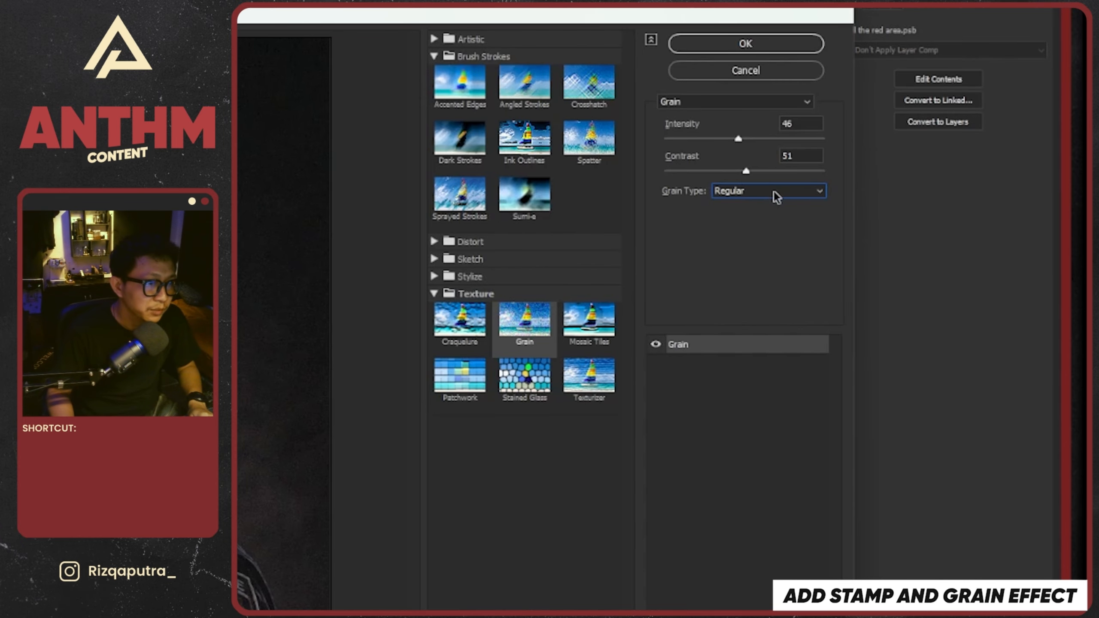
pyautogui.click(713, 196)
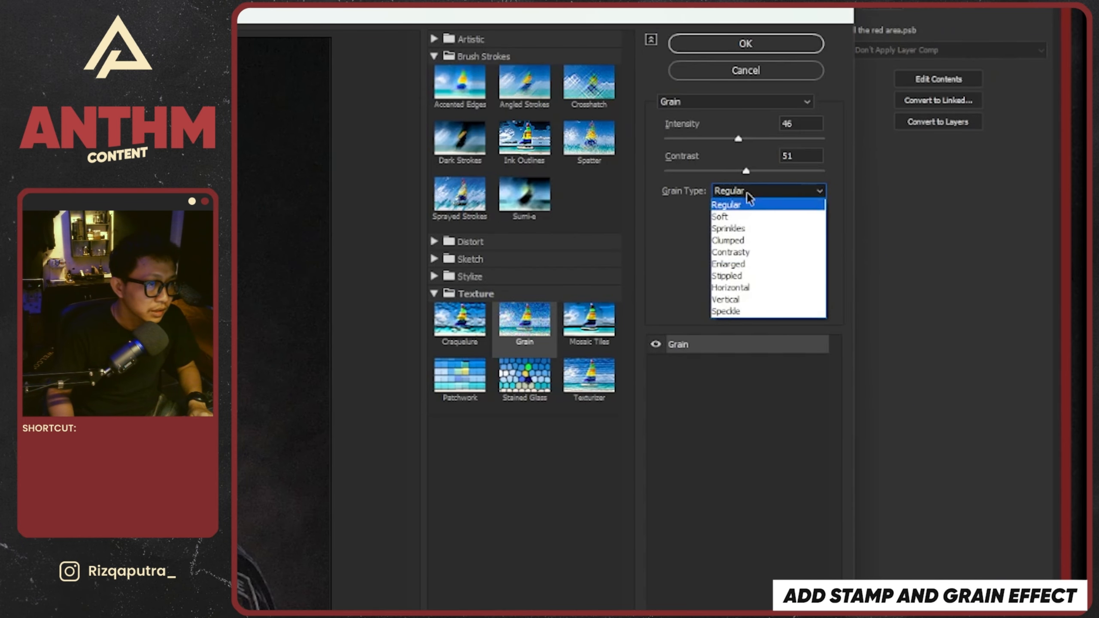
pyautogui.click(757, 300)
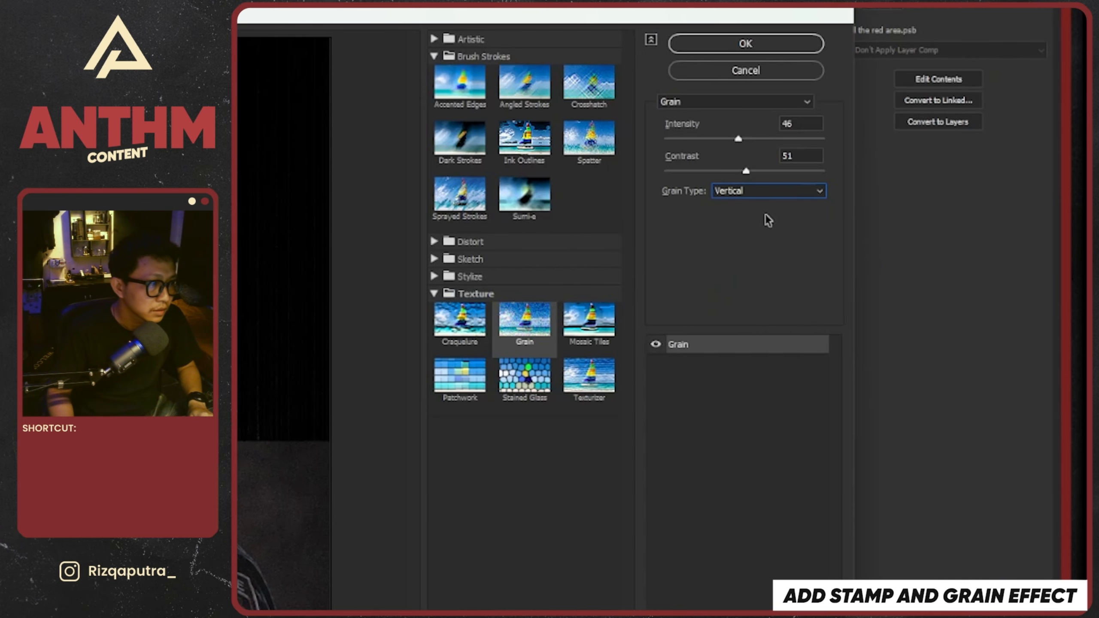
pyautogui.click(772, 194)
pyautogui.click(739, 312)
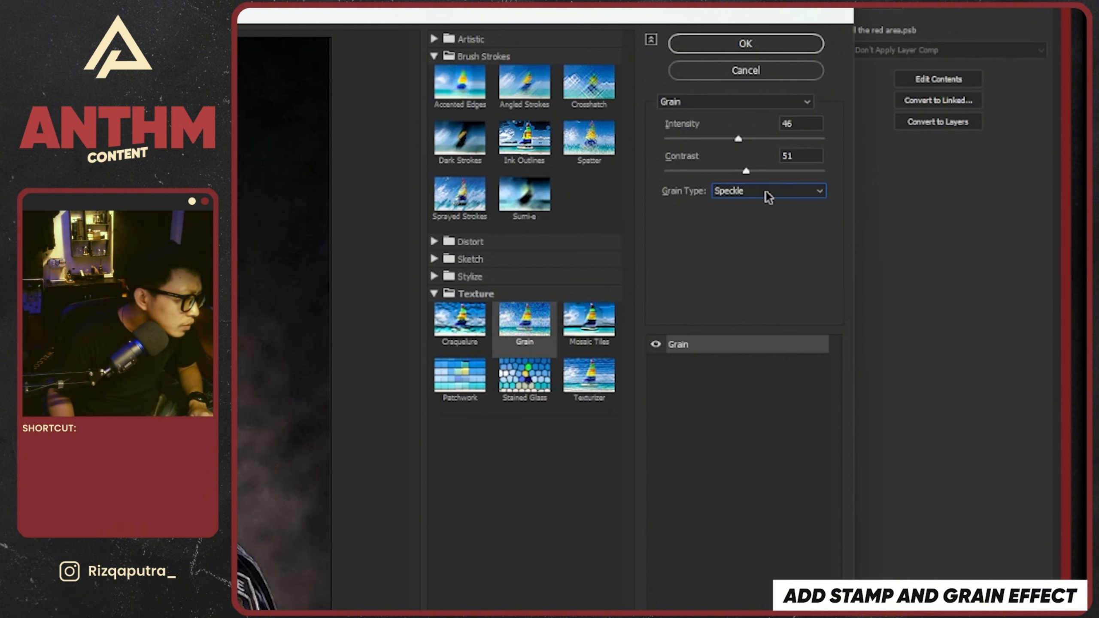
pyautogui.click(765, 192)
pyautogui.click(760, 205)
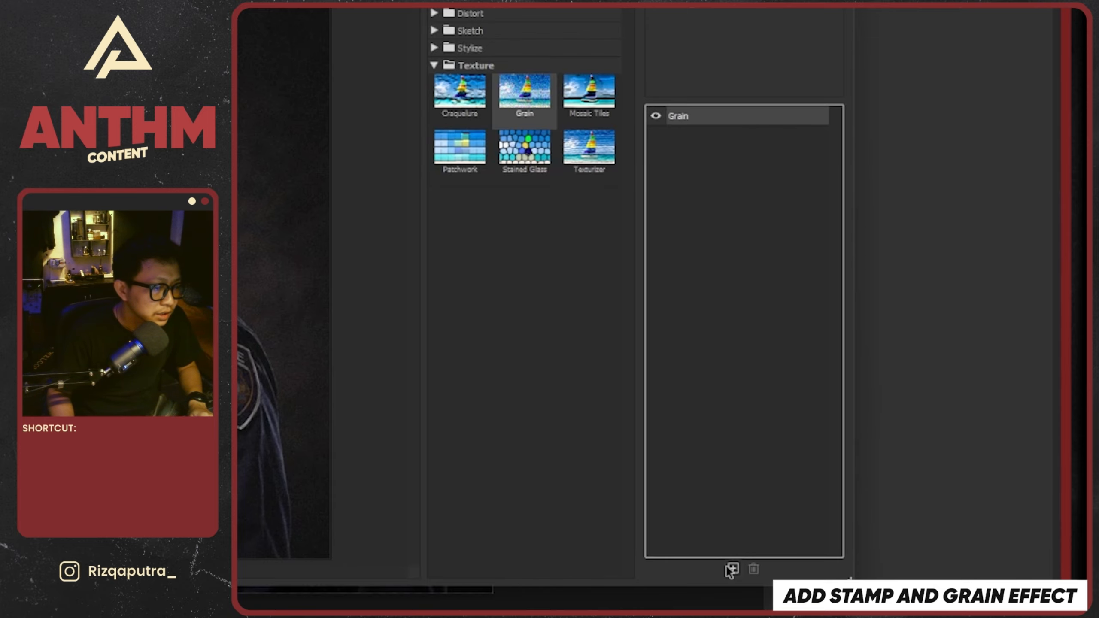
# Add a second effect layer above the Grain effect and change it to the Stamp sketch filter
pyautogui.click(732, 569)
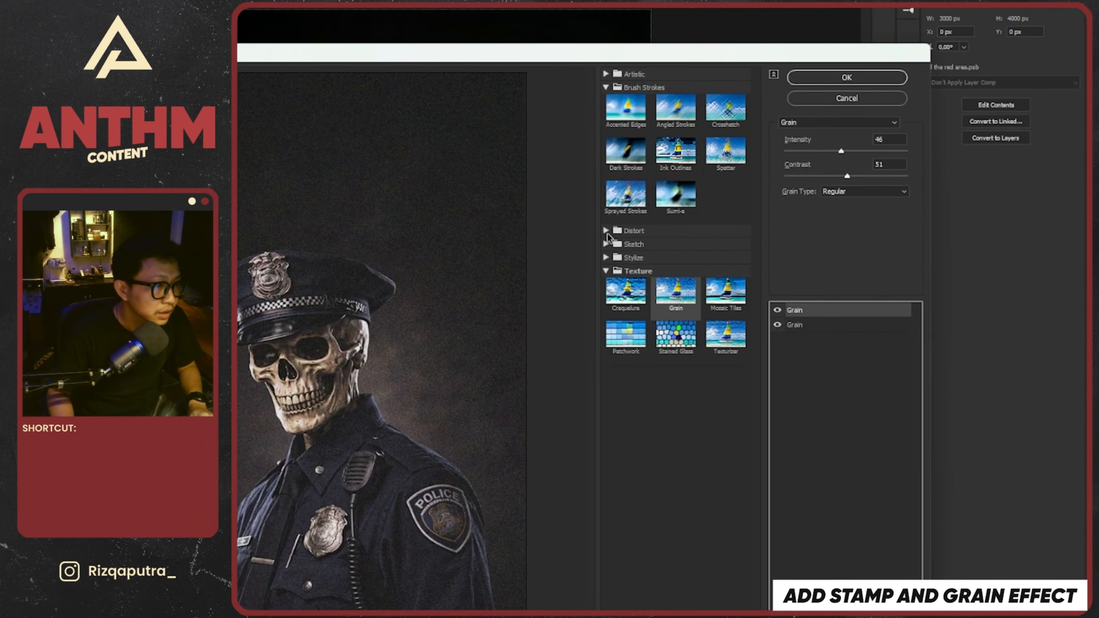
pyautogui.click(606, 231)
pyautogui.click(606, 288)
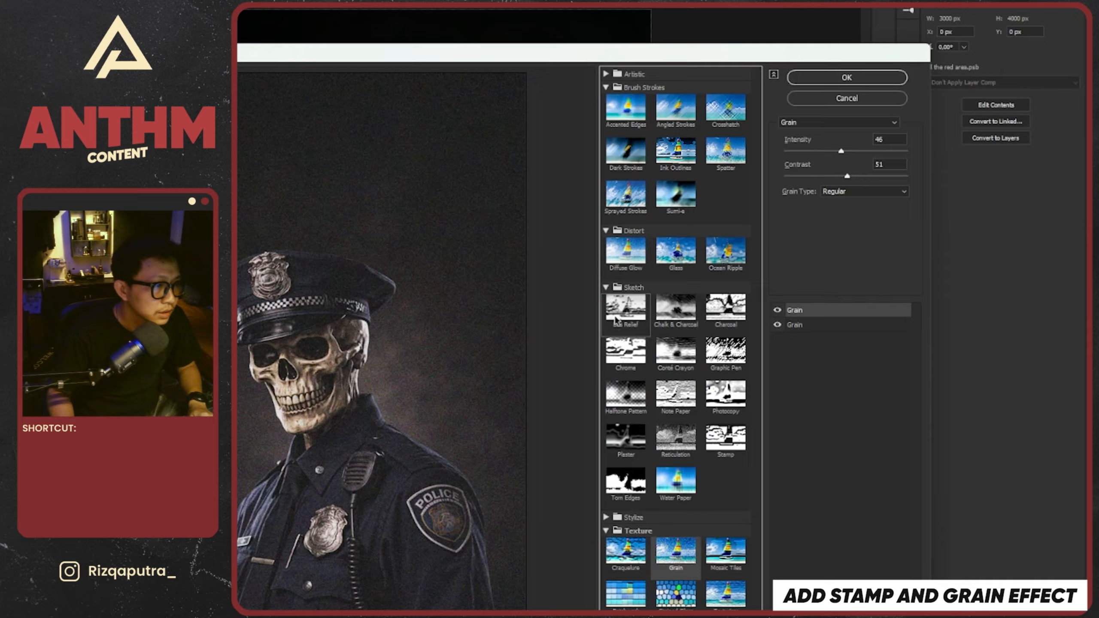
pyautogui.click(729, 446)
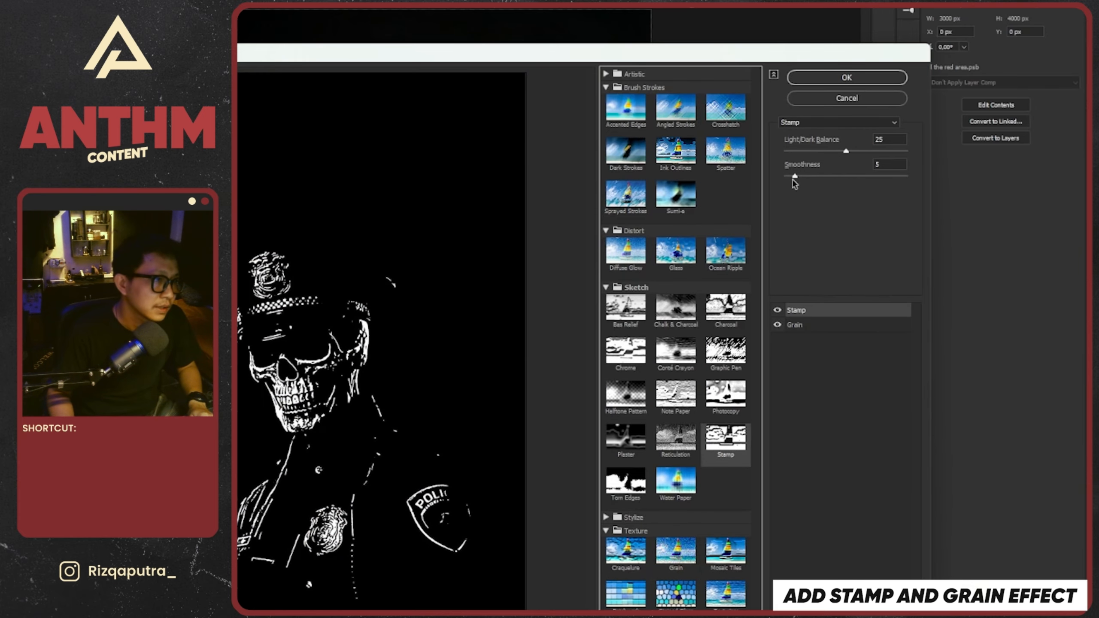
# Set the Stamp effect to Light/Dark Balance 1 and Smoothness 3, and the Grain effect to Intensity 27 and Contrast 38
pyautogui.moveTo(794, 177); pyautogui.dragTo(791, 177)
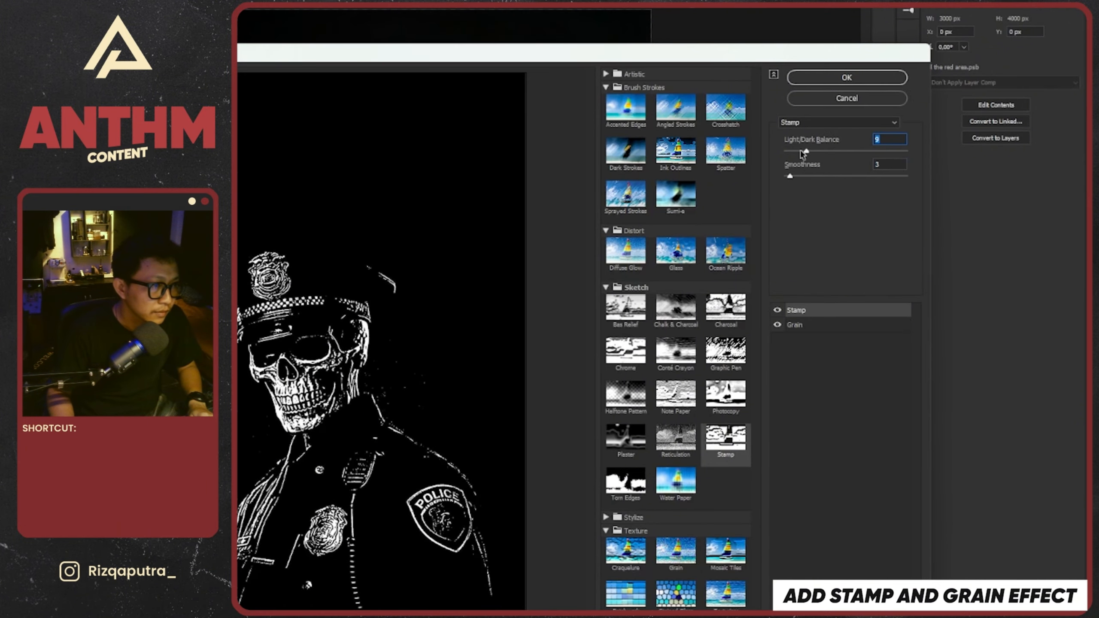
pyautogui.moveTo(796, 153); pyautogui.dragTo(792, 152)
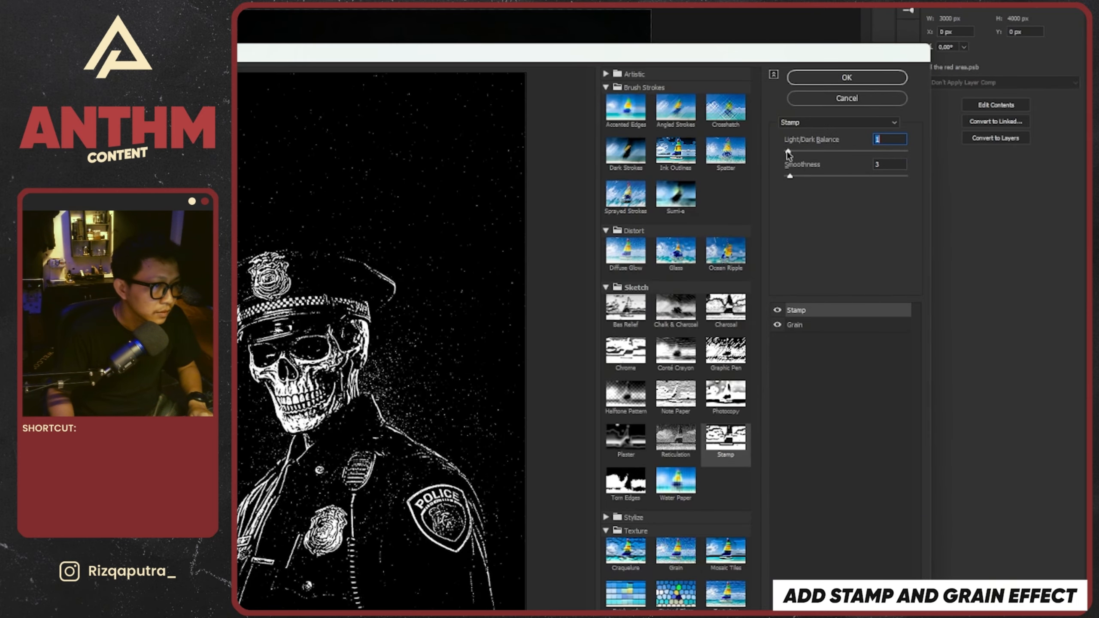
pyautogui.click(793, 324)
pyautogui.moveTo(855, 151); pyautogui.dragTo(831, 176)
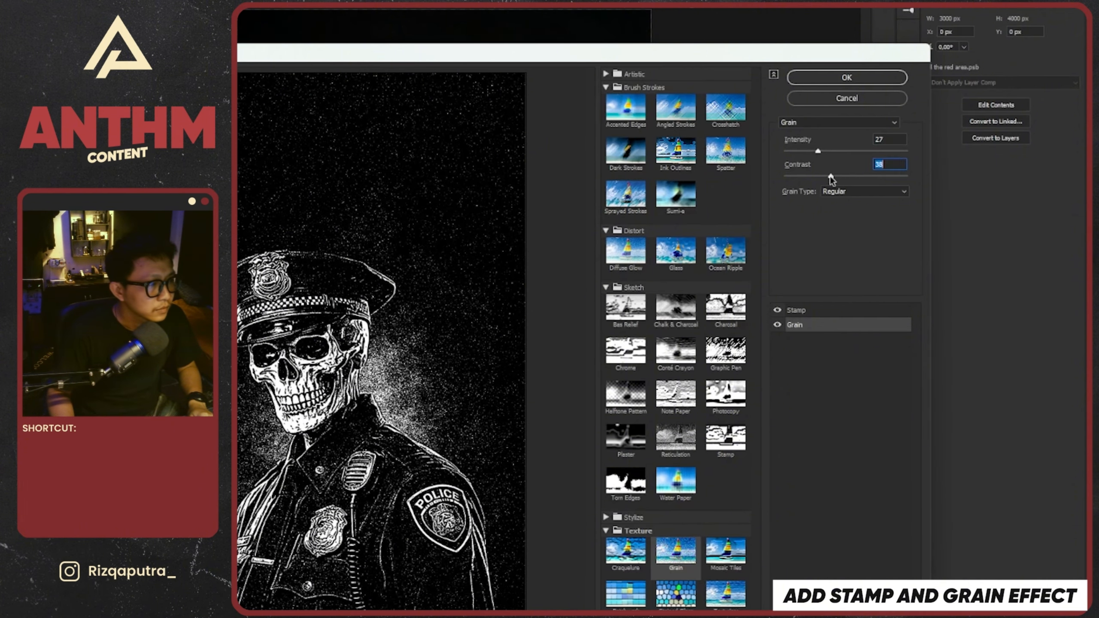
# Copy the generative officer layer from the smart object's contents and paste it above the filtered layer in the poster
pyautogui.hotkey('ctrl', 'c')
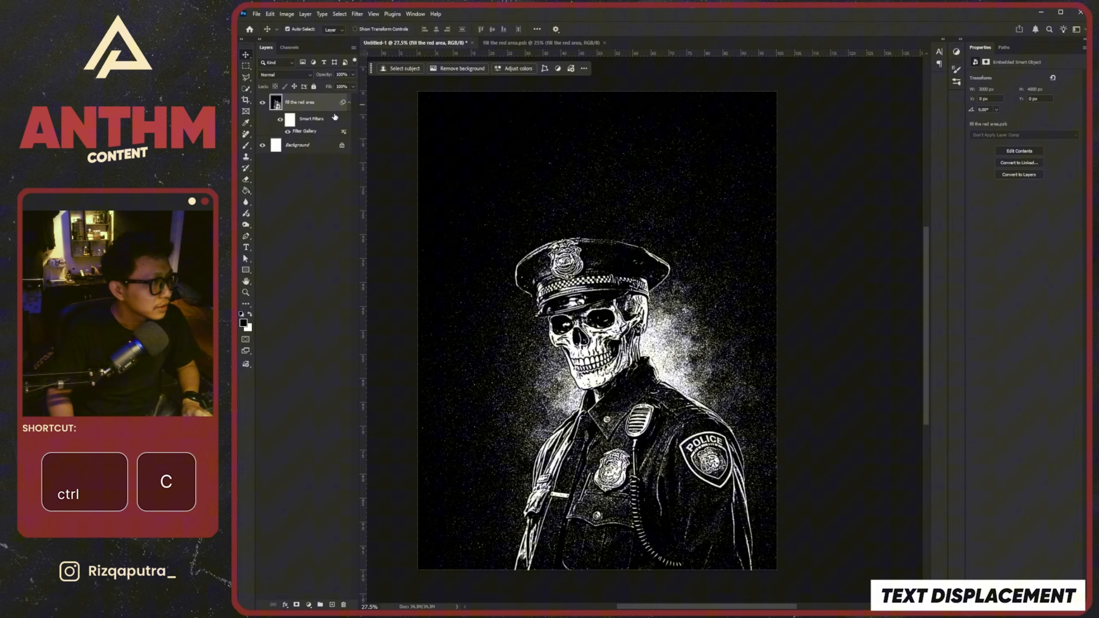
pyautogui.hotkey('ctrl', 'v')
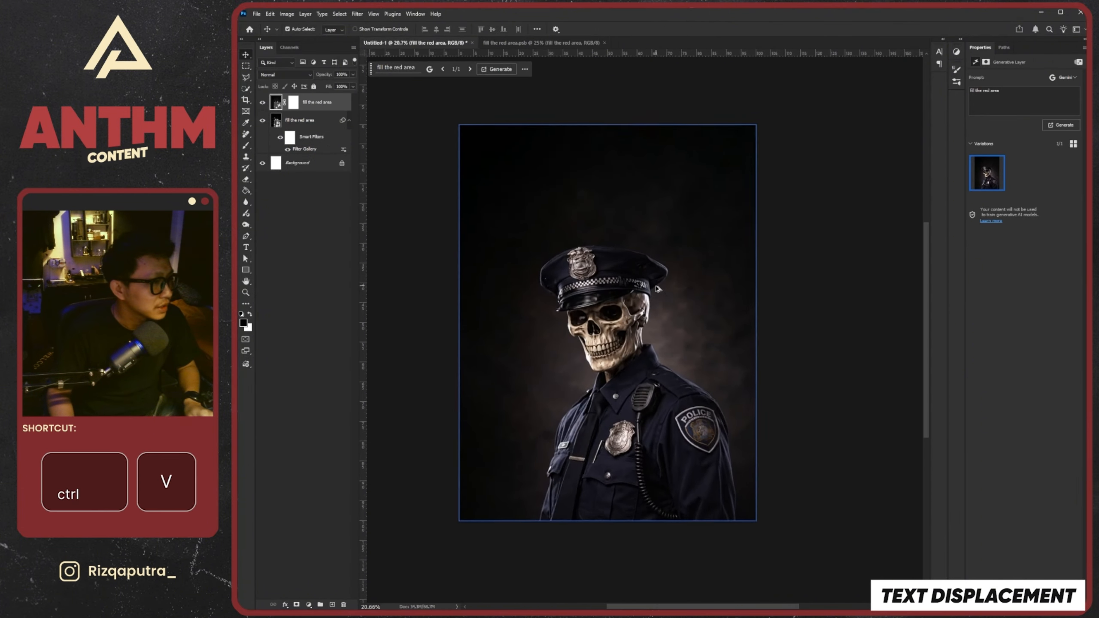
pyautogui.scroll(2, 656, 287)
pyautogui.moveTo(331, 105)
pyautogui.mouseDown()
pyautogui.moveTo(329, 143)
pyautogui.moveTo(313, 98)
pyautogui.mouseUp()
# Select the officer on the pasted generative layer with the Select Subject command
pyautogui.scroll(-1, 617, 238)
pyautogui.scroll(-2, 704, 312)
pyautogui.scroll(4, 675, 316)
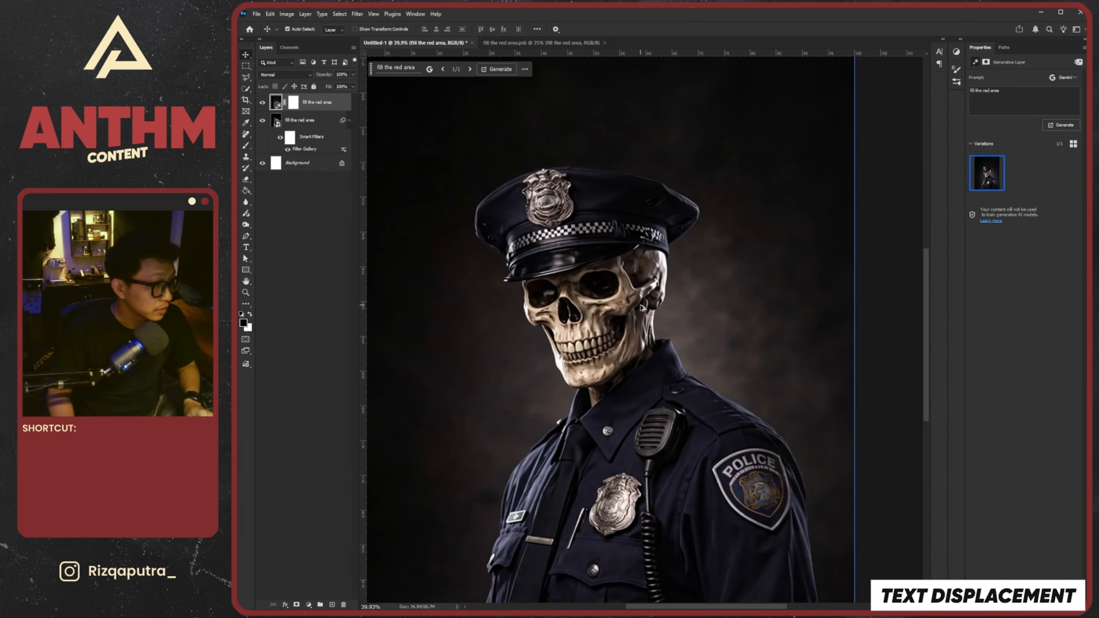
pyautogui.scroll(-1, 627, 281)
pyautogui.scroll(2, 597, 217)
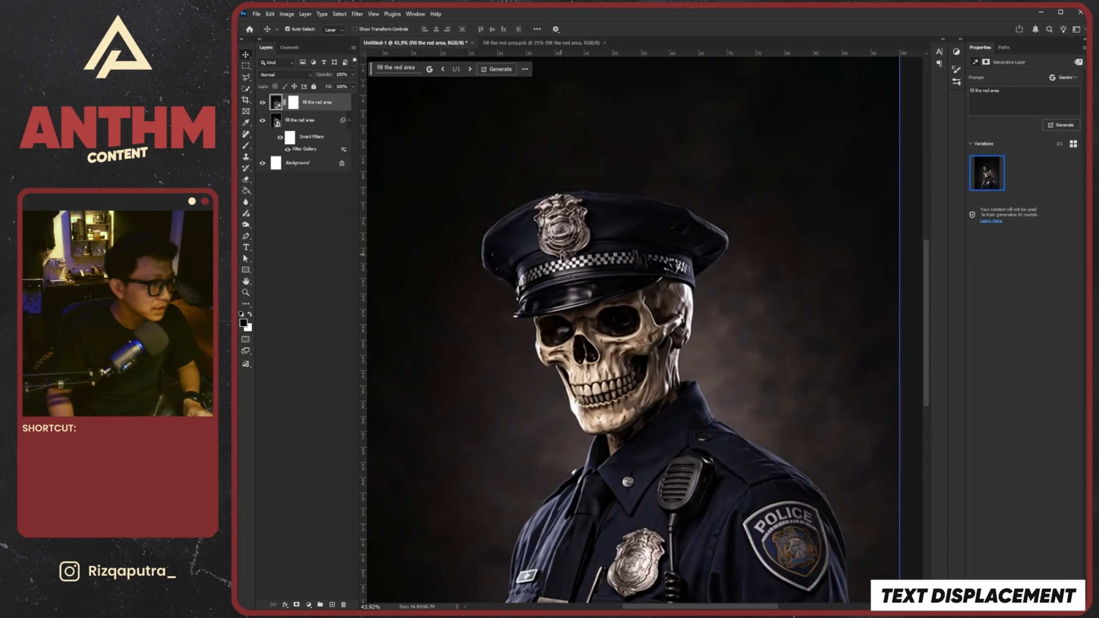
pyautogui.scroll(-2, 561, 258)
pyautogui.scroll(1, 562, 260)
pyautogui.click(245, 90)
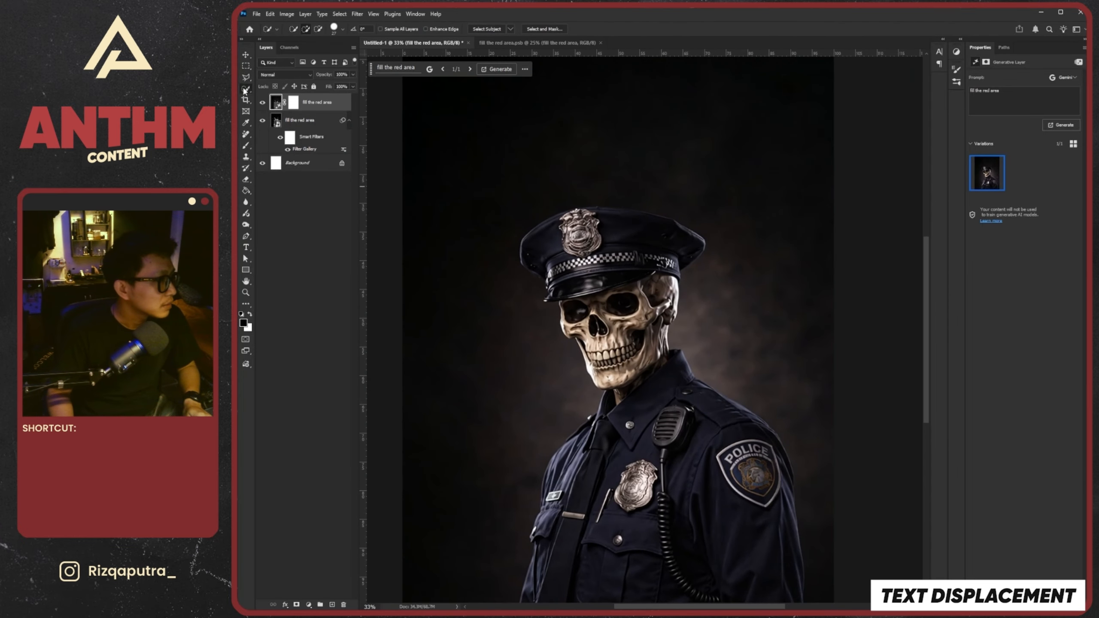
pyautogui.click(245, 55)
pyautogui.click(339, 14)
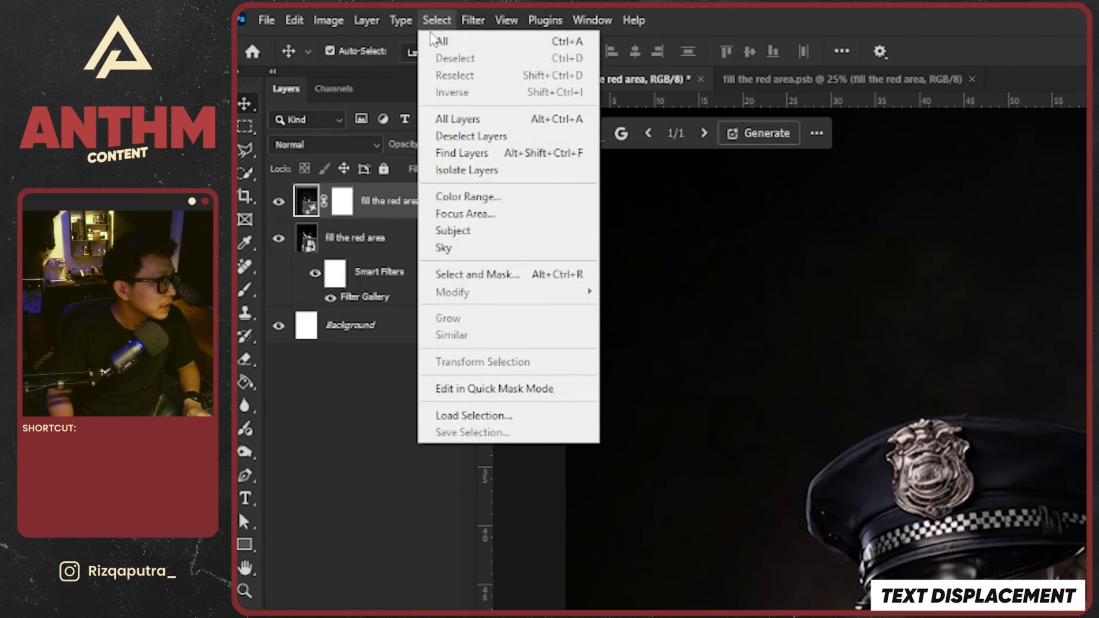
pyautogui.click(479, 233)
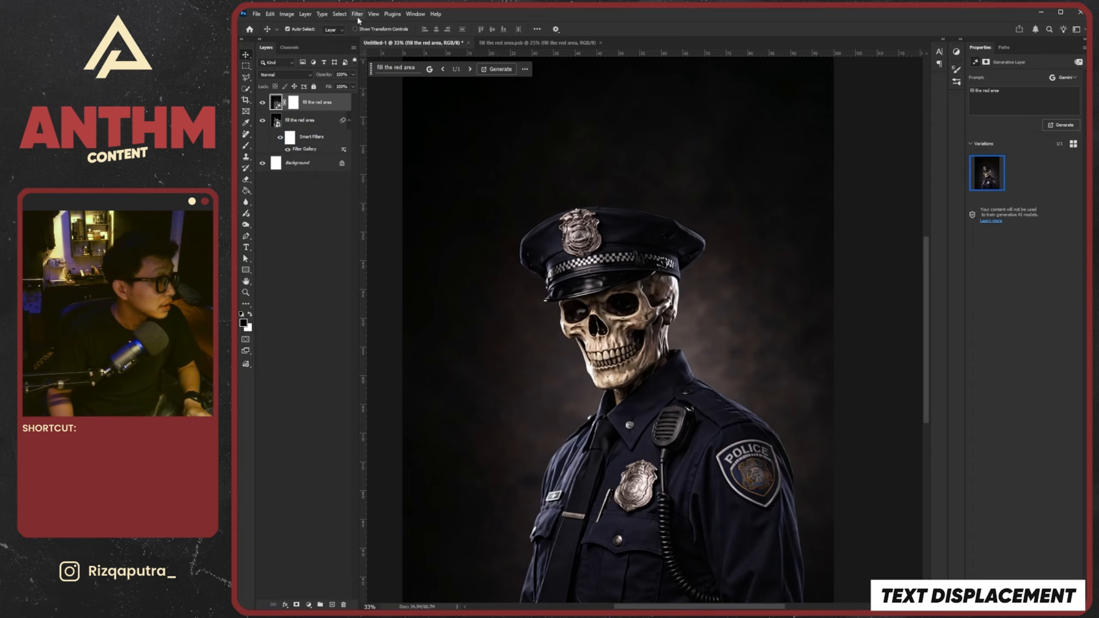
pyautogui.click(357, 15)
pyautogui.moveTo(339, 14)
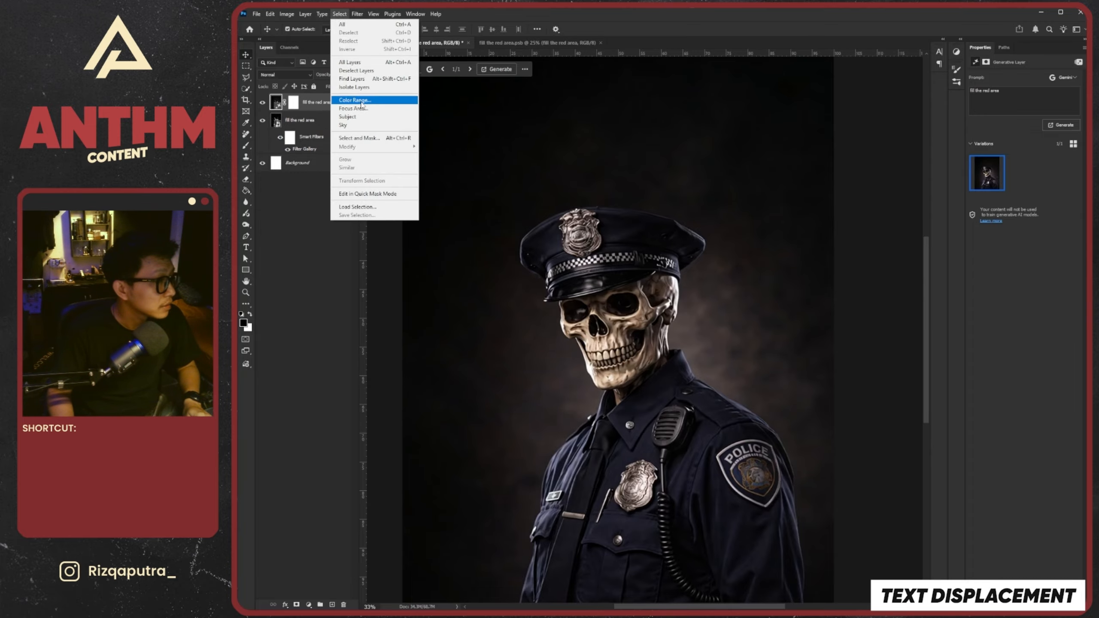
pyautogui.click(349, 116)
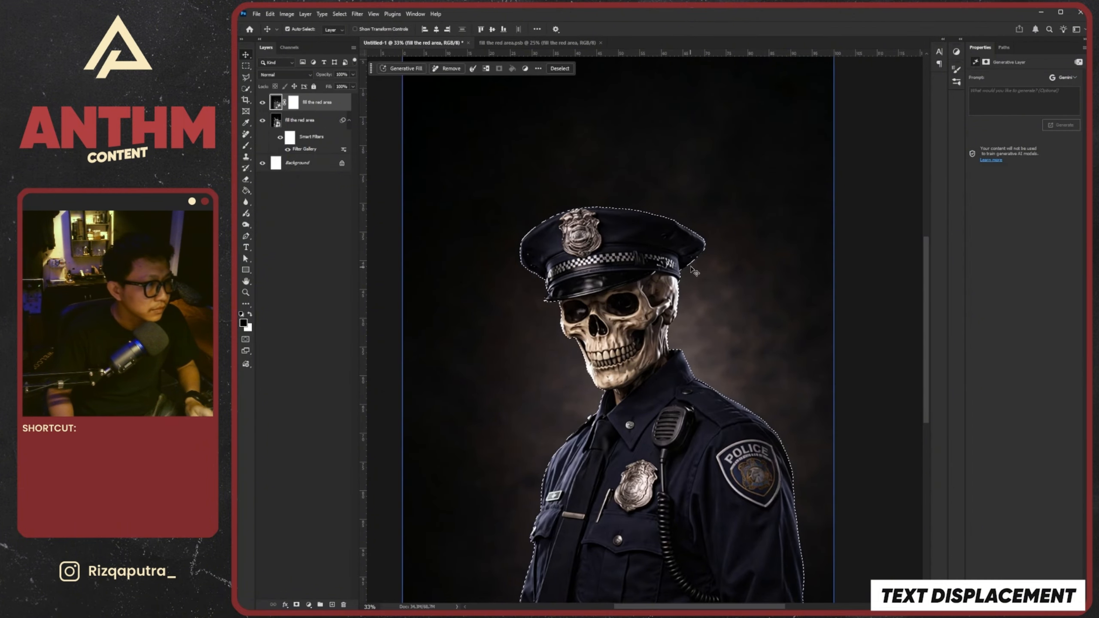
# Inspect the selection outline around the hat and activate the Polygonal Lasso tool for correcting it
pyautogui.scroll(5, 576, 194)
pyautogui.scroll(-3, 577, 194)
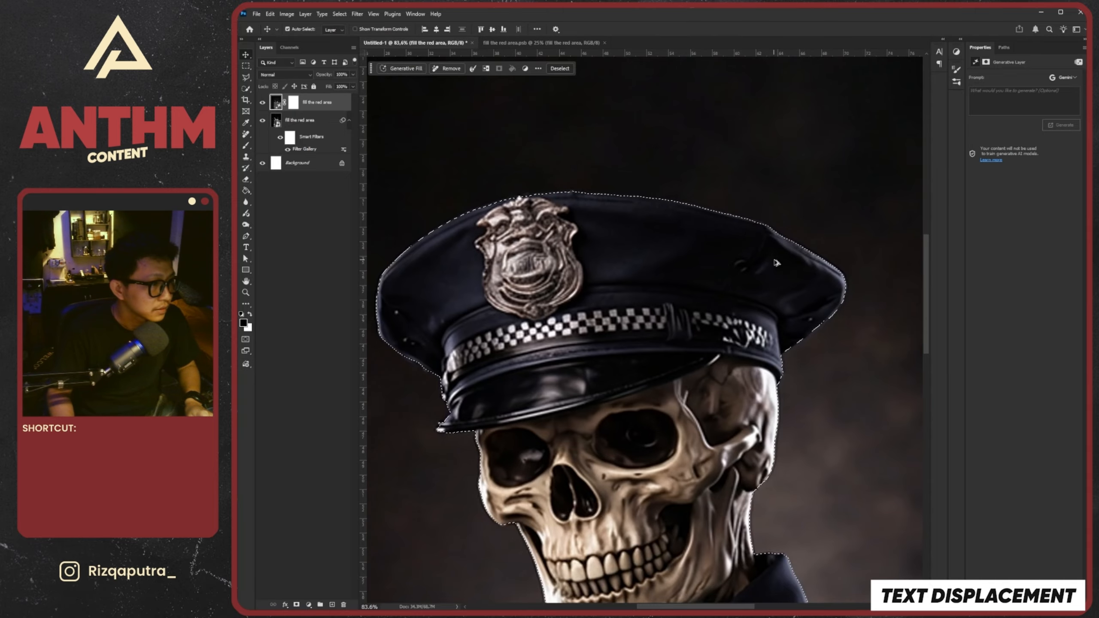
pyautogui.scroll(2, 754, 356)
pyautogui.scroll(-2, 753, 355)
pyautogui.scroll(4, 559, 373)
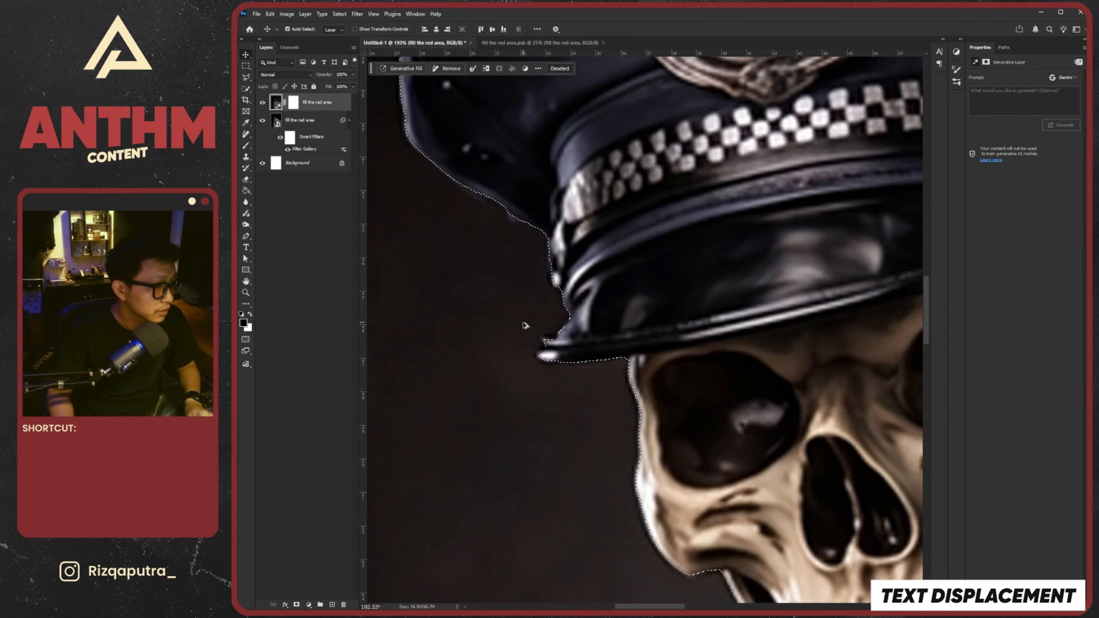
pyautogui.scroll(-3, 523, 324)
pyautogui.scroll(3, 541, 275)
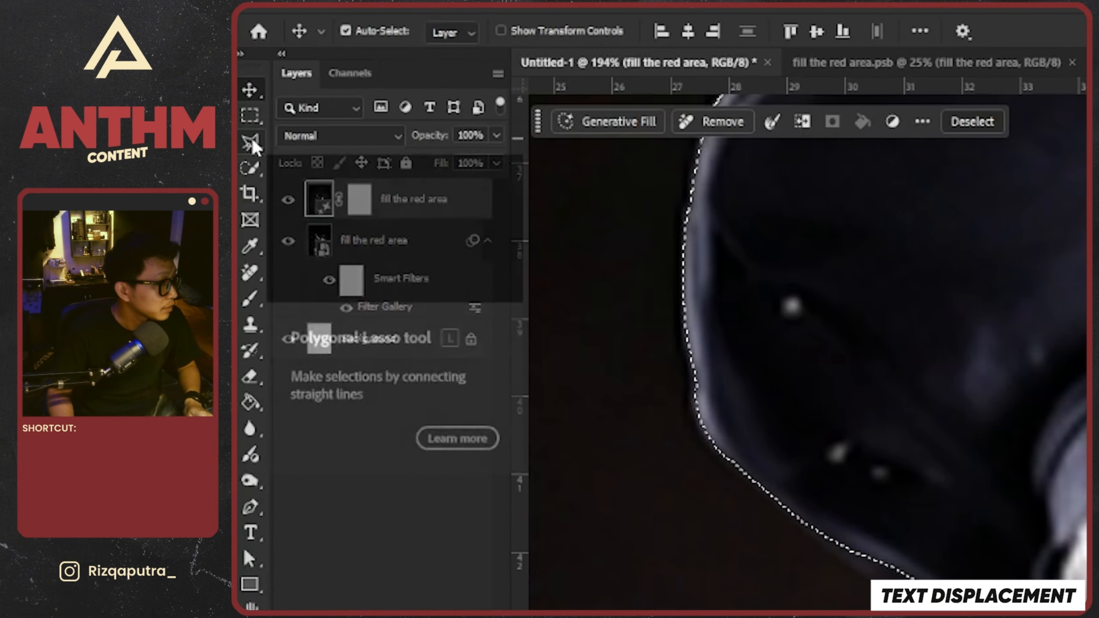
pyautogui.click(253, 144)
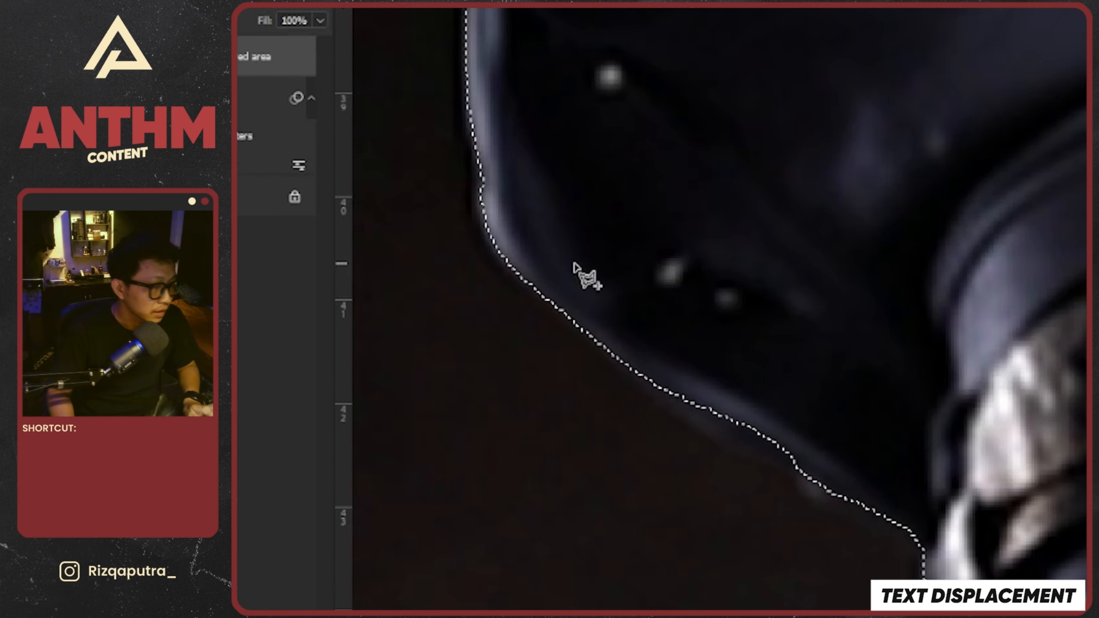
# Try subtracting a small polygonal area from the selection at the hat crown's lower edge and undo it
pyautogui.press('alt')
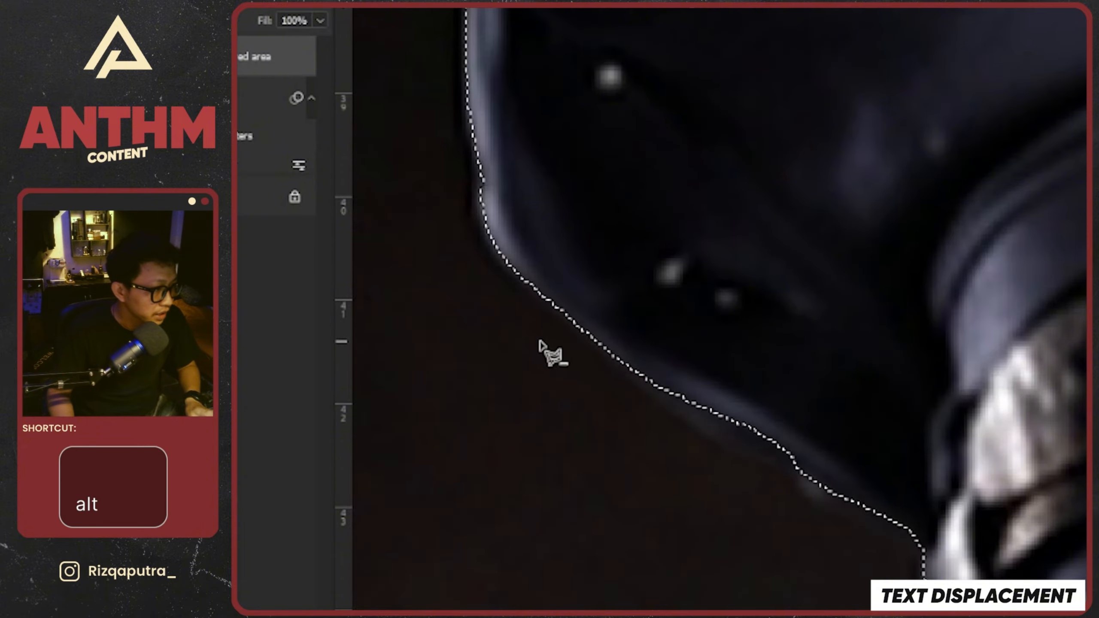
pyautogui.click(668, 259)
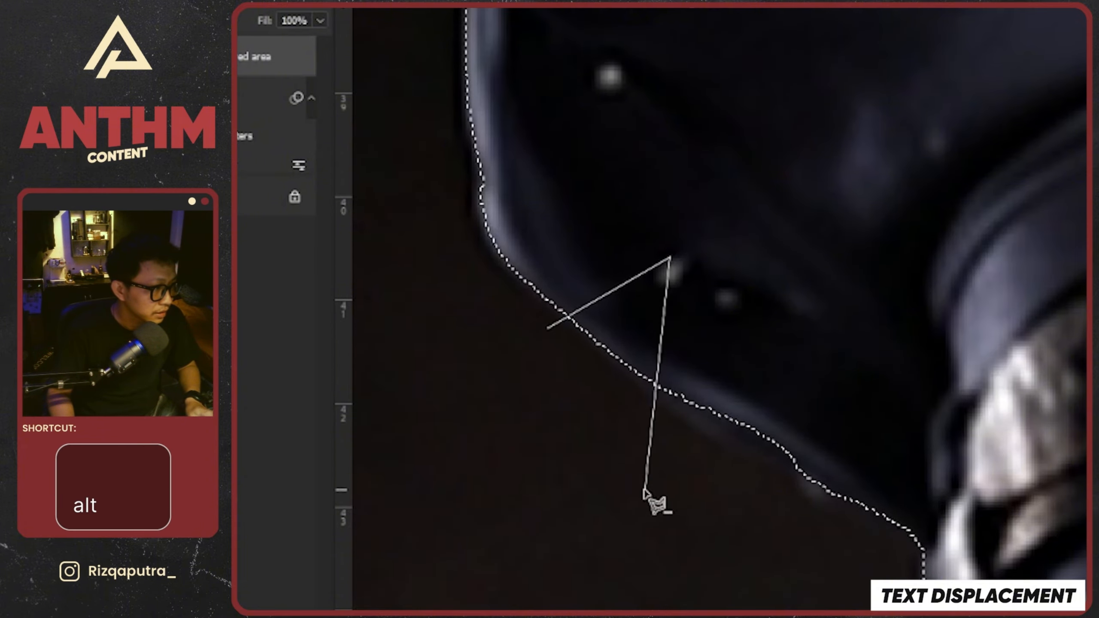
pyautogui.click(646, 487)
pyautogui.doubleClick(545, 364)
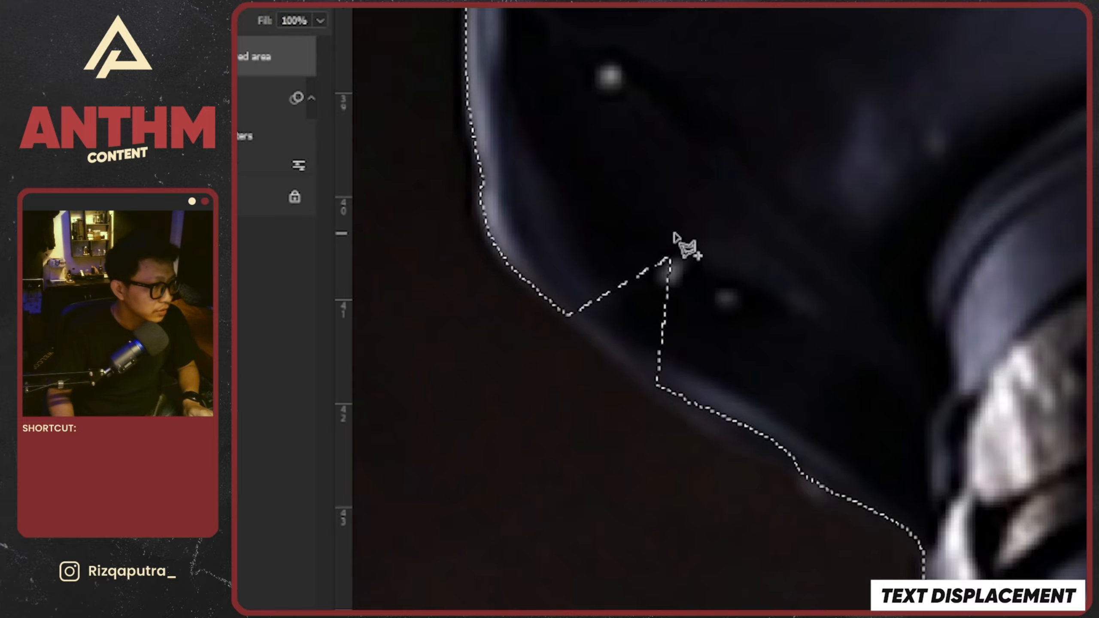
pyautogui.hotkey('ctrl', 'z')
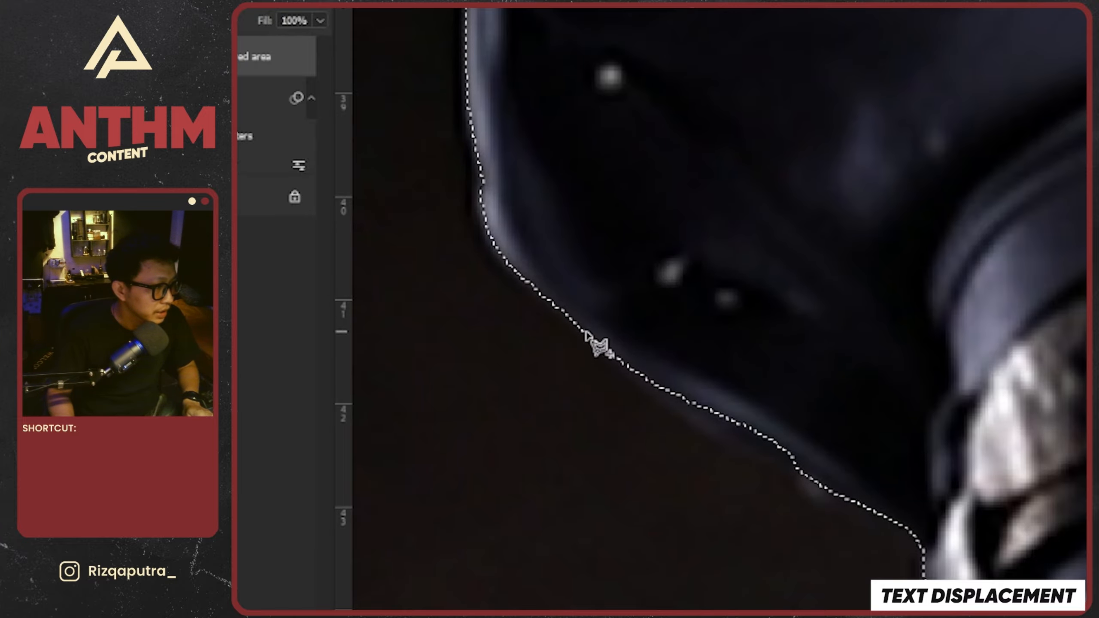
# Add the missed strip along the hat crown's lower edge to the selection with the Polygonal Lasso
pyautogui.press('shift')
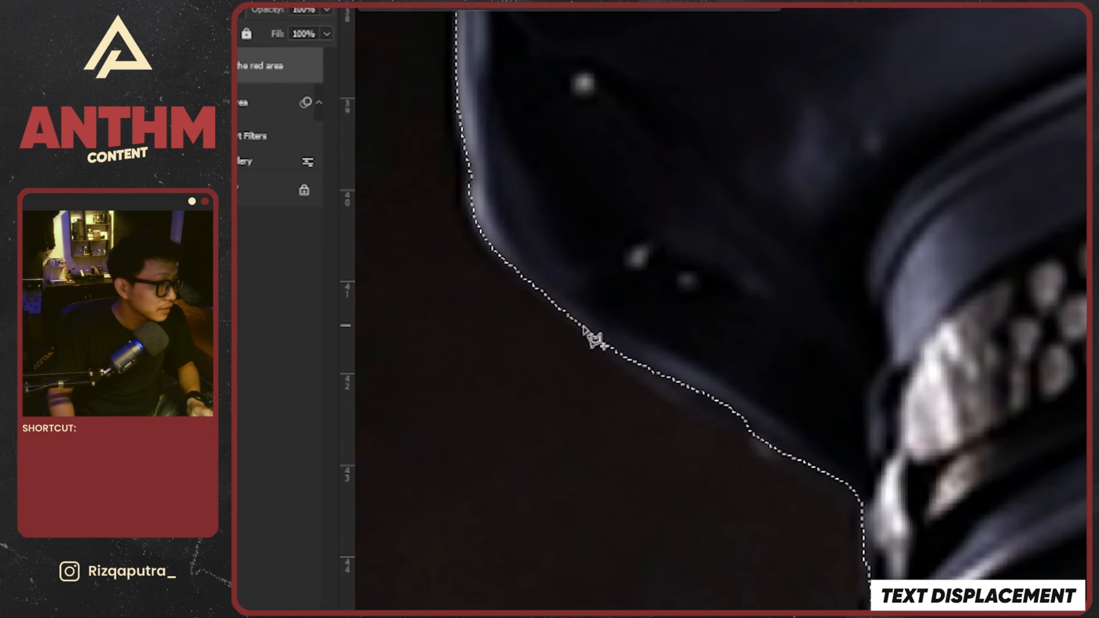
pyautogui.click(612, 356)
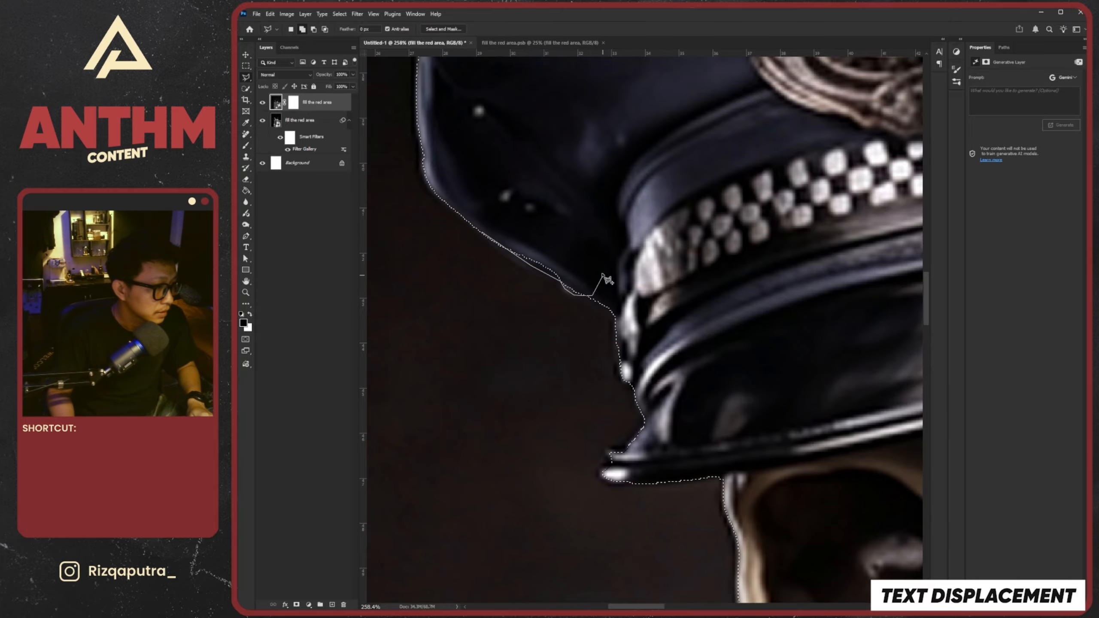
pyautogui.doubleClick(603, 275)
# Trace the visor's tip and the adjoining hatband edge with the Polygonal Lasso to add them to the selection
pyautogui.moveTo(612, 481); pyautogui.dragTo(592, 428)
pyautogui.scroll(2, 592, 428)
pyautogui.click(726, 422)
pyautogui.click(596, 432)
pyautogui.click(581, 428)
pyautogui.click(573, 418)
pyautogui.click(582, 406)
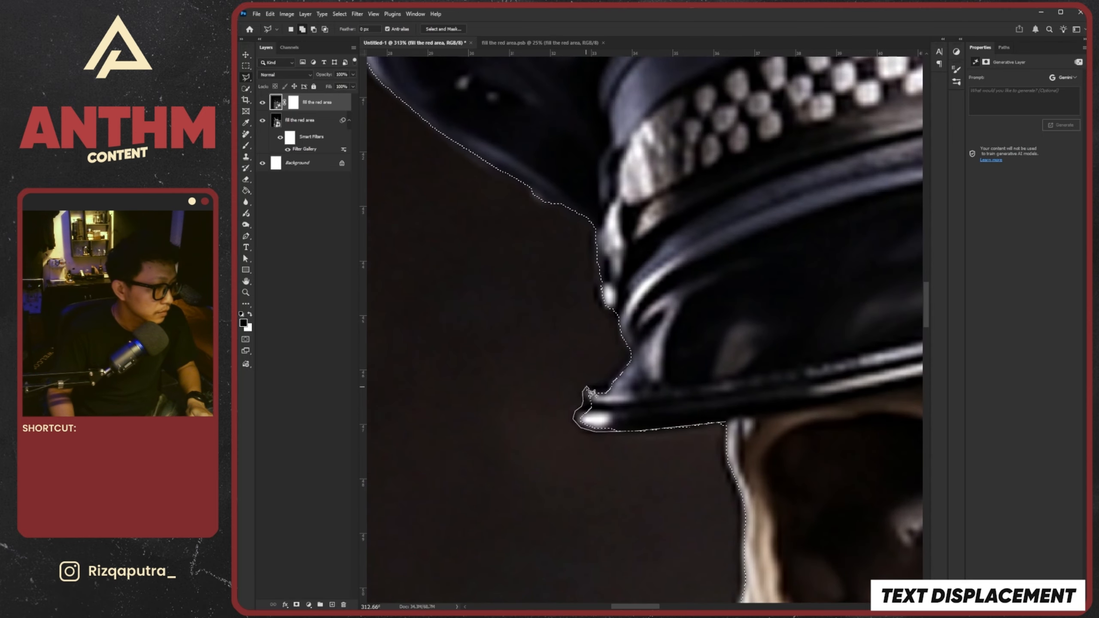
pyautogui.click(599, 383)
pyautogui.click(623, 357)
pyautogui.click(614, 311)
pyautogui.click(595, 294)
pyautogui.click(590, 211)
pyautogui.click(630, 211)
pyautogui.click(680, 392)
pyautogui.click(655, 413)
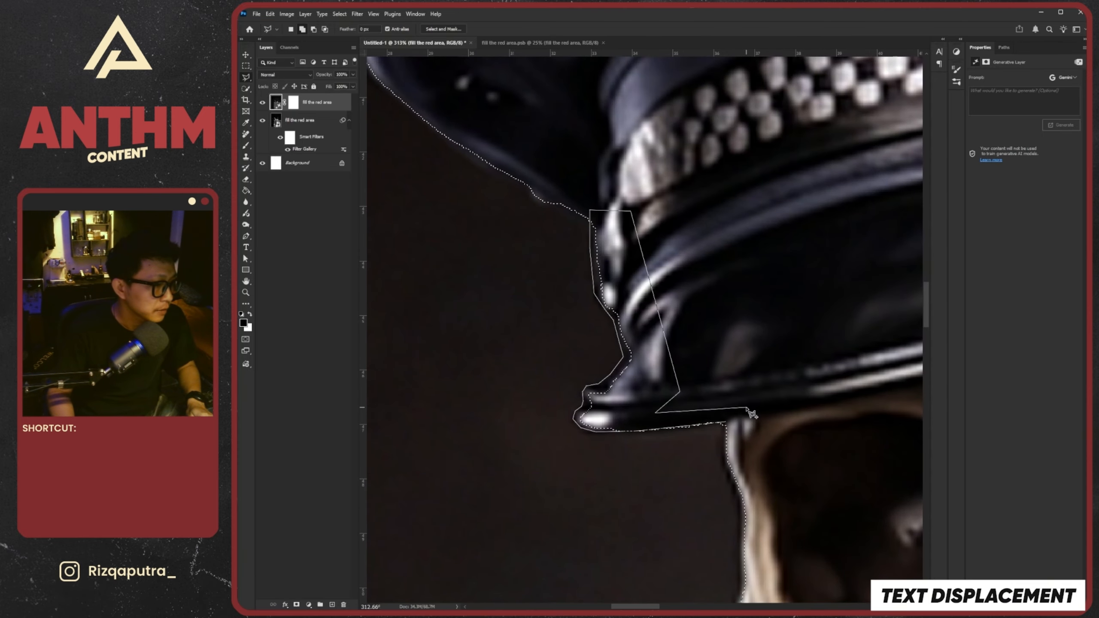
pyautogui.doubleClick(747, 409)
# Correct the selection outline at the rear hatband edge above the skull with a small polygonal lasso patch
pyautogui.scroll(-8, 747, 409)
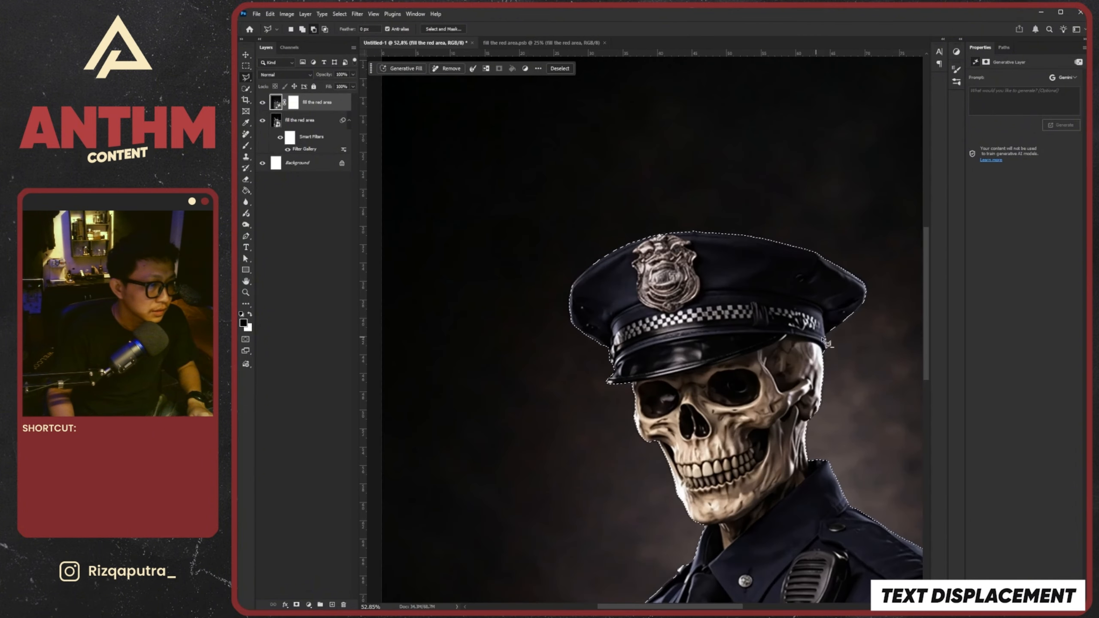
pyautogui.scroll(6, 826, 342)
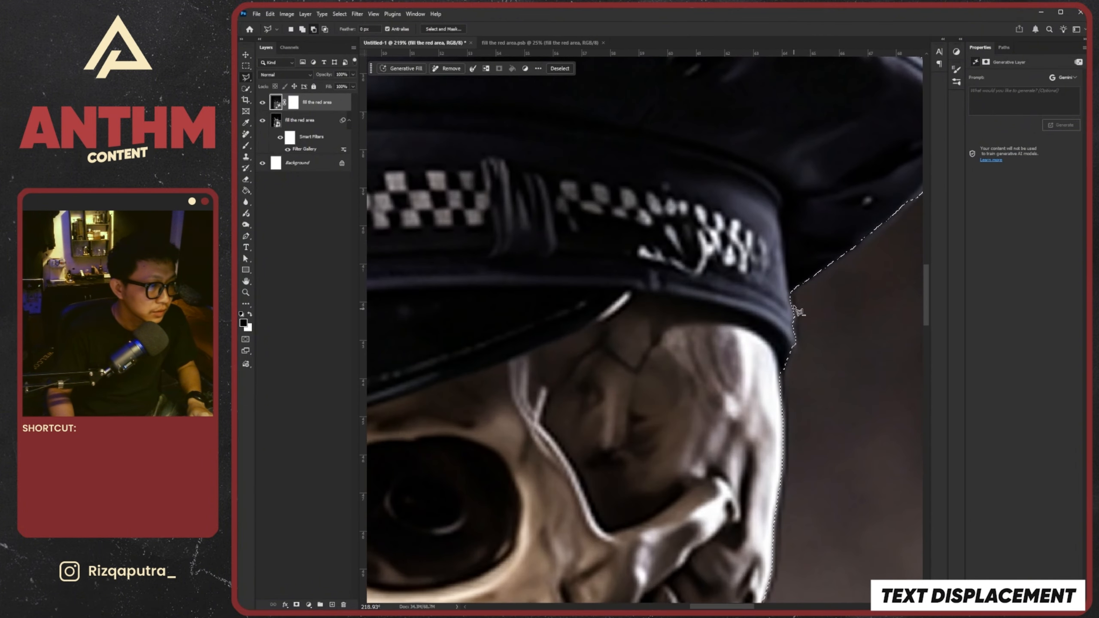
pyautogui.click(791, 289)
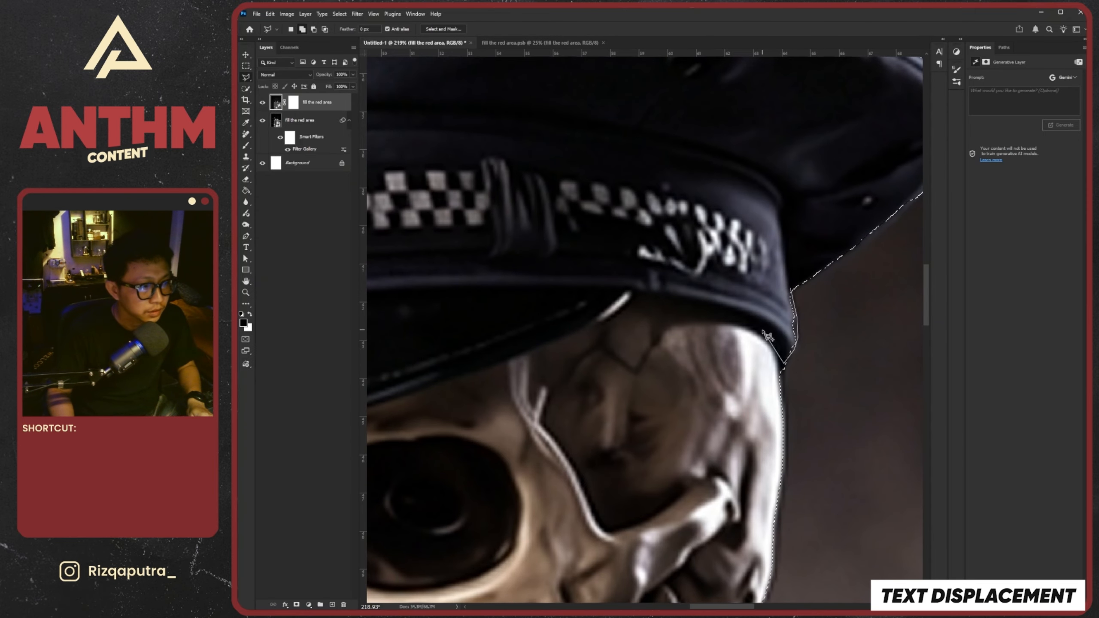
pyautogui.doubleClick(767, 281)
pyautogui.scroll(-10, 767, 281)
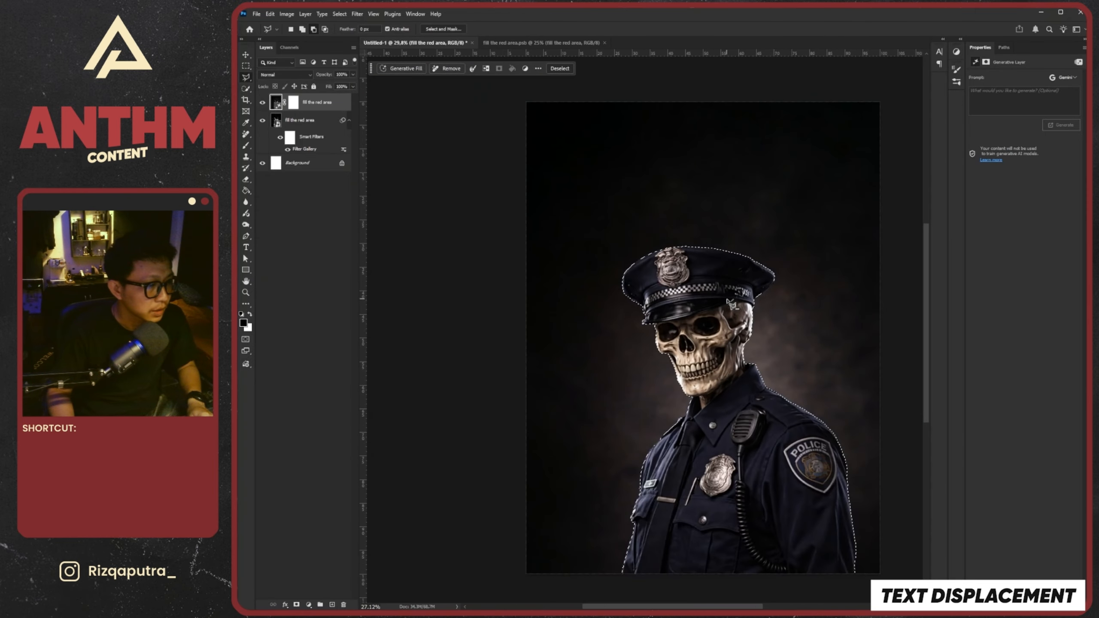
# Convert the top generative layer to a smart object and mask it to the officer selection
pyautogui.scroll(-4, 732, 321)
pyautogui.scroll(5, 740, 322)
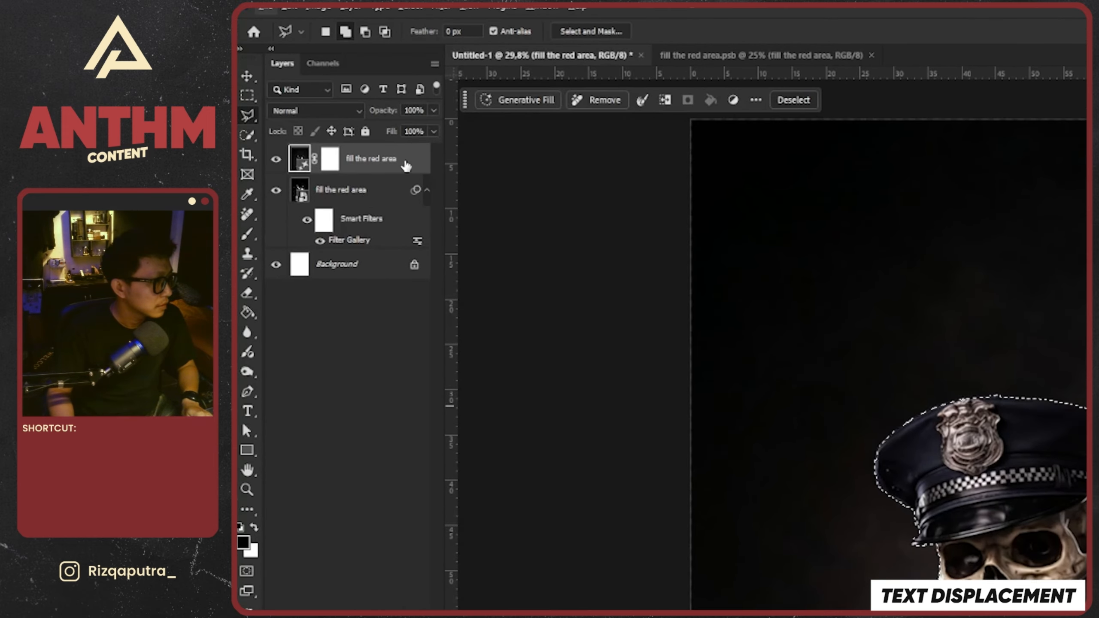
pyautogui.rightClick(428, 159)
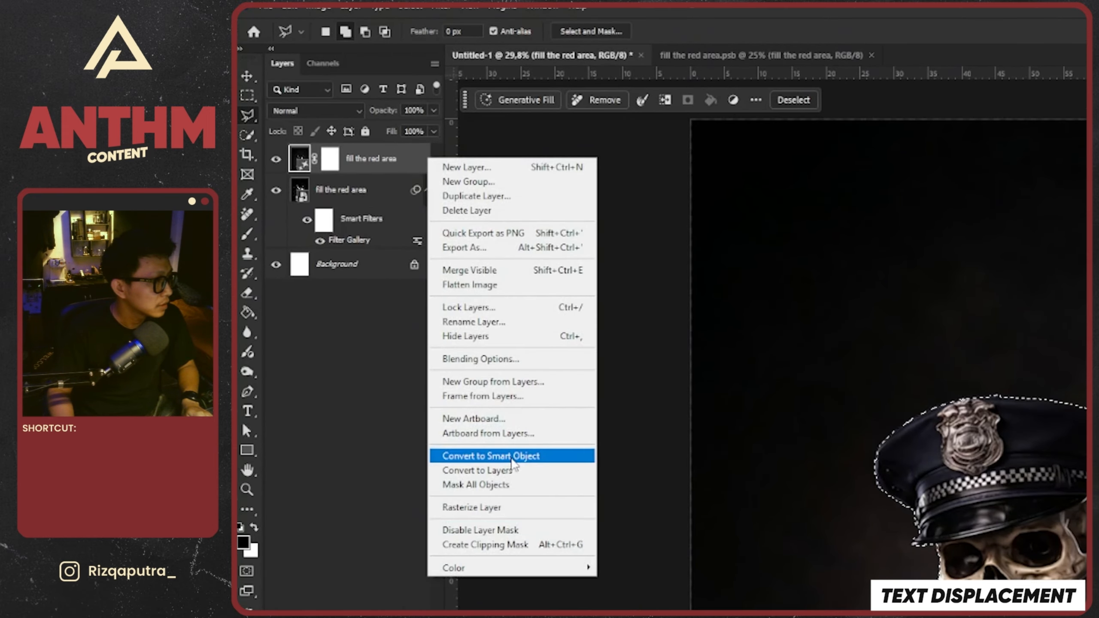
pyautogui.click(512, 459)
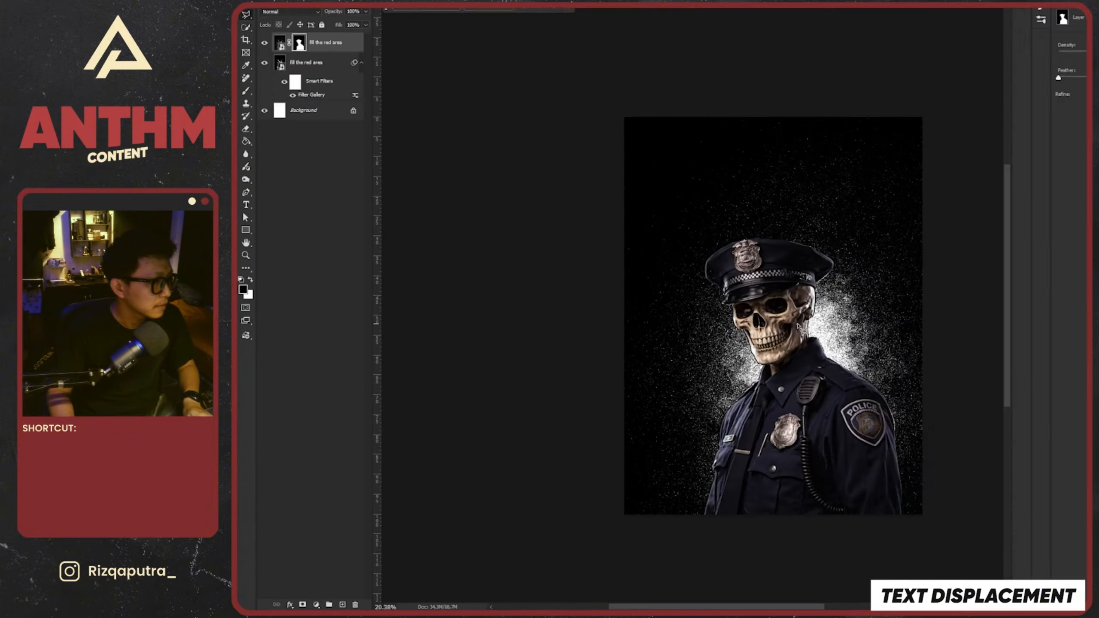
pyautogui.scroll(5, 799, 327)
pyautogui.scroll(-4, 779, 298)
pyautogui.press('v')
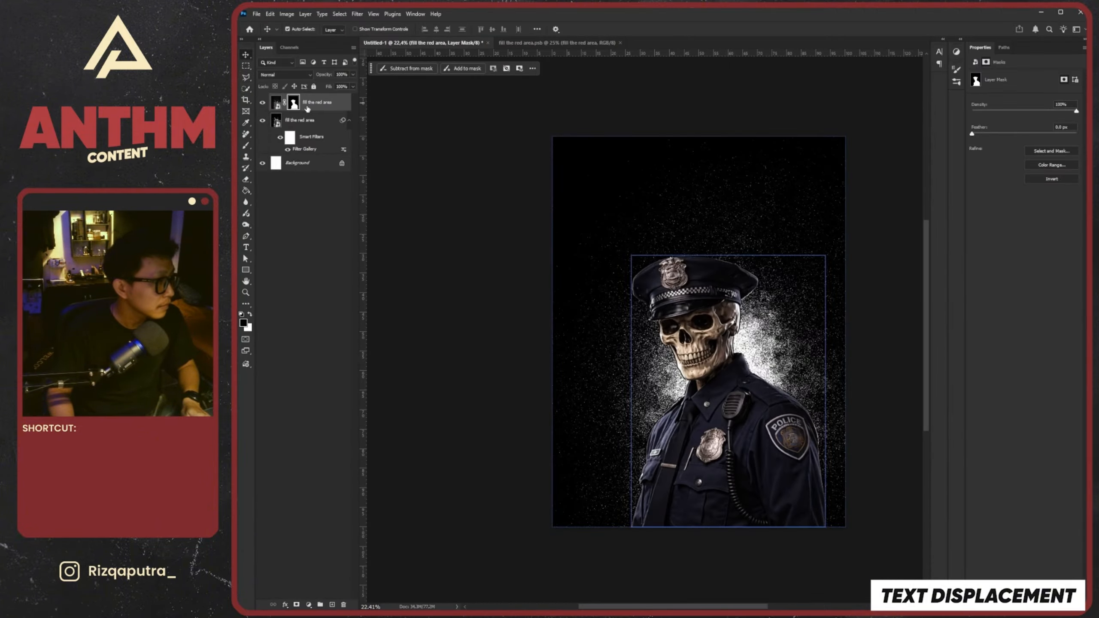
# Try the masked officer layer beneath the stamp-filtered layer and return it to the top of the stack
pyautogui.moveTo(307, 108); pyautogui.dragTo(322, 150)
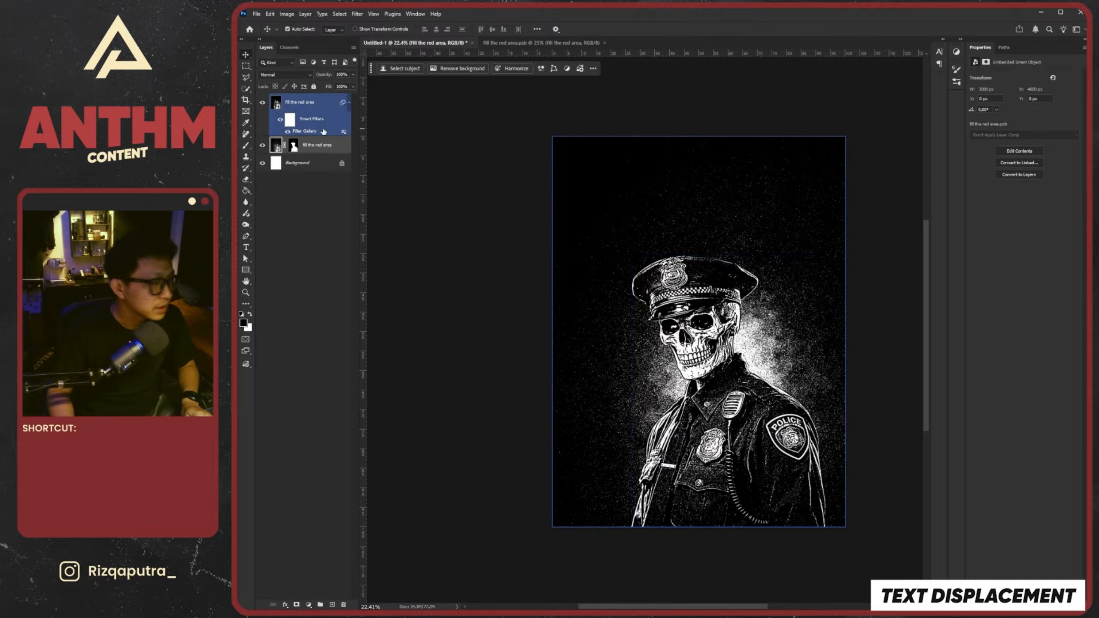
pyautogui.click(303, 149)
pyautogui.moveTo(315, 149); pyautogui.dragTo(316, 100)
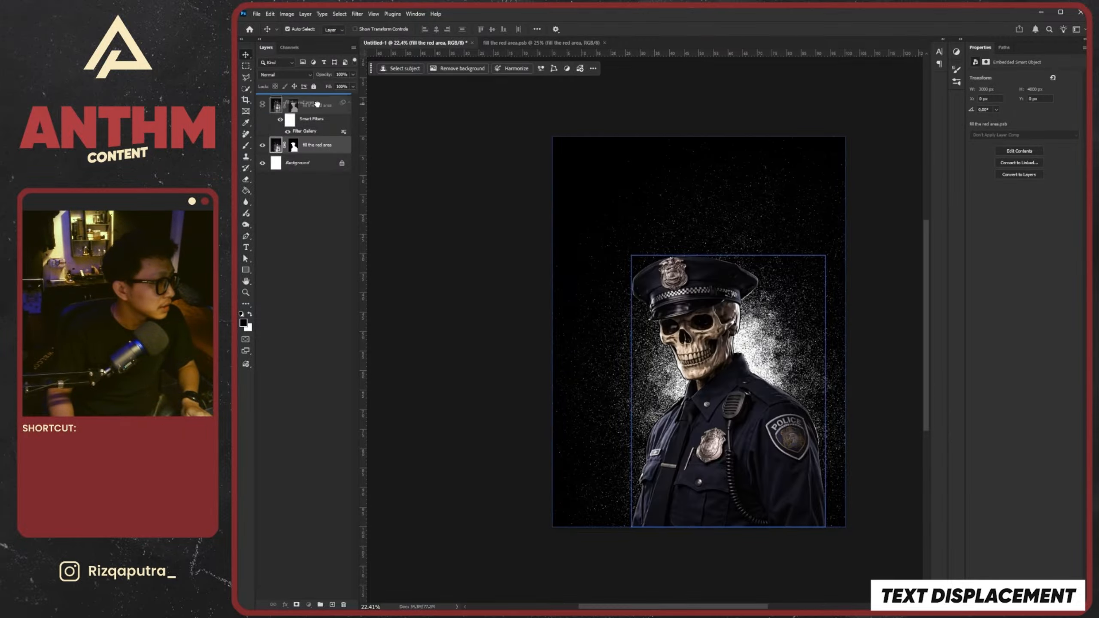
# Hide the masked officer layer and place it beneath the stamp-filtered layer, directly above the Background
pyautogui.click(262, 103)
pyautogui.scroll(10, 722, 331)
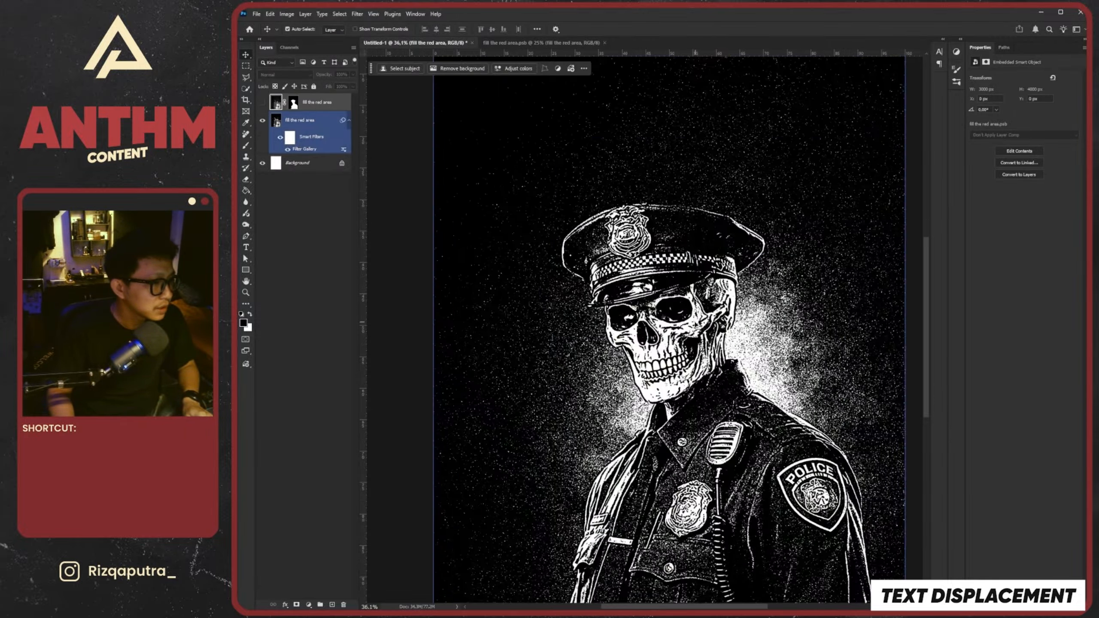
pyautogui.scroll(-7, 578, 281)
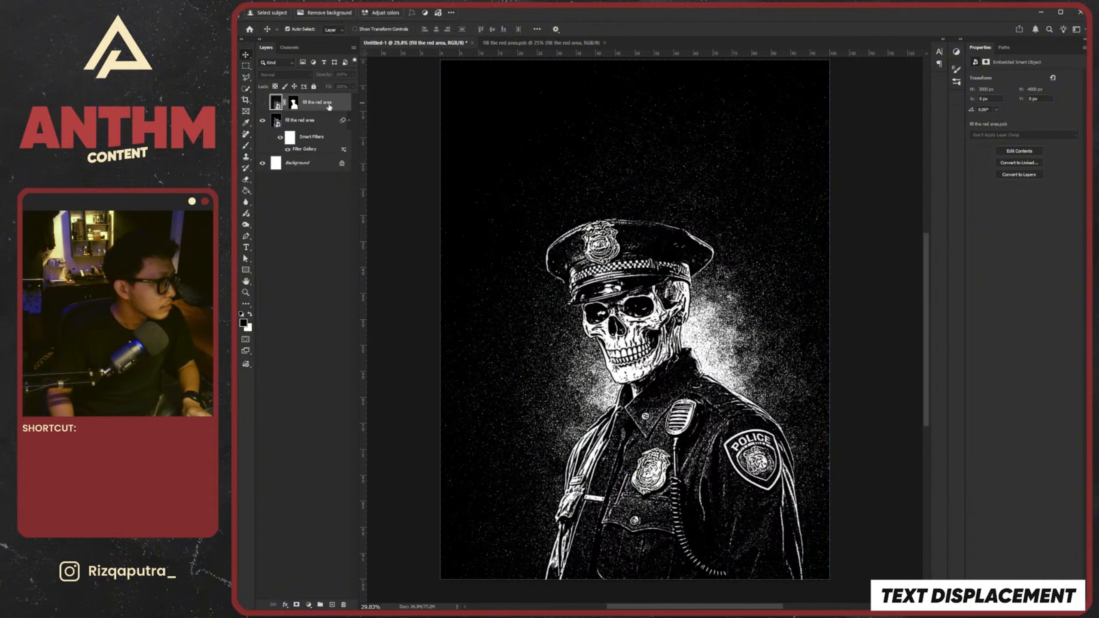
pyautogui.moveTo(329, 103); pyautogui.dragTo(325, 149)
pyautogui.scroll(-6, 622, 271)
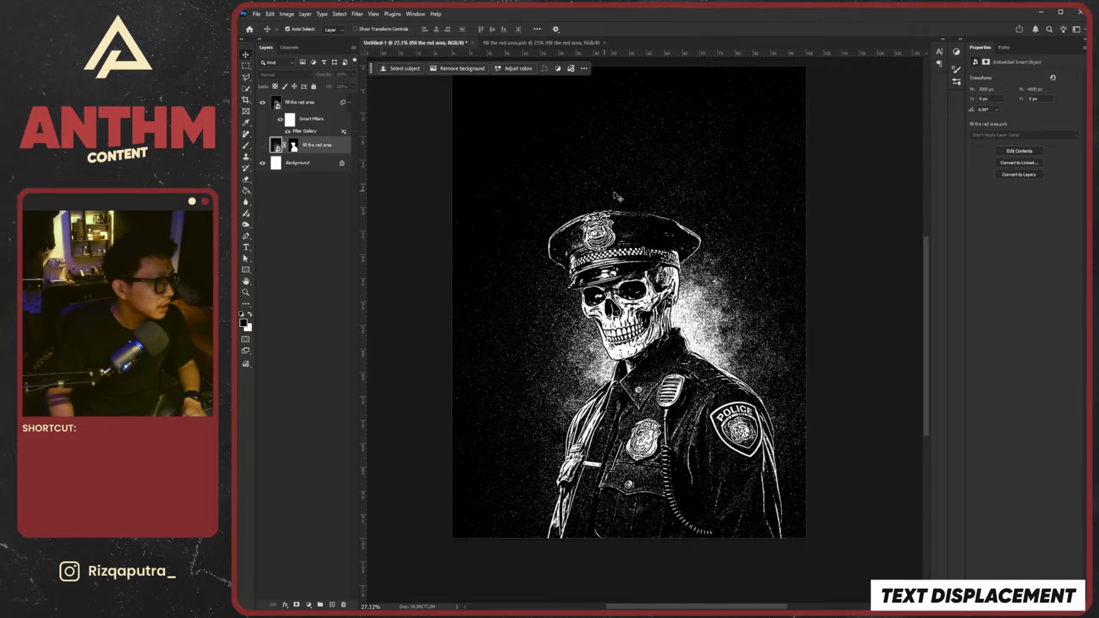
# Add the text "DOGS GOTTA" above the officer's hat, on a layer beneath the stamp-filtered image
pyautogui.press('t')
pyautogui.click(644, 200)
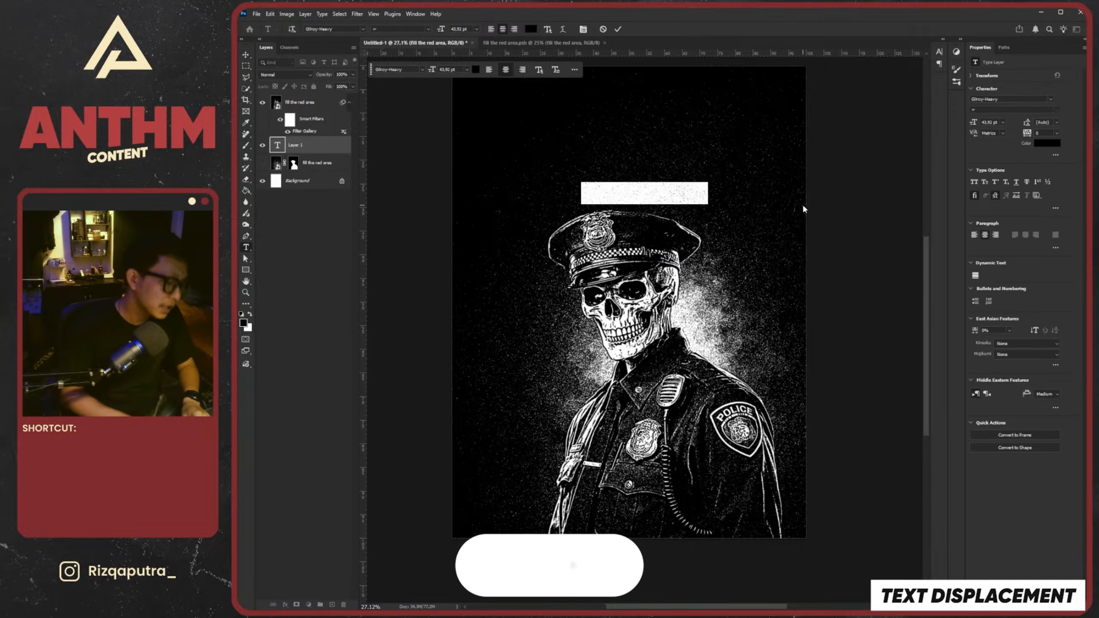
pyautogui.press('BackSpace')
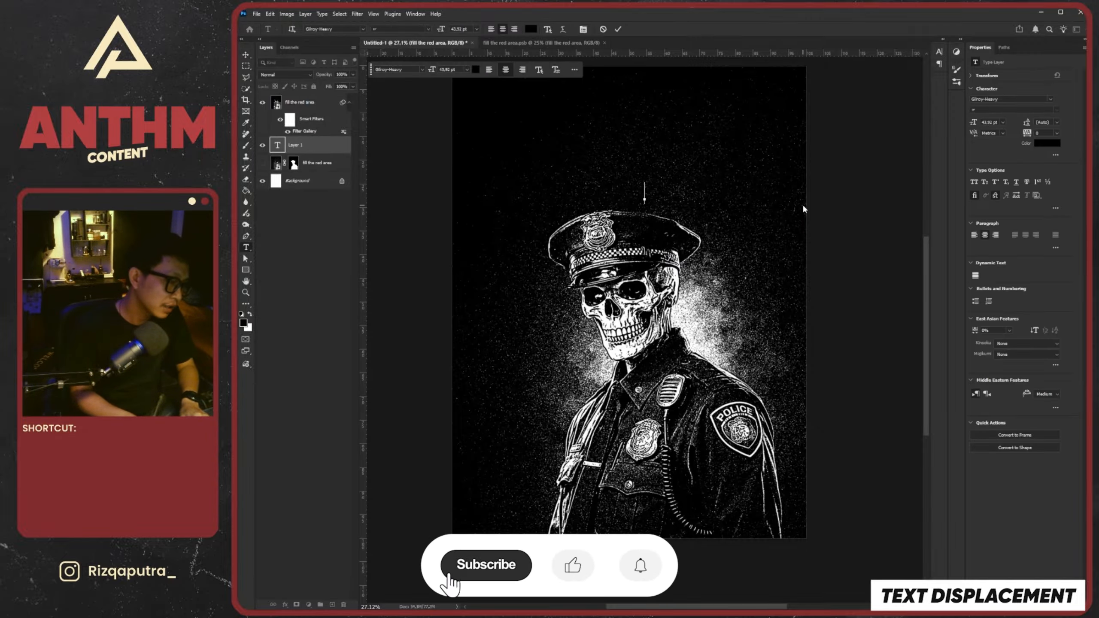
pyautogui.write('DOGS GOTTA')
pyautogui.click(318, 147)
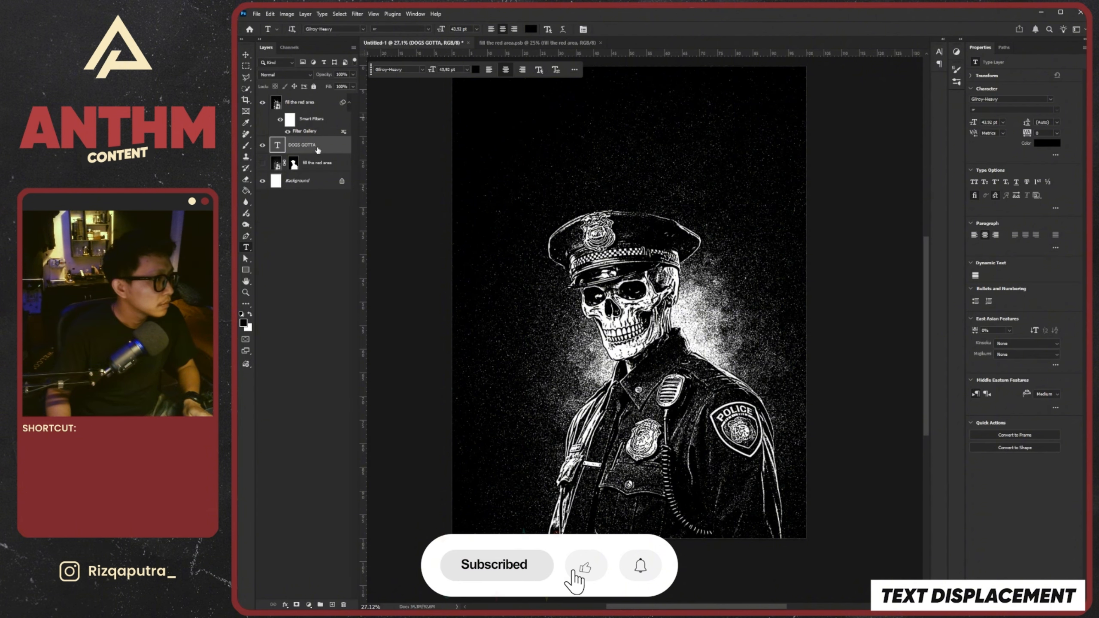
pyautogui.press('v')
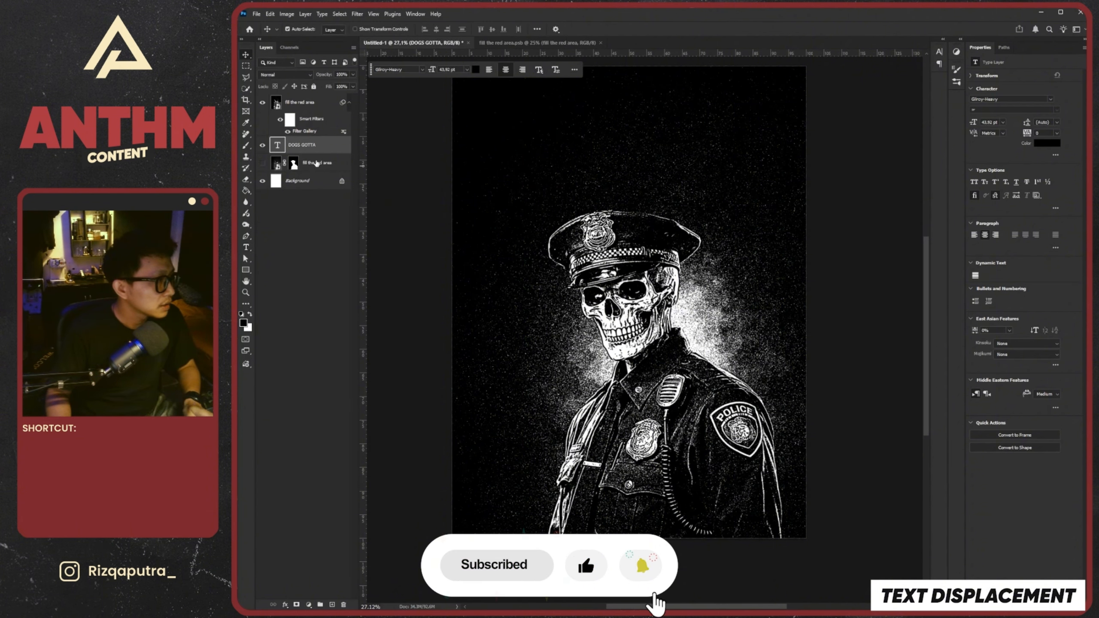
# Copy the officer-shaped layer mask from the hidden layer onto the top stamp-filtered layer
pyautogui.click(294, 162)
pyautogui.moveTo(294, 163); pyautogui.dragTo(297, 106)
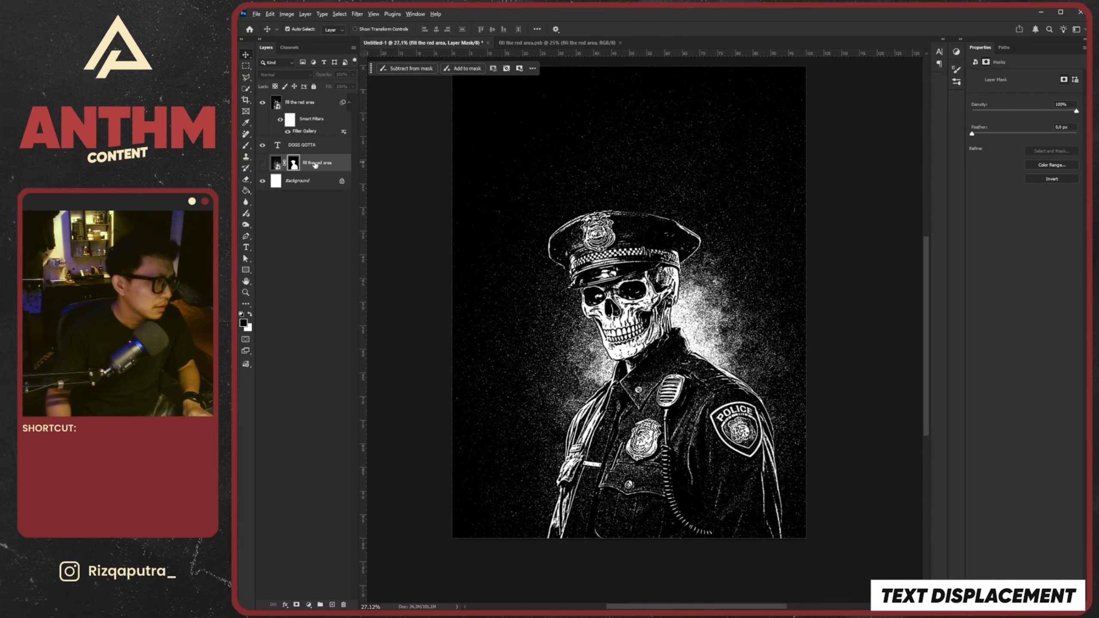
pyautogui.click(298, 104)
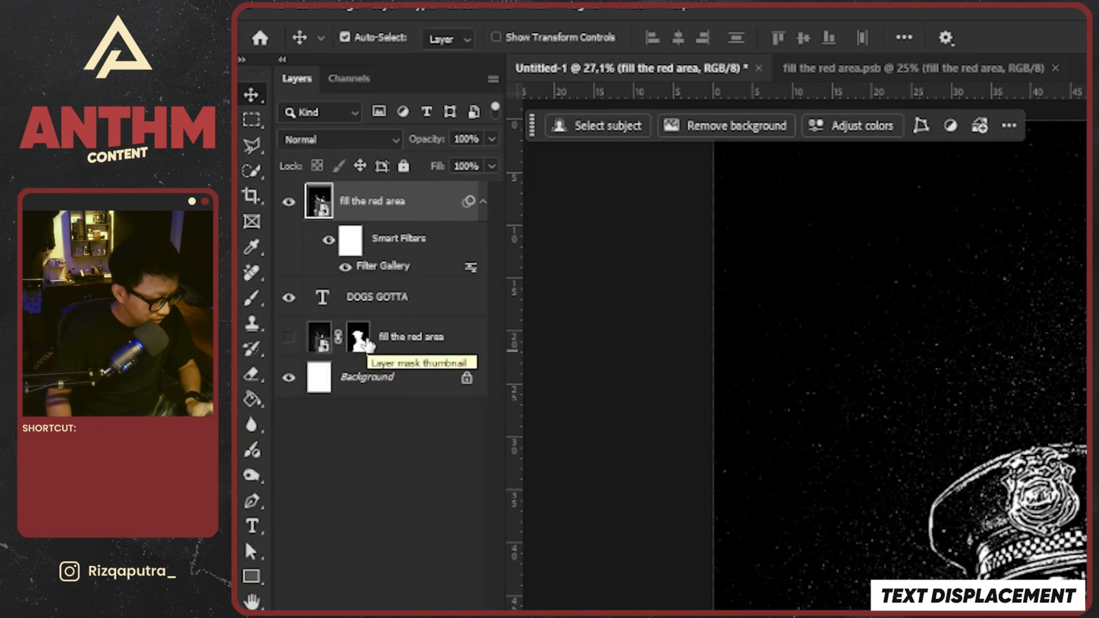
pyautogui.press('alt')
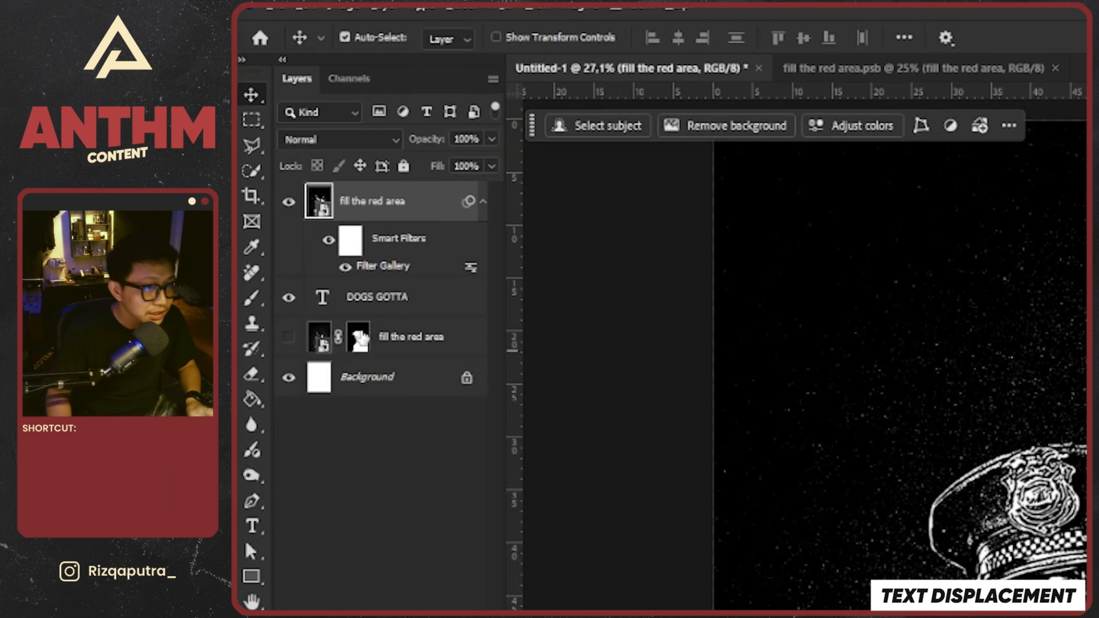
pyautogui.moveTo(362, 340); pyautogui.dragTo(375, 200)
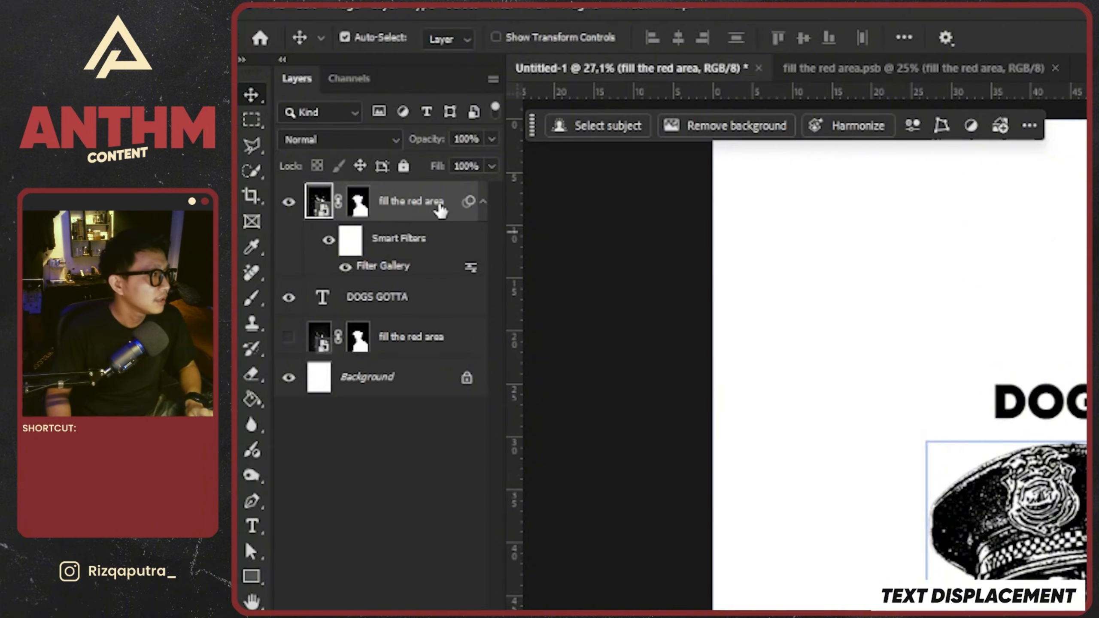
# Duplicate the masked stamp-filtered layer below the DOGS GOTTA text and delete the duplicate's layer mask
pyautogui.press('alt')
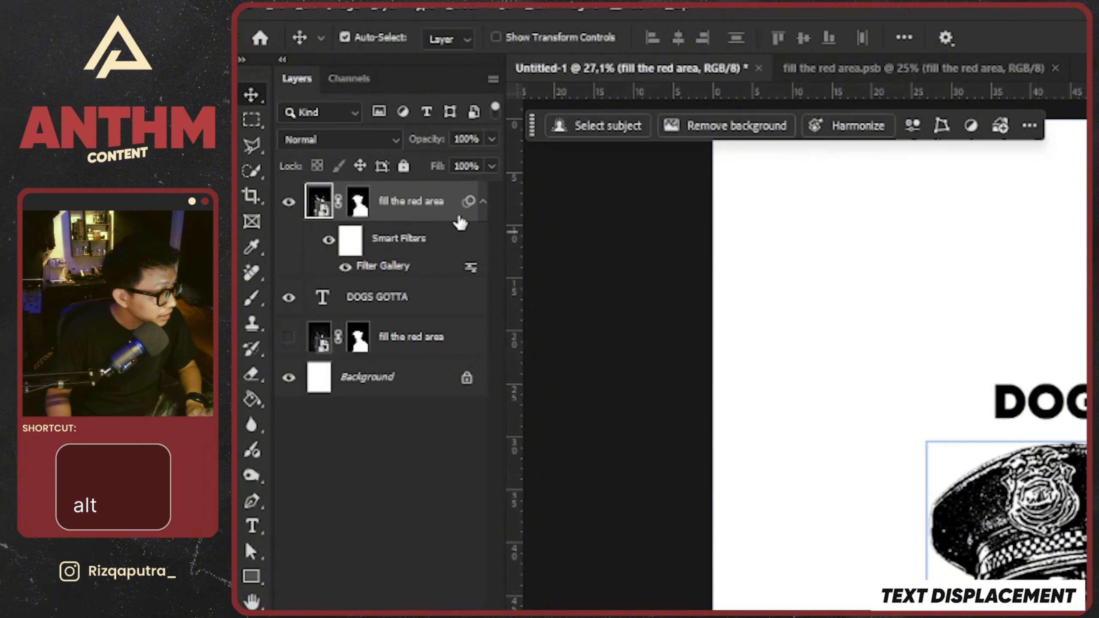
pyautogui.moveTo(455, 208); pyautogui.dragTo(461, 309)
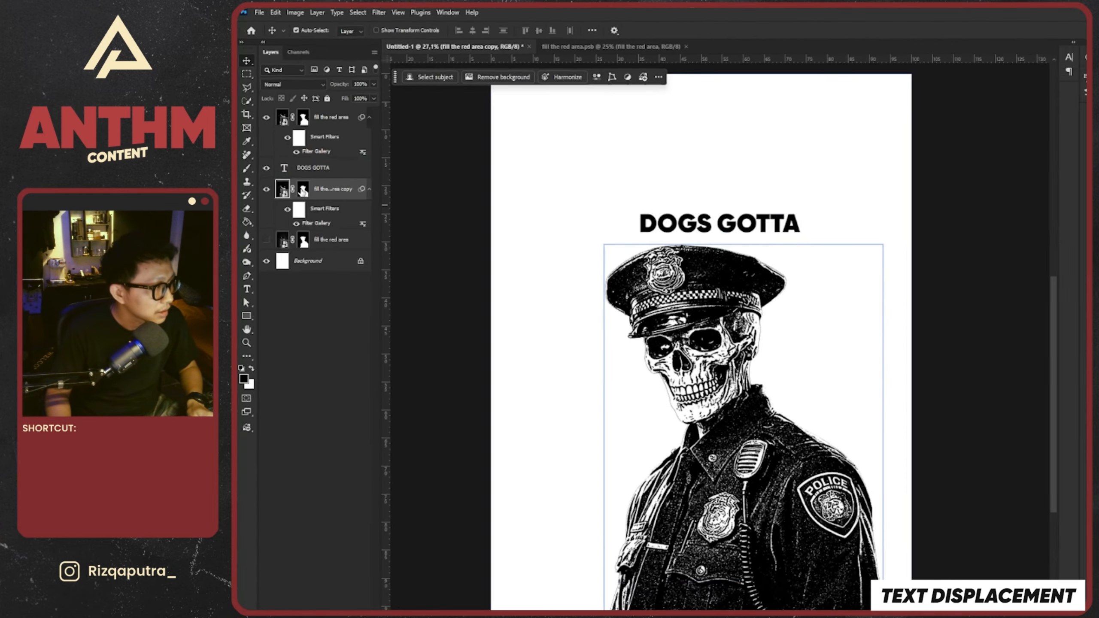
pyautogui.press('Delete')
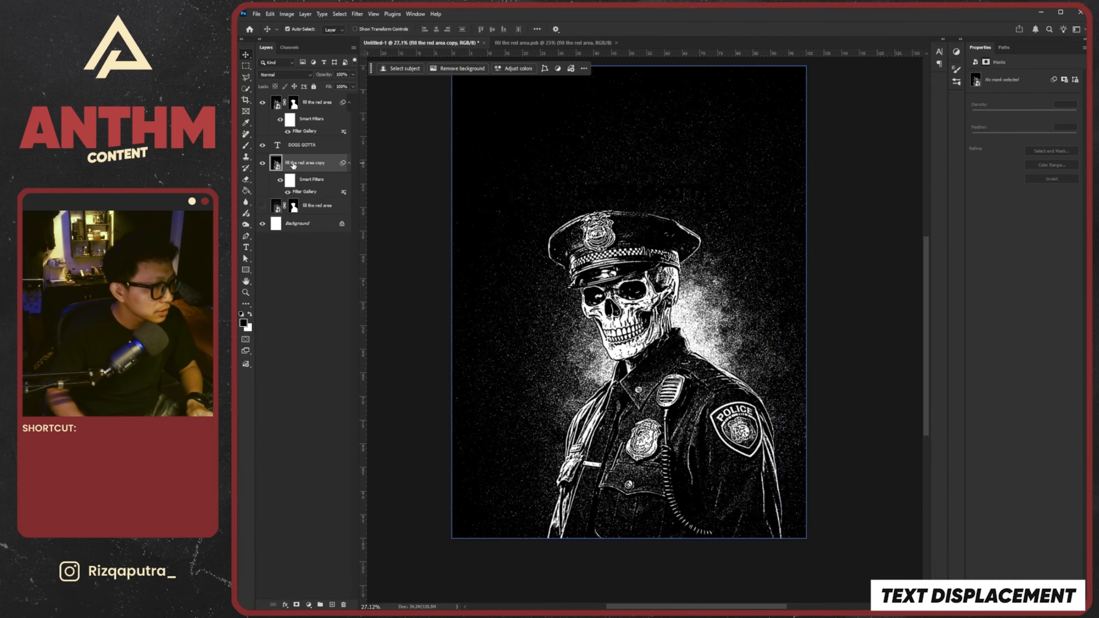
# Set the DOGS GOTTA text color to white (RGB 255, 255, 255)
pyautogui.scroll(-4, 614, 230)
pyautogui.scroll(5, 630, 222)
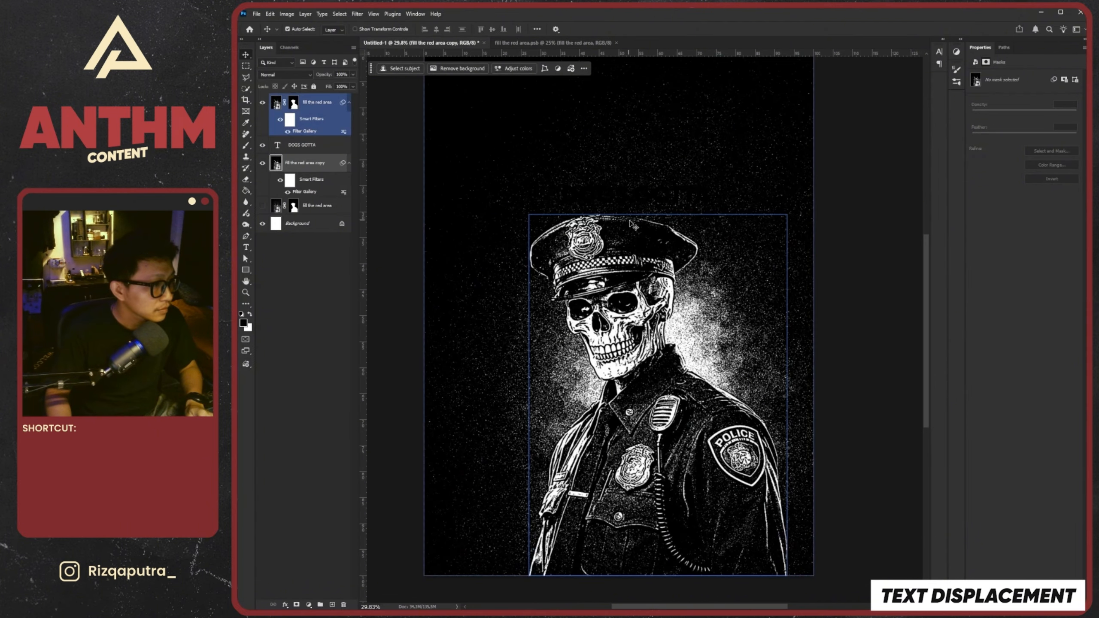
pyautogui.click(302, 149)
pyautogui.click(1047, 143)
pyautogui.click(880, 257)
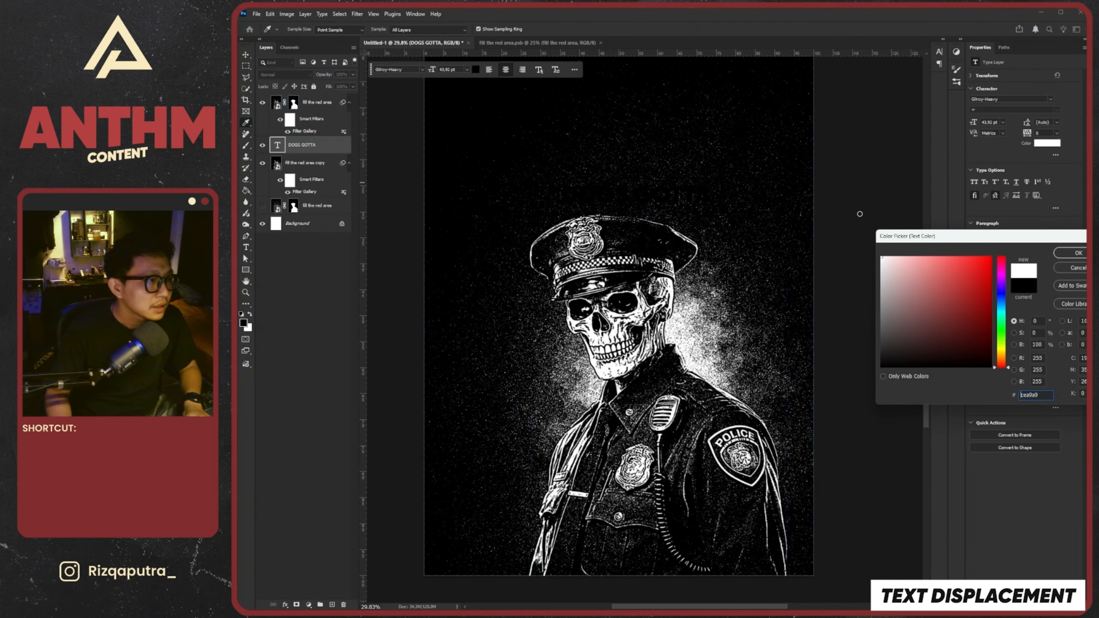
pyautogui.click(1077, 253)
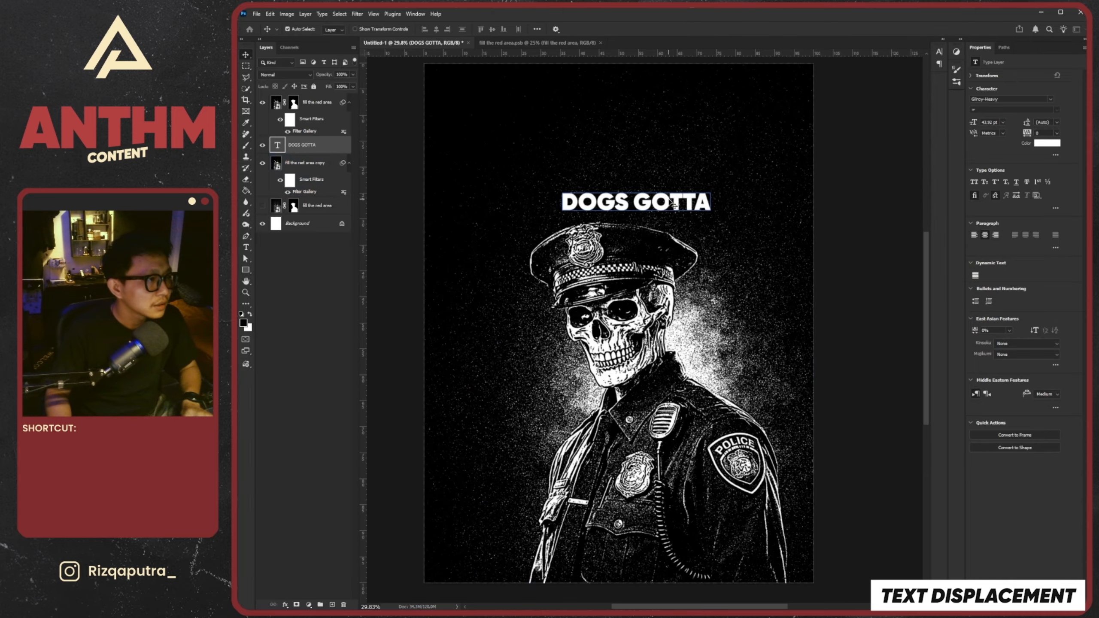
# Scale the DOGS GOTTA text up to about 229% so it nearly spans the poster behind the hat
pyautogui.hotkey('ctrl', 't')
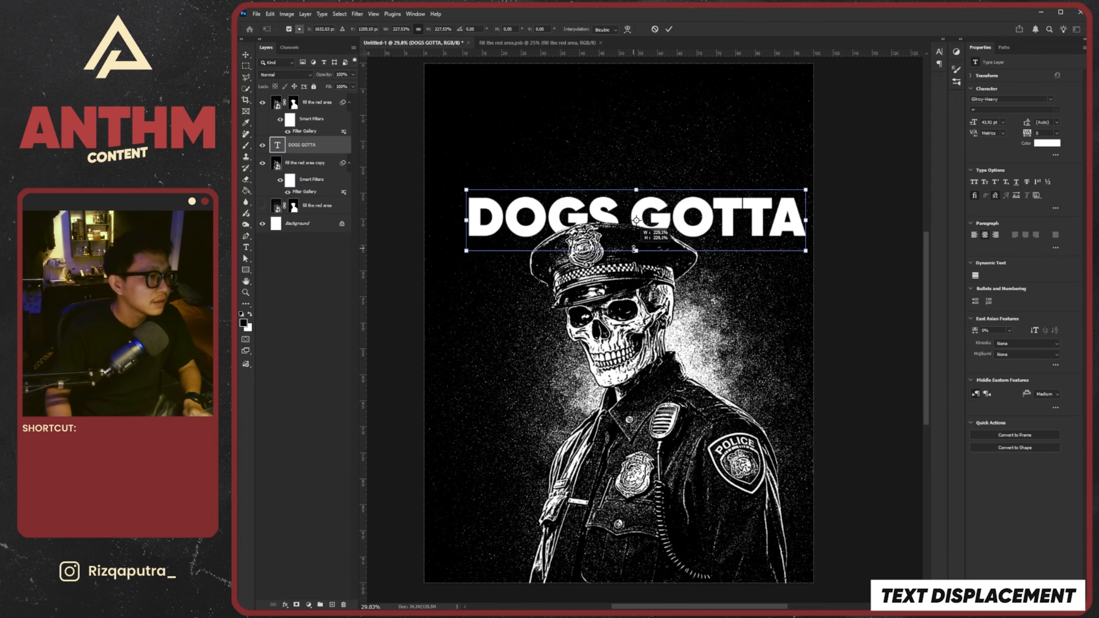
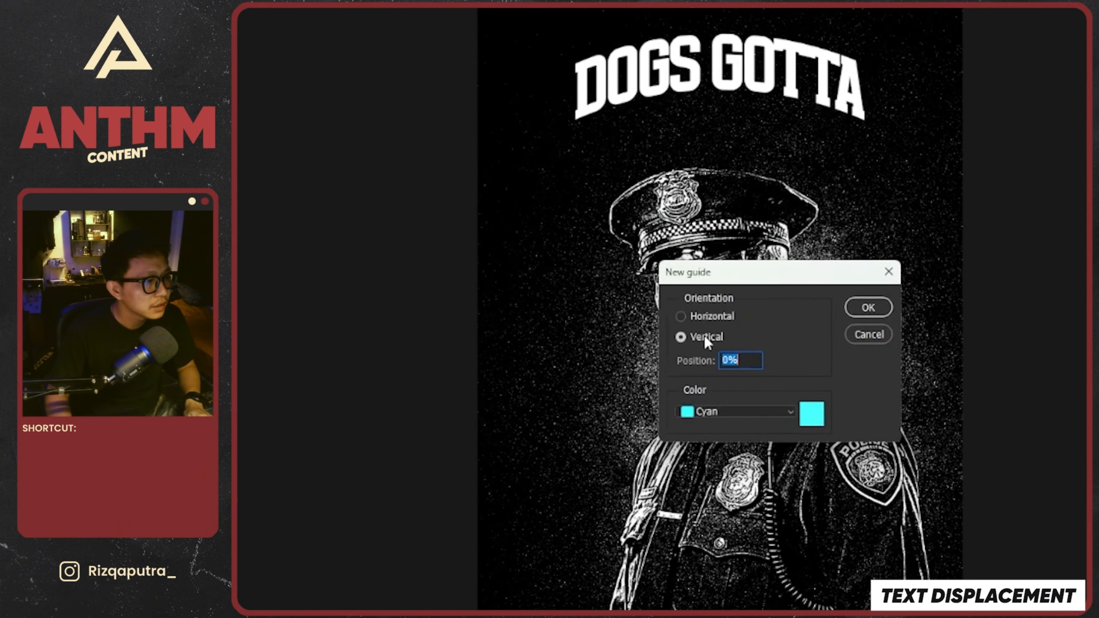
# Add a vertical guide at 50% of the canvas width
pyautogui.click(756, 363)
pyautogui.write('5')
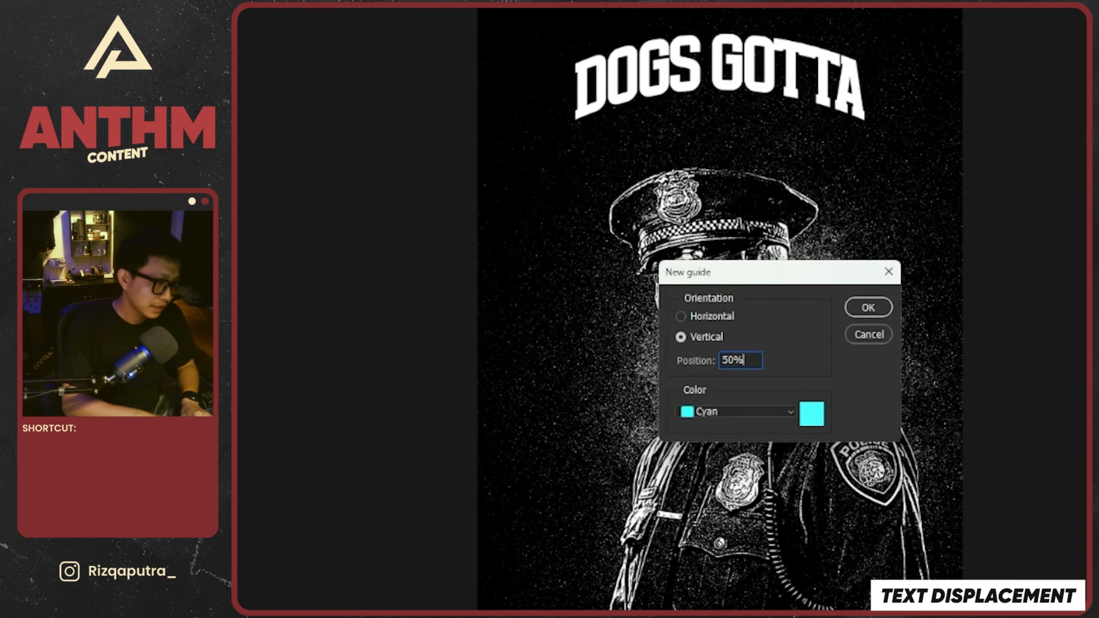
pyautogui.write('0%')
pyautogui.press('Return')
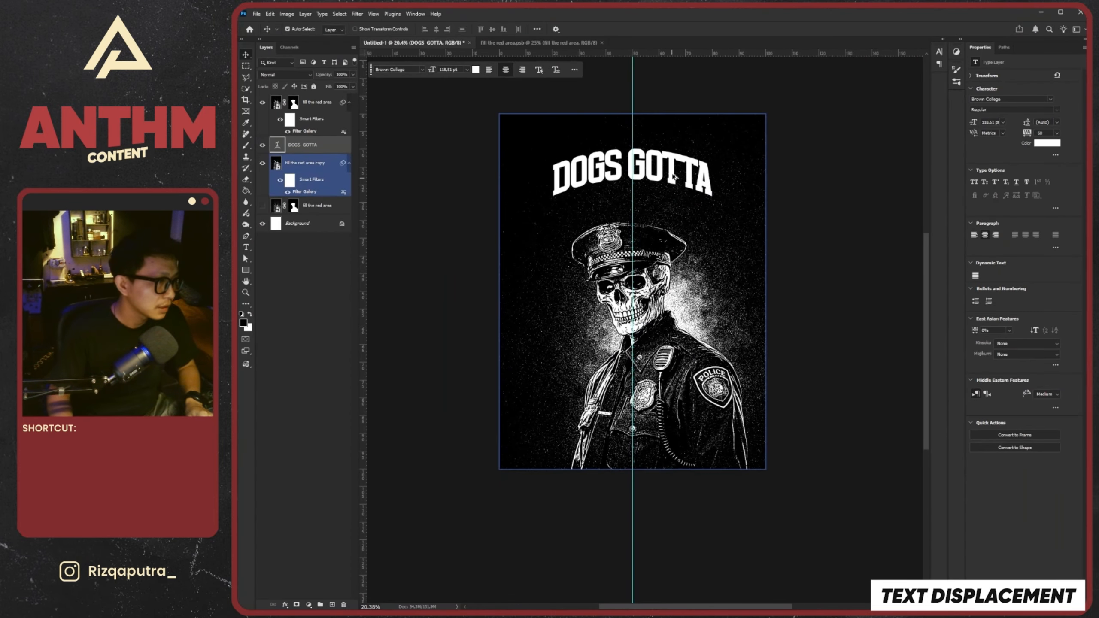
# Duplicate the DOGS GOTTA text directly below the original and change the copy's wording to BITED
pyautogui.click(673, 177)
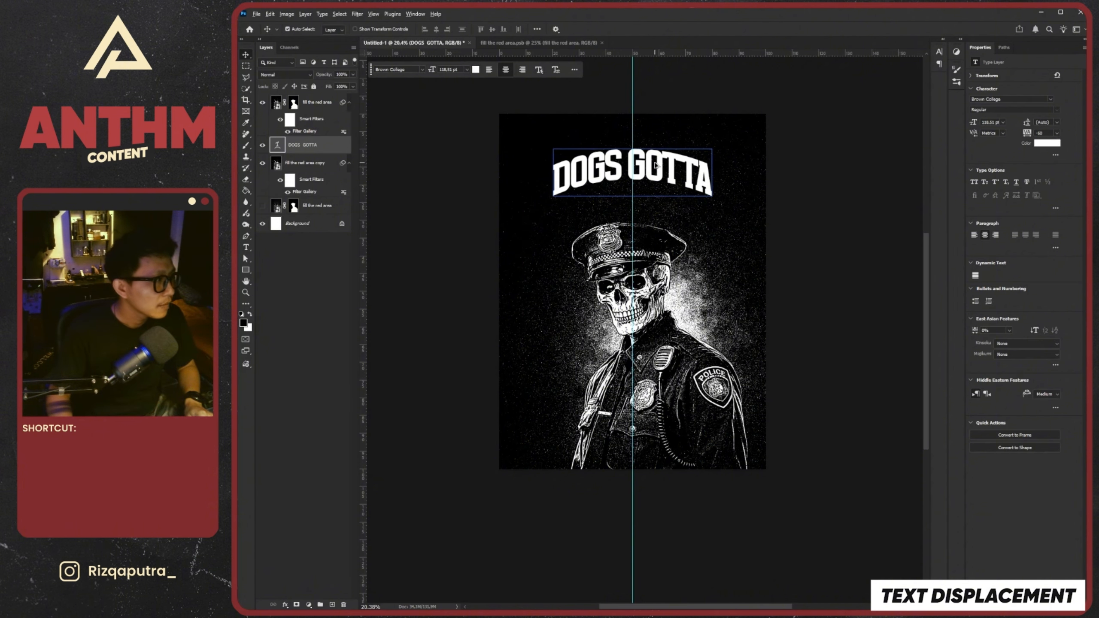
pyautogui.keyDown('alt'); pyautogui.moveTo(656, 164); pyautogui.dragTo(655, 212); pyautogui.keyUp('alt')
pyautogui.doubleClick(655, 211)
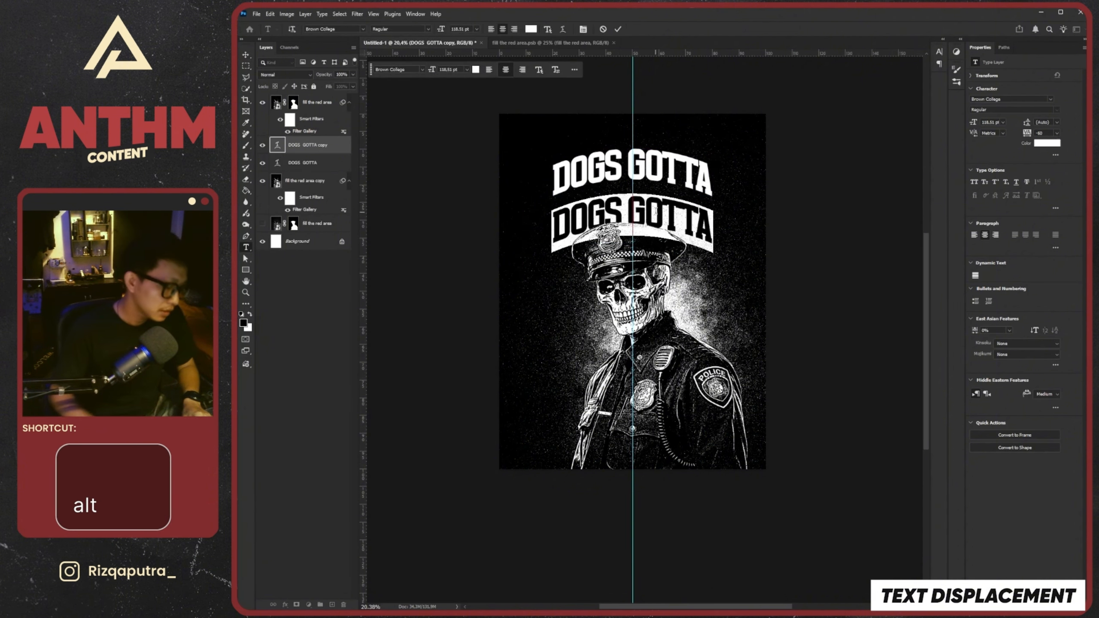
pyautogui.write('BITED')
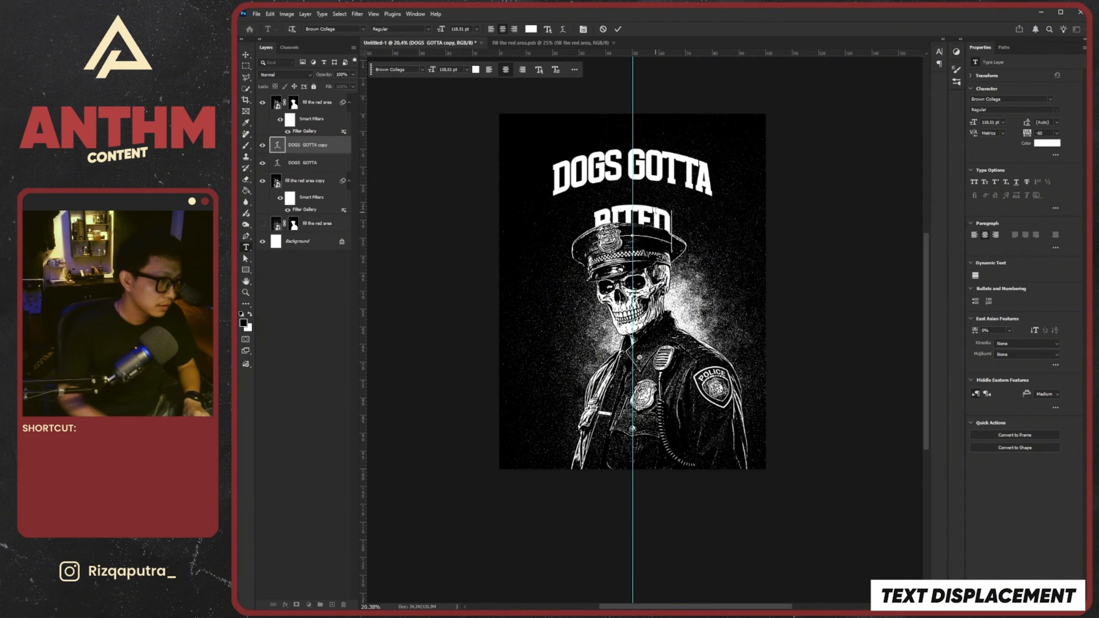
pyautogui.click(618, 29)
# Scale the BITED text up around its center until it matches the width of the DOGS GOTTA line
pyautogui.hotkey('ctrl', 't')
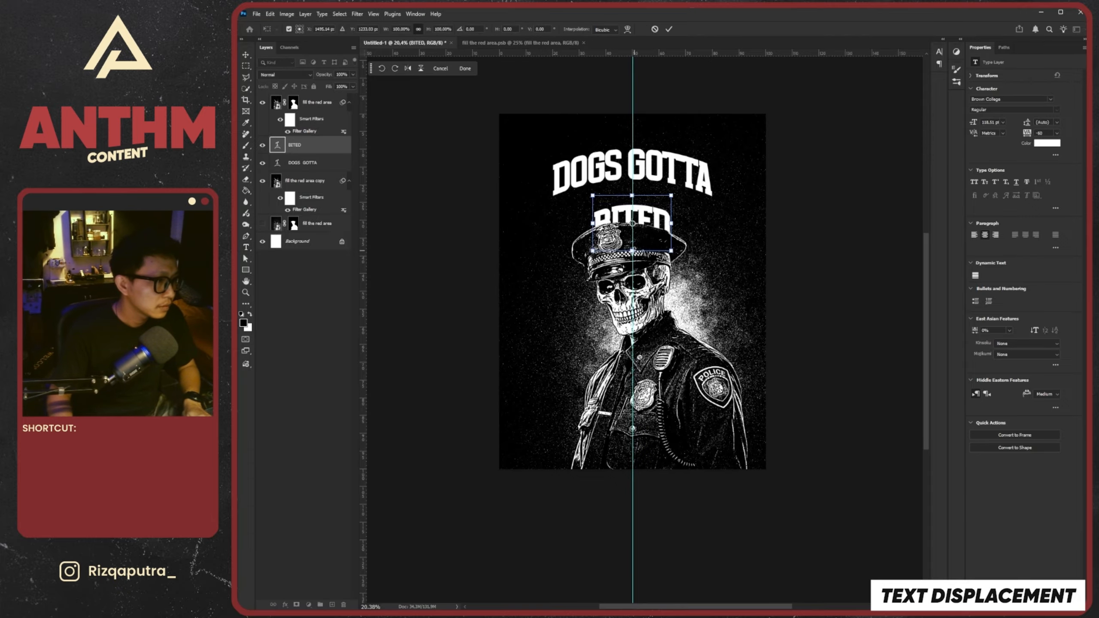
pyautogui.moveTo(633, 250)
pyautogui.mouseDown()
pyautogui.moveTo(635, 315)
pyautogui.moveTo(647, 250)
pyautogui.mouseUp()
pyautogui.click(668, 30)
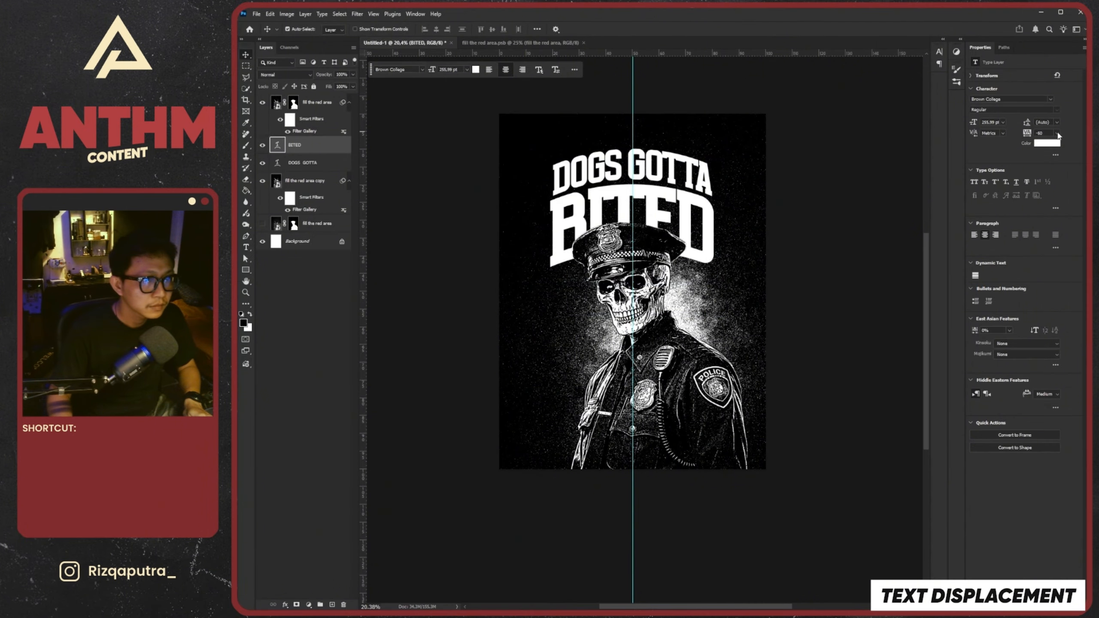
# Set the BITED text's tracking to -25
pyautogui.click(1058, 135)
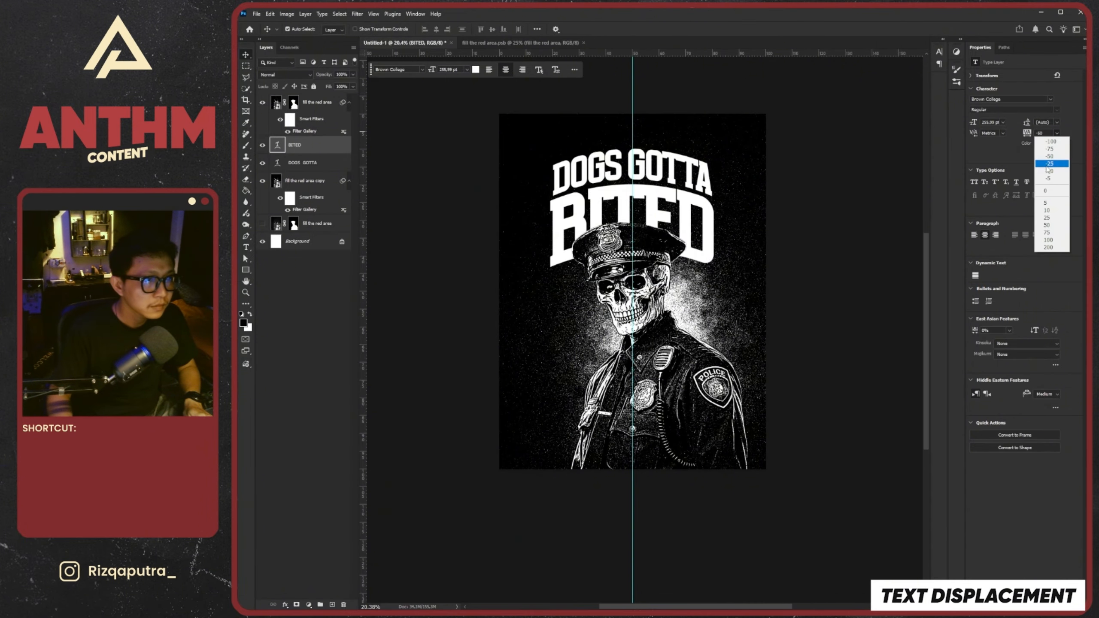
pyautogui.click(1047, 166)
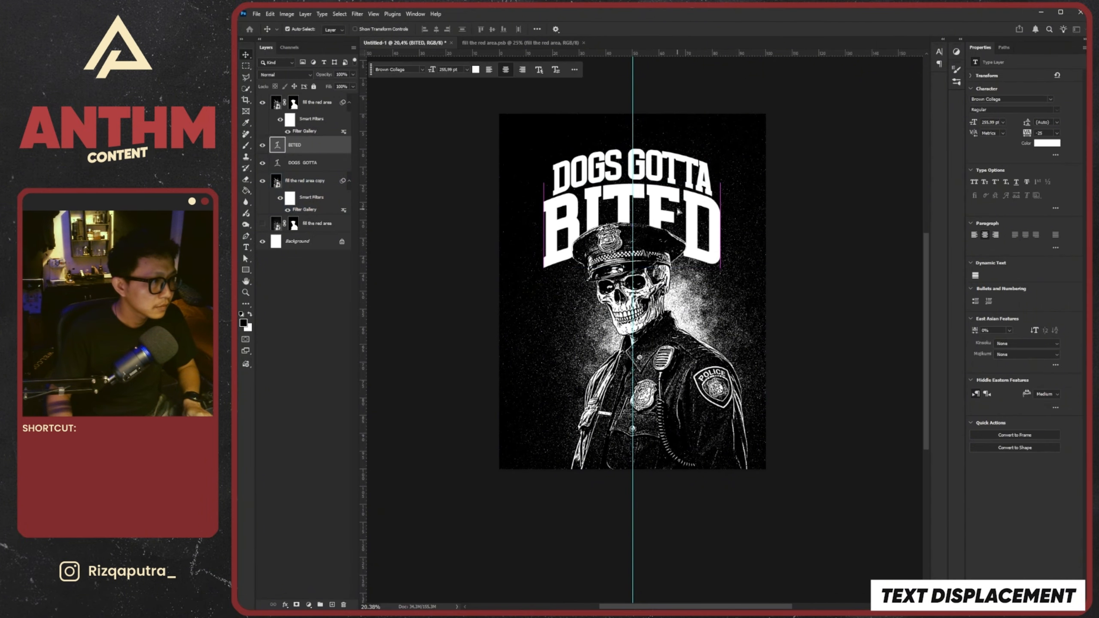
pyautogui.moveTo(677, 164); pyautogui.dragTo(677, 162)
pyautogui.scroll(-5, 689, 246)
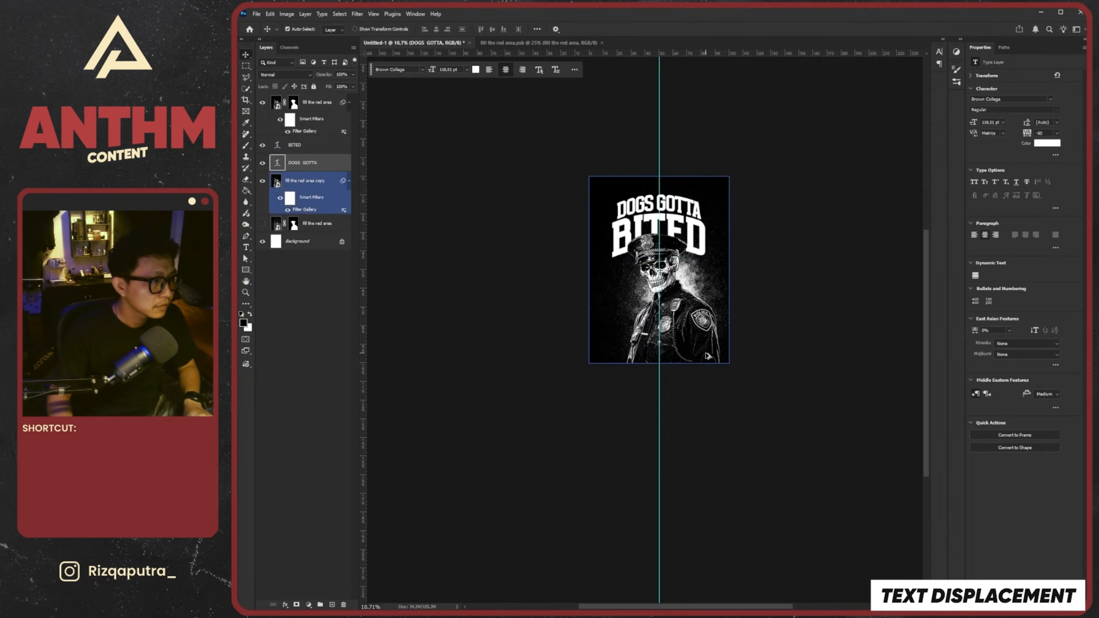
# Remove the vertical center guide from the canvas
pyautogui.scroll(8, 673, 254)
pyautogui.moveTo(643, 254); pyautogui.dragTo(362, 274)
pyautogui.scroll(-6, 675, 281)
pyautogui.scroll(5, 641, 229)
pyautogui.hotkey('ctrl', 'z')
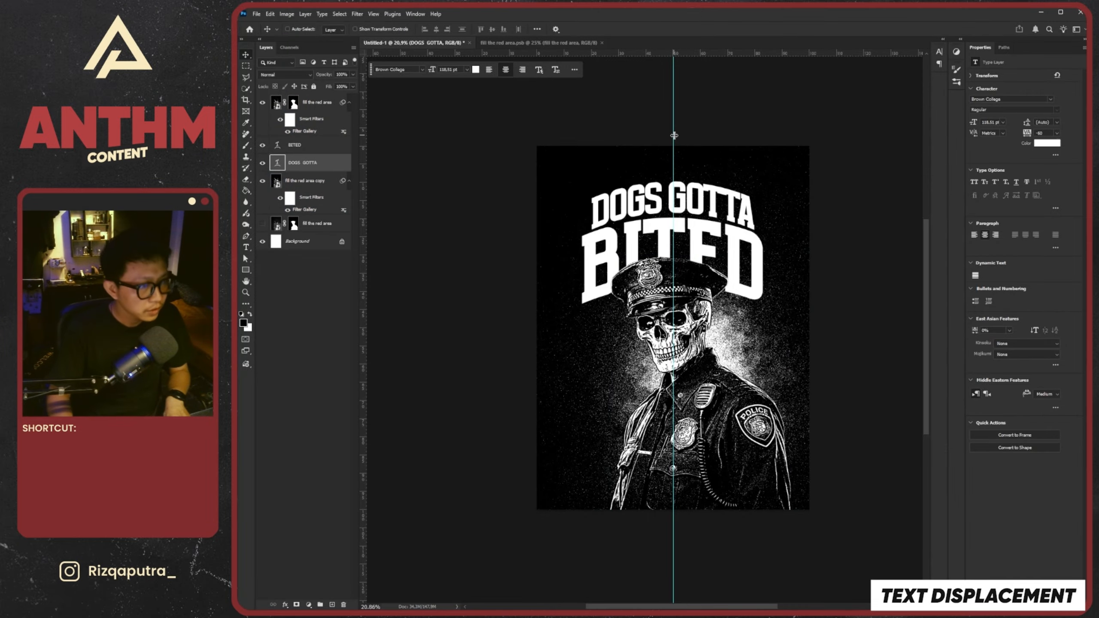
pyautogui.hotkey('ctrl', 'h')
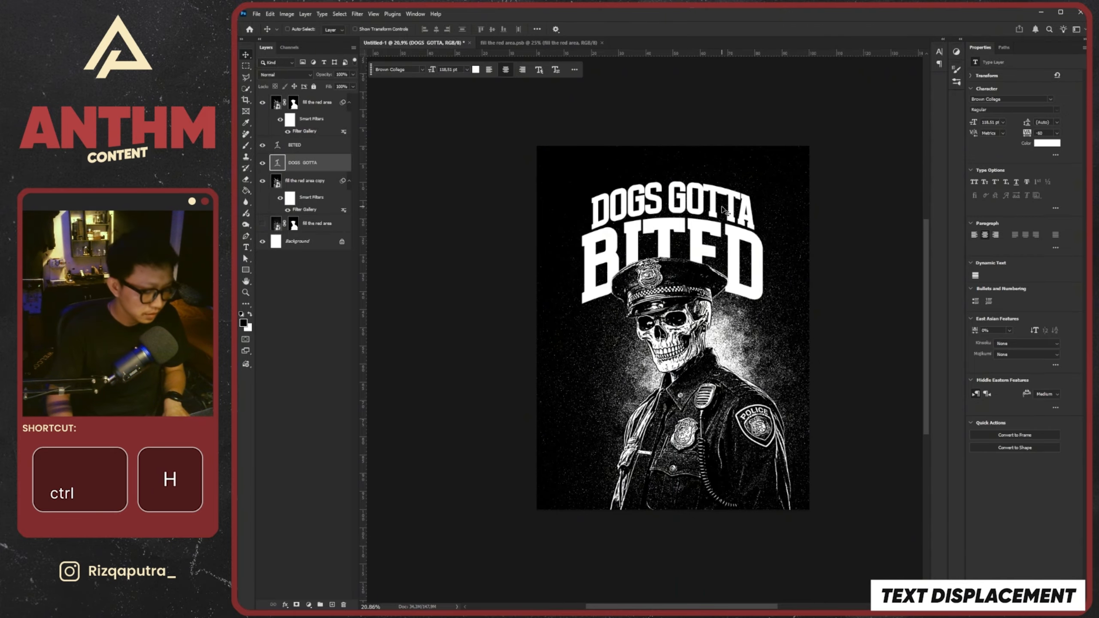
pyautogui.hotkey('ctrl', 'h')
pyautogui.moveTo(673, 160); pyautogui.dragTo(362, 178)
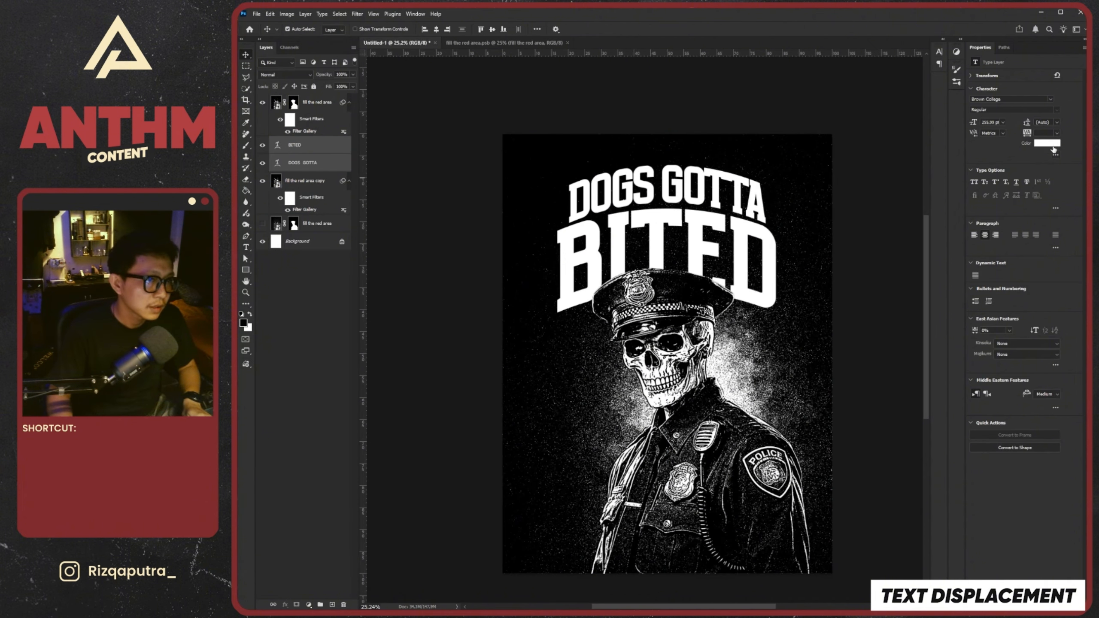
# Set the color of both the BITED and DOGS GOTTA text layers to dark red a02424
pyautogui.click(1050, 145)
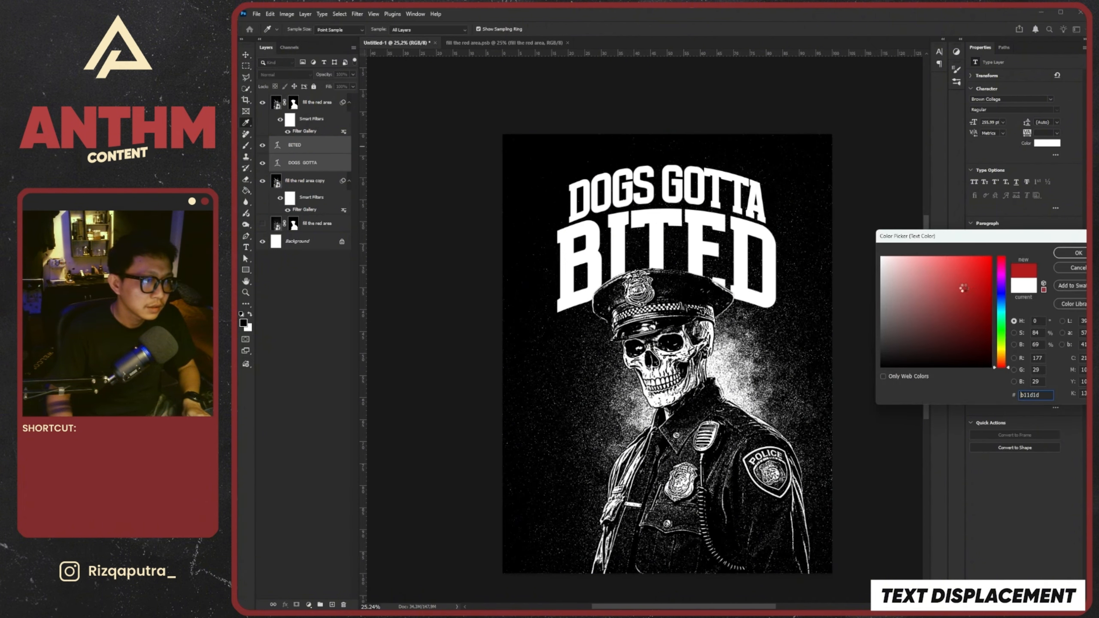
pyautogui.moveTo(963, 288); pyautogui.dragTo(953, 293)
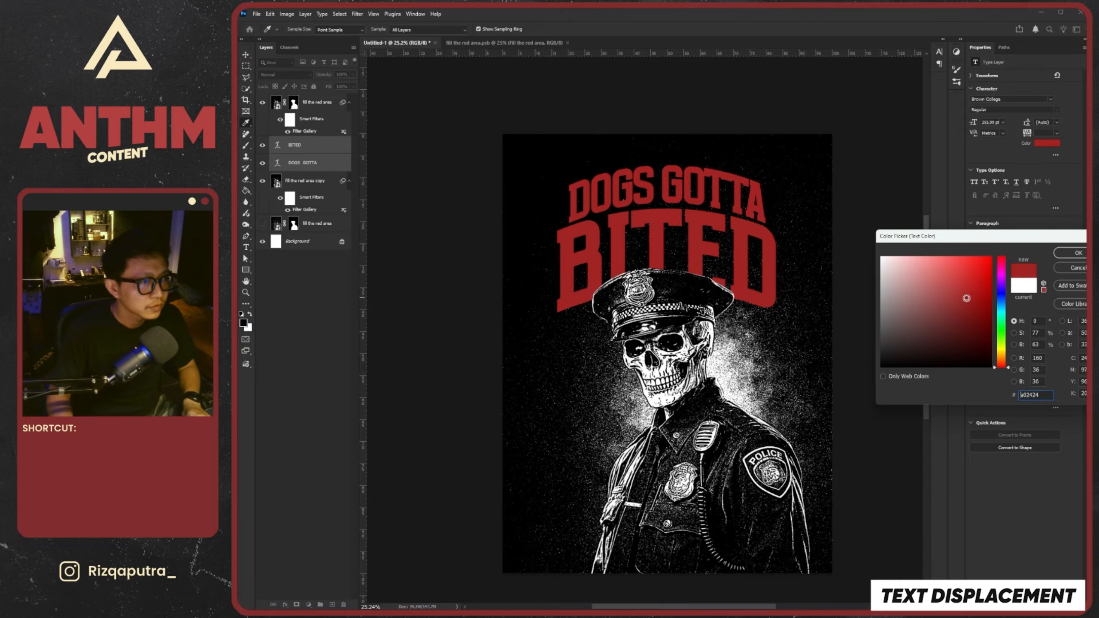
pyautogui.click(1074, 254)
pyautogui.scroll(-5, 688, 263)
pyautogui.scroll(5, 709, 276)
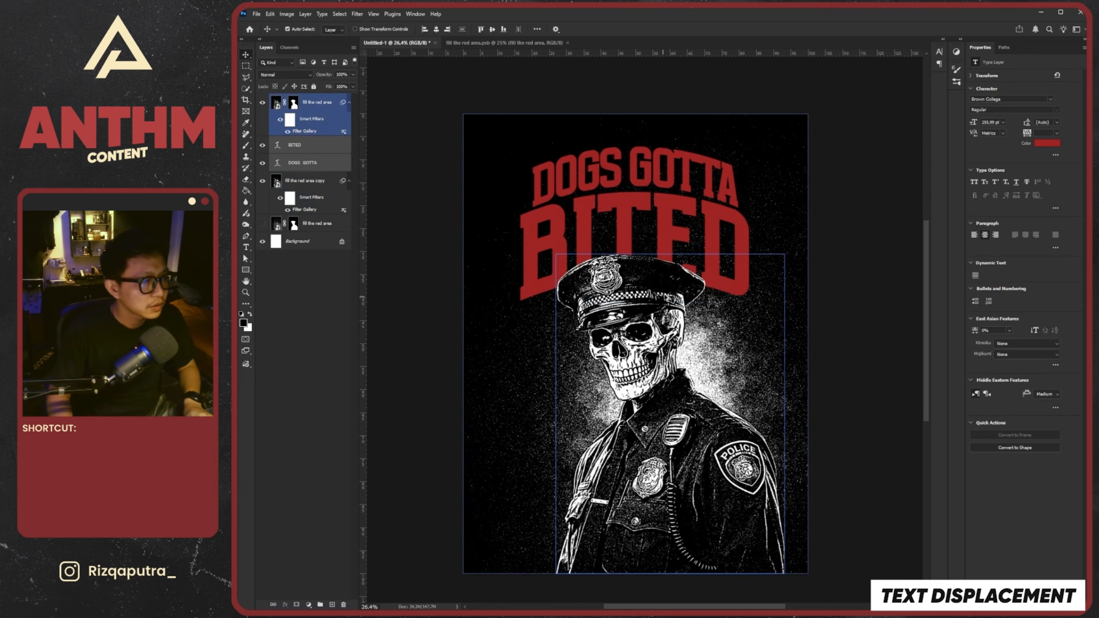
# Convert the BITED and DOGS GOTTA text layers together into one smart object
pyautogui.scroll(-4, 640, 251)
pyautogui.scroll(4, 636, 248)
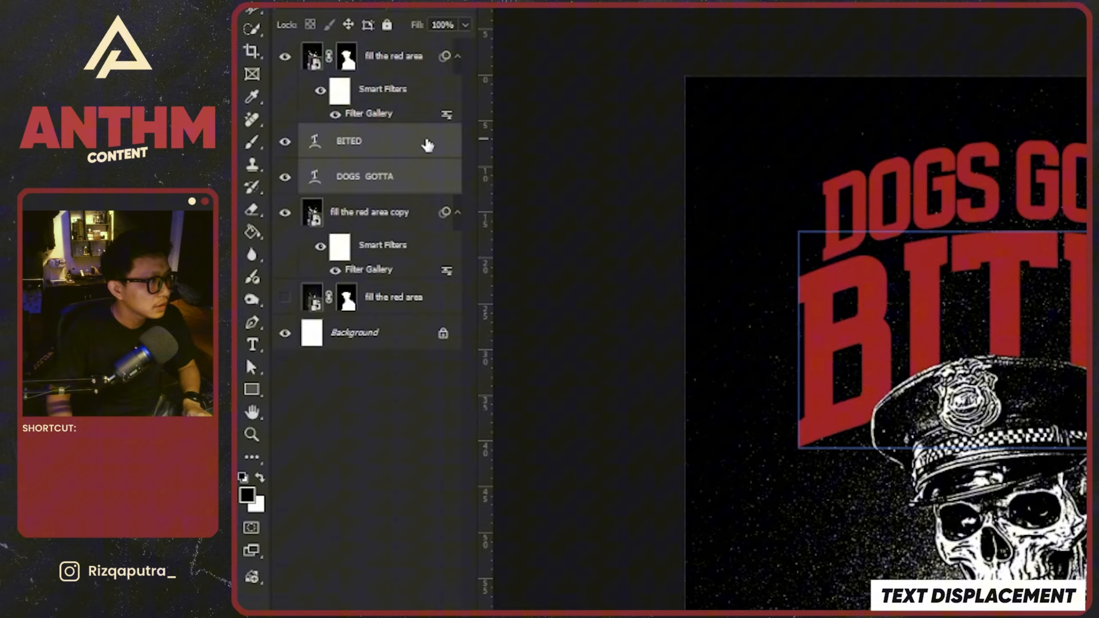
pyautogui.rightClick(332, 144)
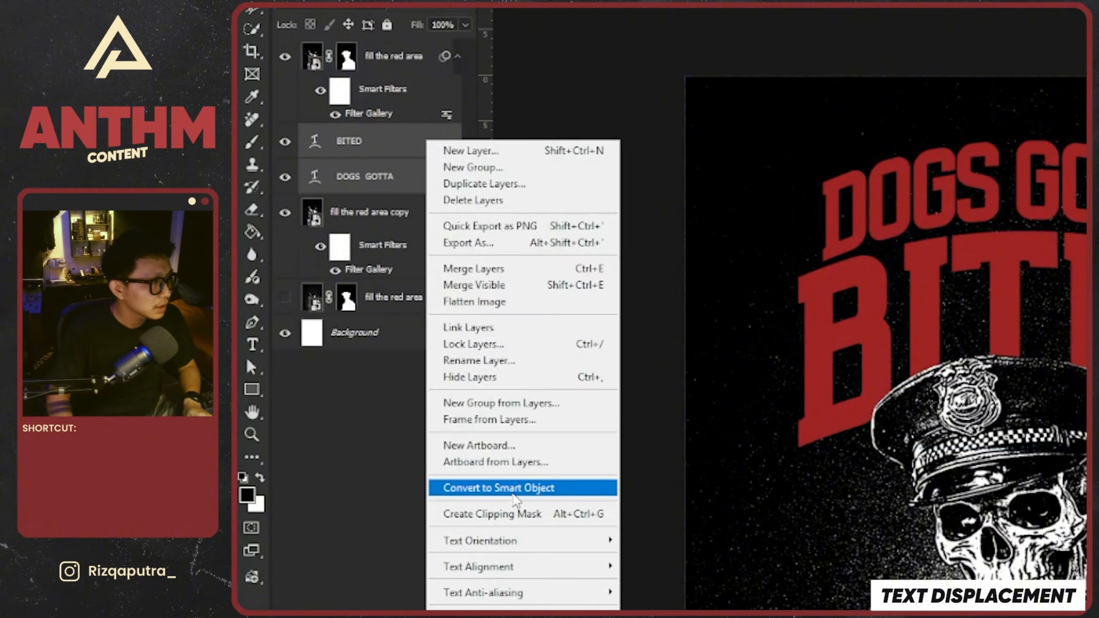
pyautogui.click(512, 494)
# Examine the red lettering's edges up close against the grainy background and the officer's hat
pyautogui.scroll(-4, 865, 271)
pyautogui.scroll(4, 812, 210)
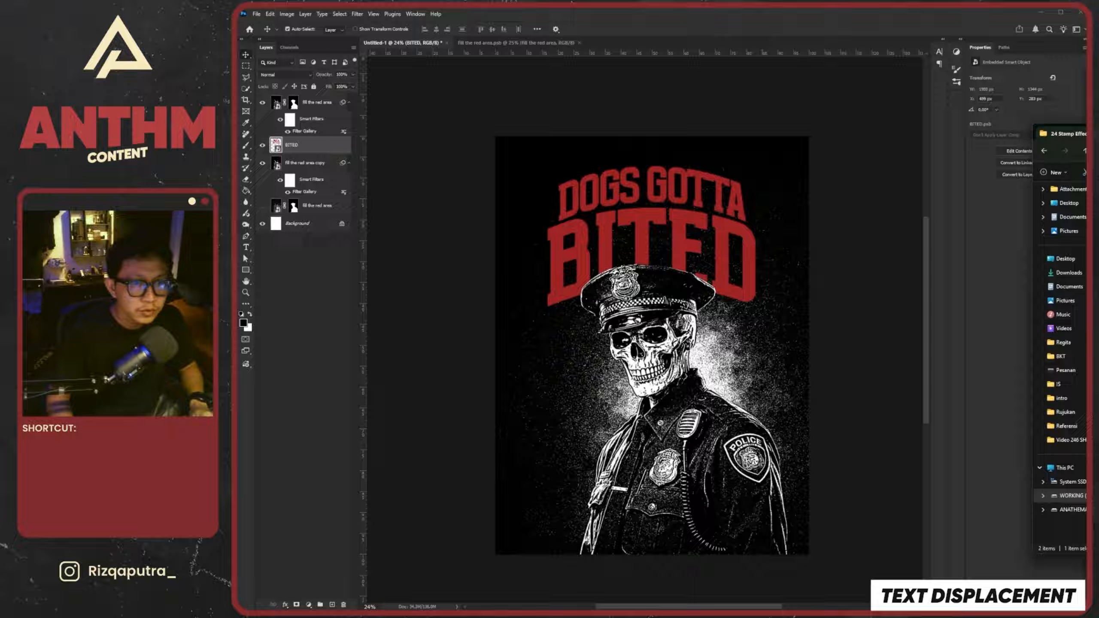
pyautogui.press('super+Down')
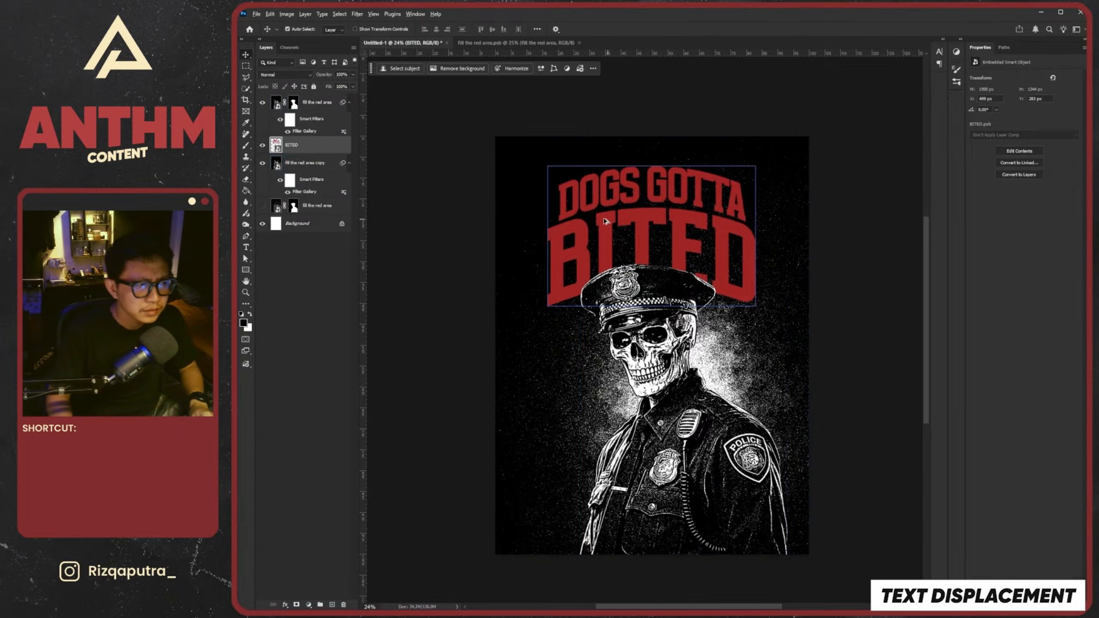
pyautogui.scroll(8, 667, 253)
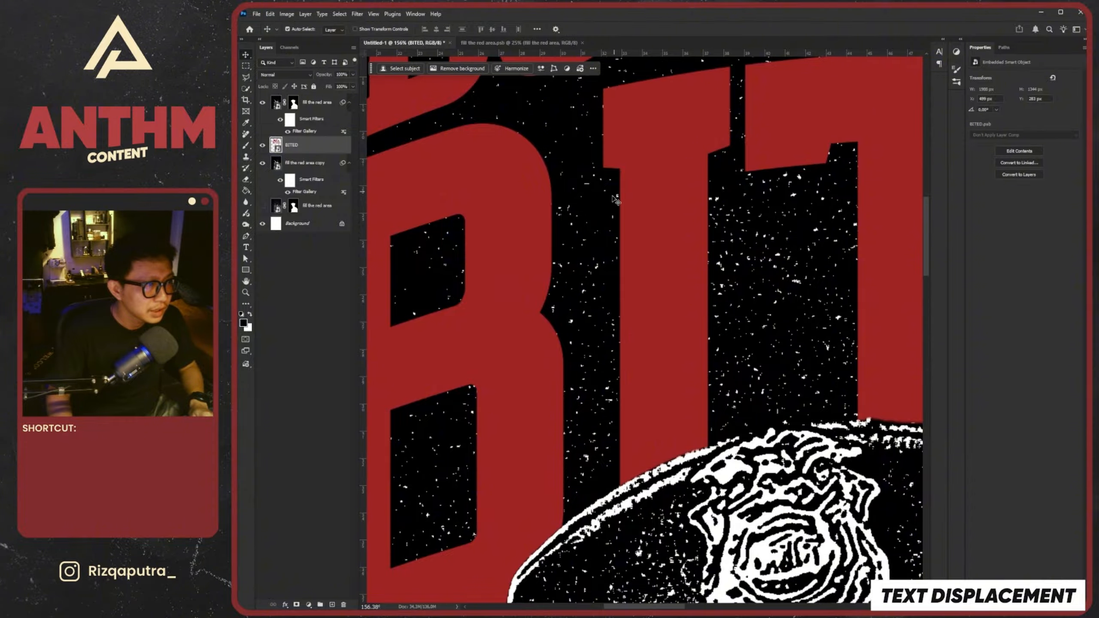
pyautogui.scroll(4, 616, 200)
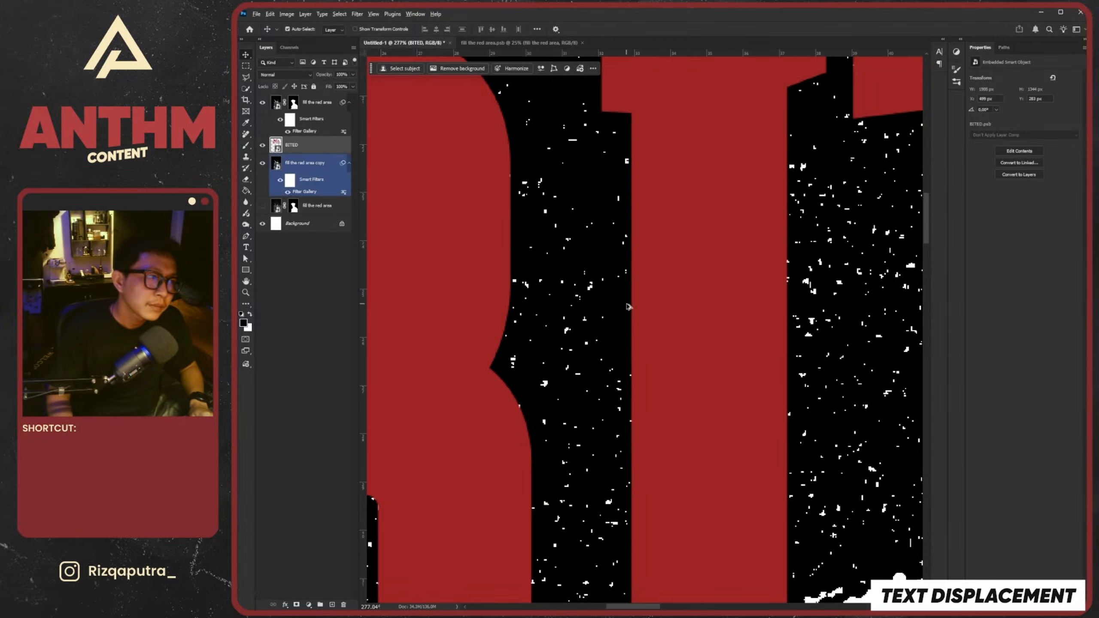
pyautogui.scroll(-1, 627, 303)
pyautogui.scroll(-10, 640, 416)
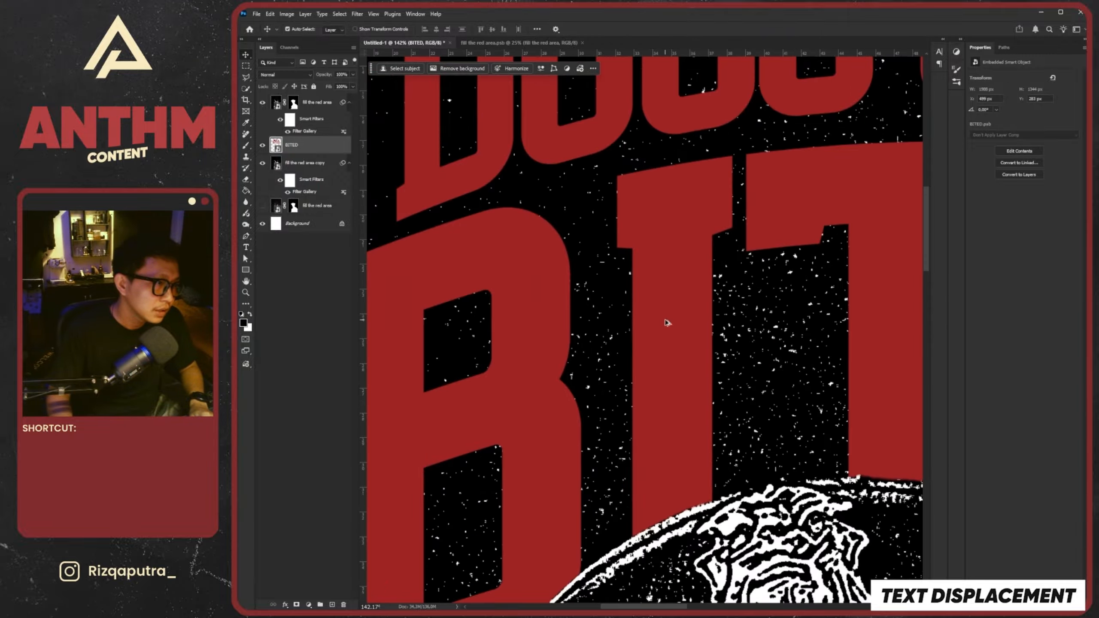
pyautogui.scroll(1, 699, 324)
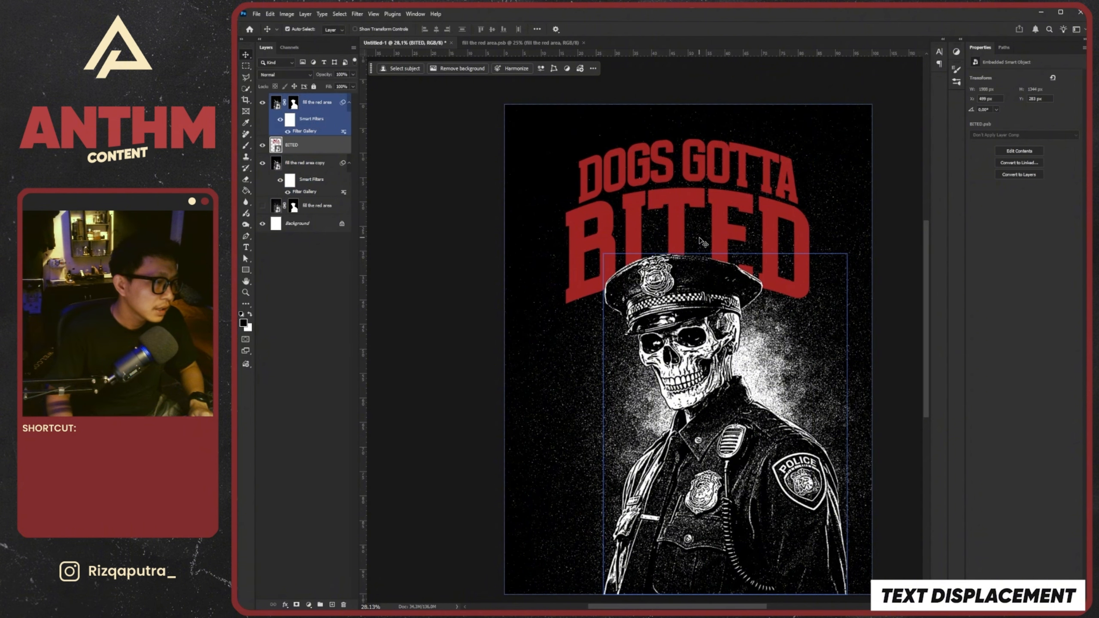
pyautogui.click(701, 242)
pyautogui.scroll(-1, 702, 241)
pyautogui.scroll(1, 709, 265)
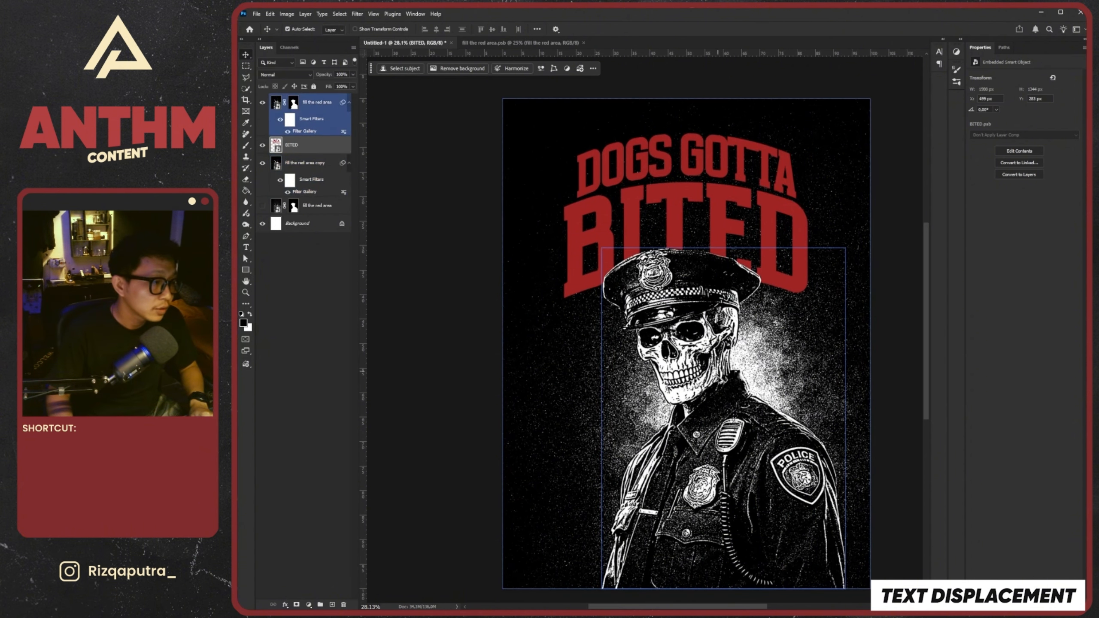
# Place the Vintage Dust Texture 2 image from File Explorer and scale it to about 103% so it covers the poster
pyautogui.hotkey('alt', 'Tab')
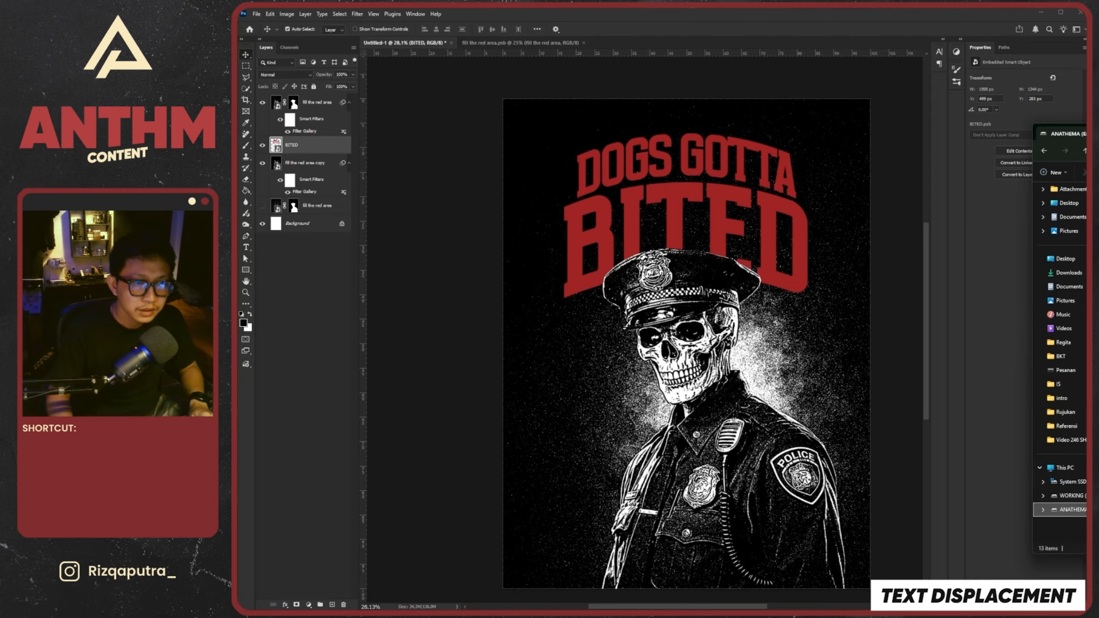
pyautogui.moveTo(1084, 281); pyautogui.dragTo(658, 292)
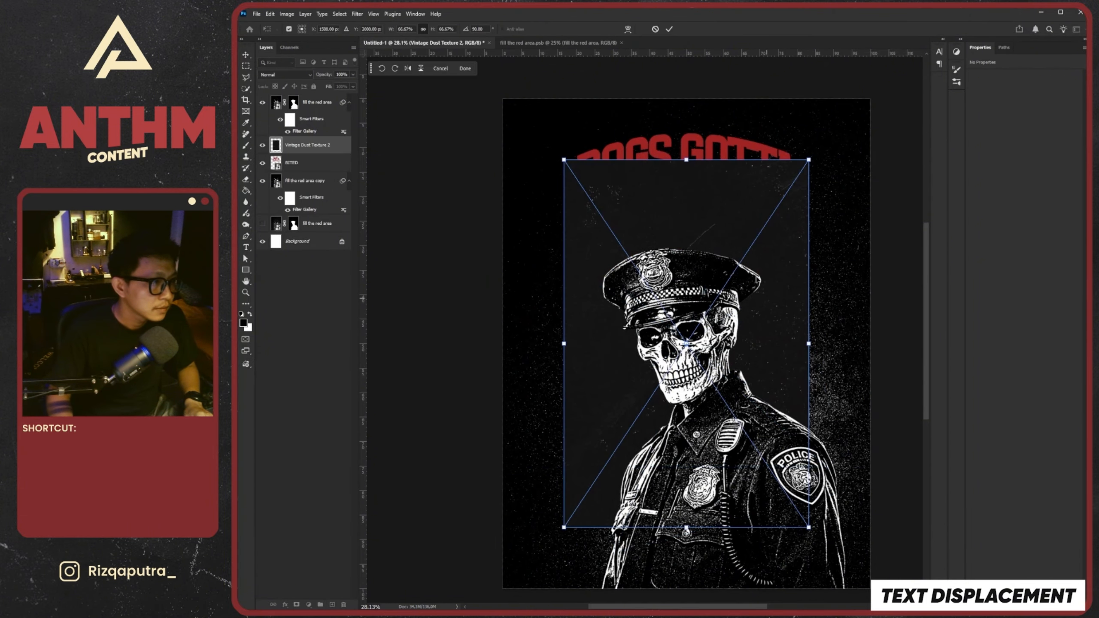
pyautogui.moveTo(684, 163); pyautogui.dragTo(683, 106)
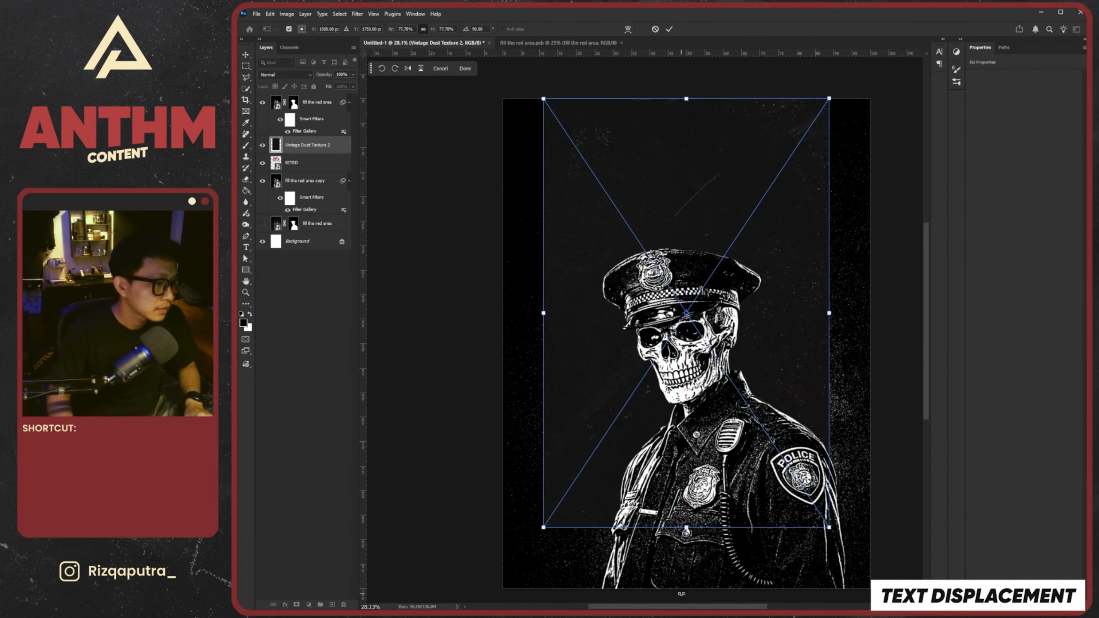
pyautogui.moveTo(686, 531); pyautogui.dragTo(686, 591)
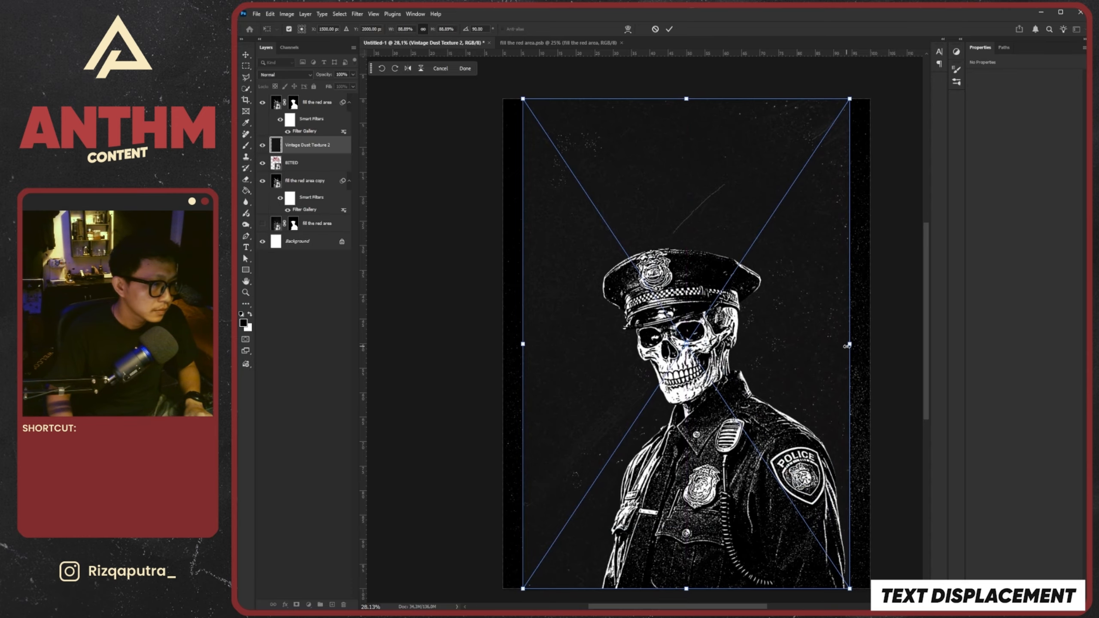
pyautogui.moveTo(847, 345); pyautogui.dragTo(870, 344)
pyautogui.moveTo(523, 344); pyautogui.dragTo(491, 346)
pyautogui.moveTo(724, 355); pyautogui.dragTo(730, 354)
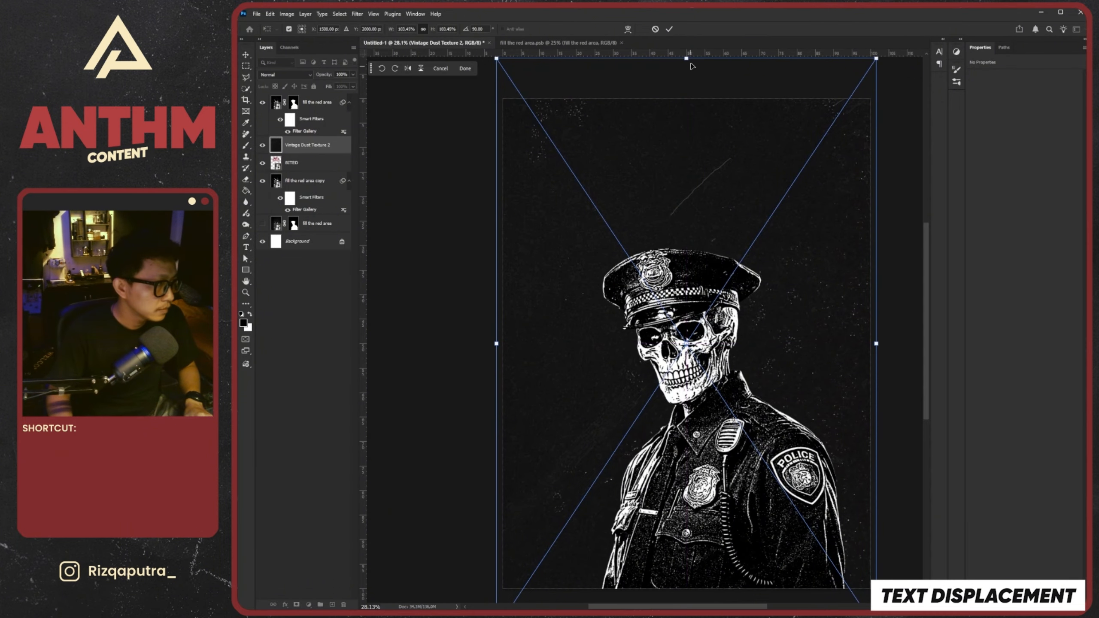
pyautogui.click(670, 30)
# Move the Vintage Dust Texture 2 layer to the top of the layer stack and set its blend mode to Screen
pyautogui.moveTo(318, 146); pyautogui.dragTo(320, 95)
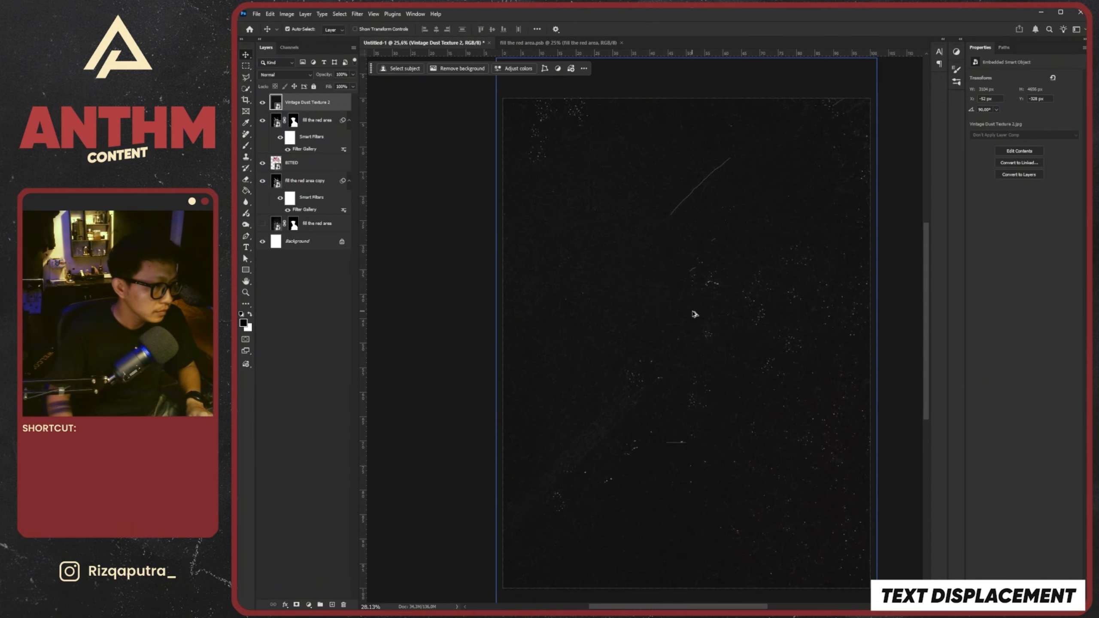
pyautogui.click(284, 74)
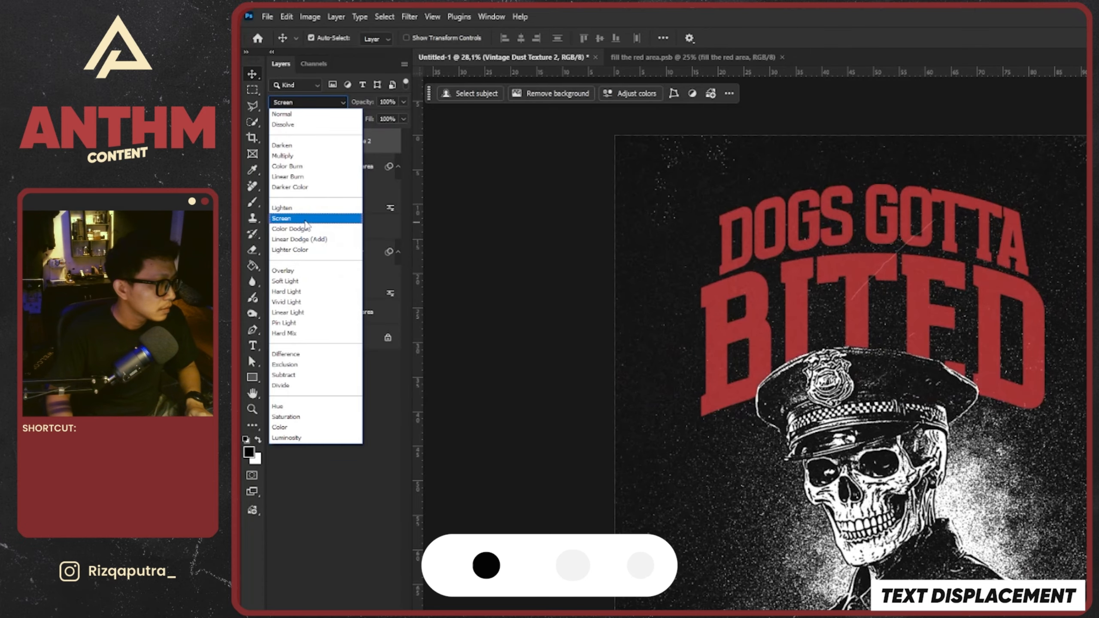
pyautogui.click(300, 218)
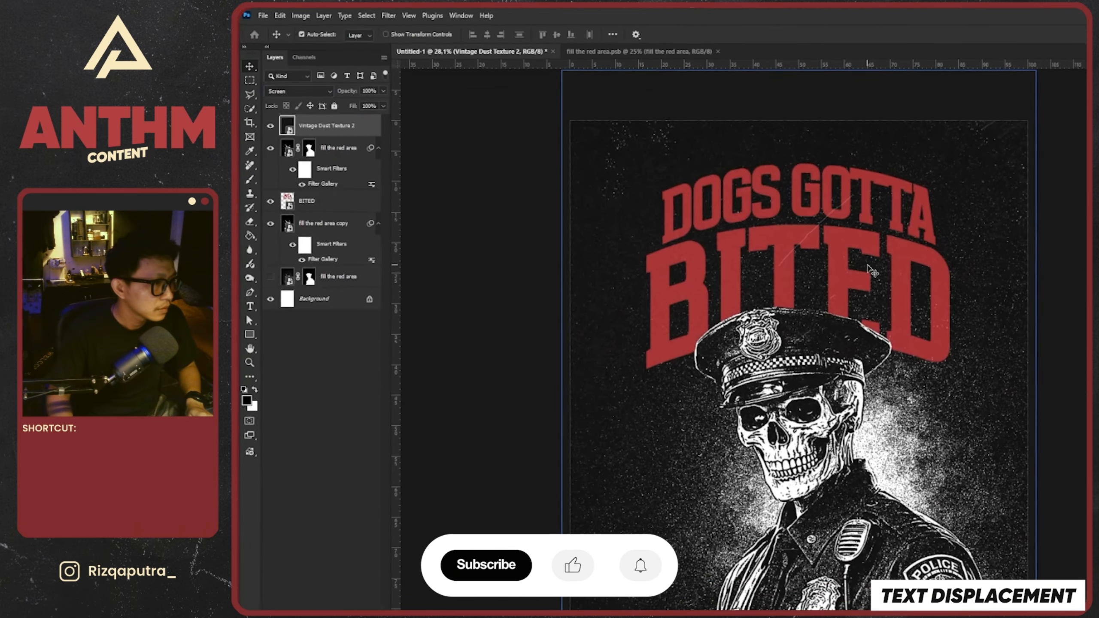
pyautogui.scroll(-4, 947, 347)
pyautogui.scroll(4, 771, 269)
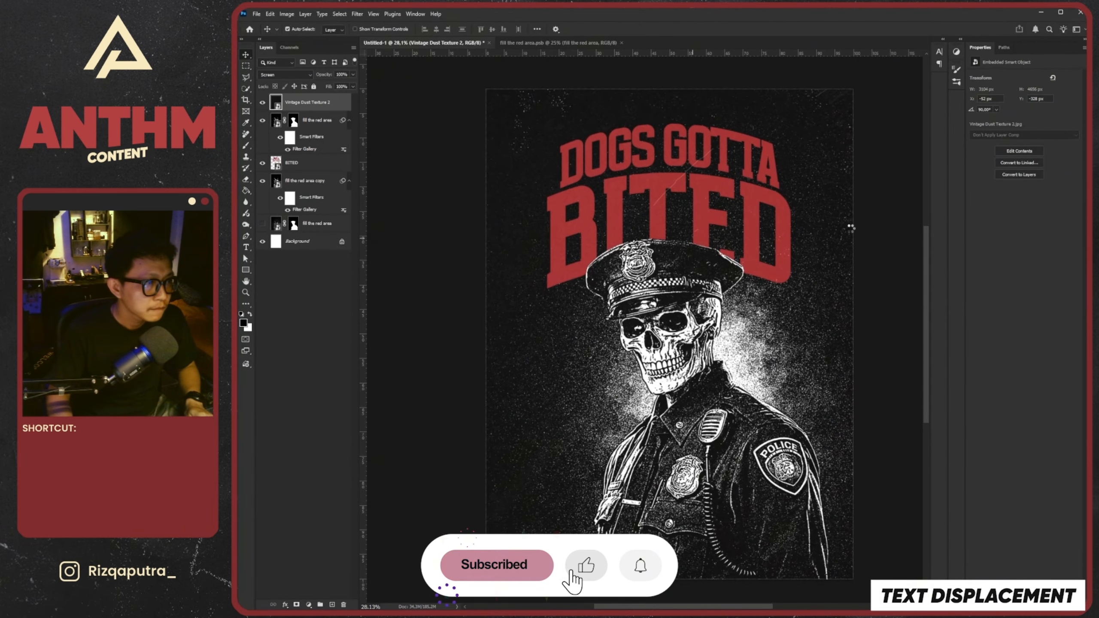
# Place the Cardboard_texture (7) image as the top layer and scale it to about 56% so it covers the poster
pyautogui.moveTo(861, 236); pyautogui.dragTo(597, 145)
pyautogui.moveTo(670, 150); pyautogui.dragTo(669, 85)
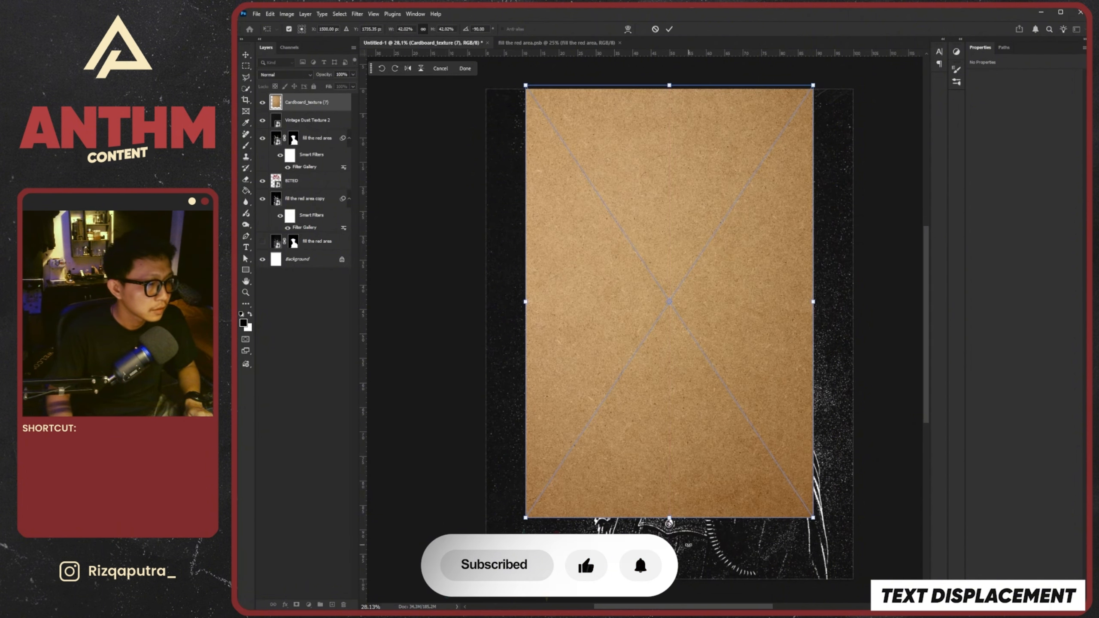
pyautogui.moveTo(670, 518); pyautogui.dragTo(677, 582)
pyautogui.moveTo(836, 336); pyautogui.dragTo(862, 336)
pyautogui.moveTo(503, 336); pyautogui.dragTo(479, 336)
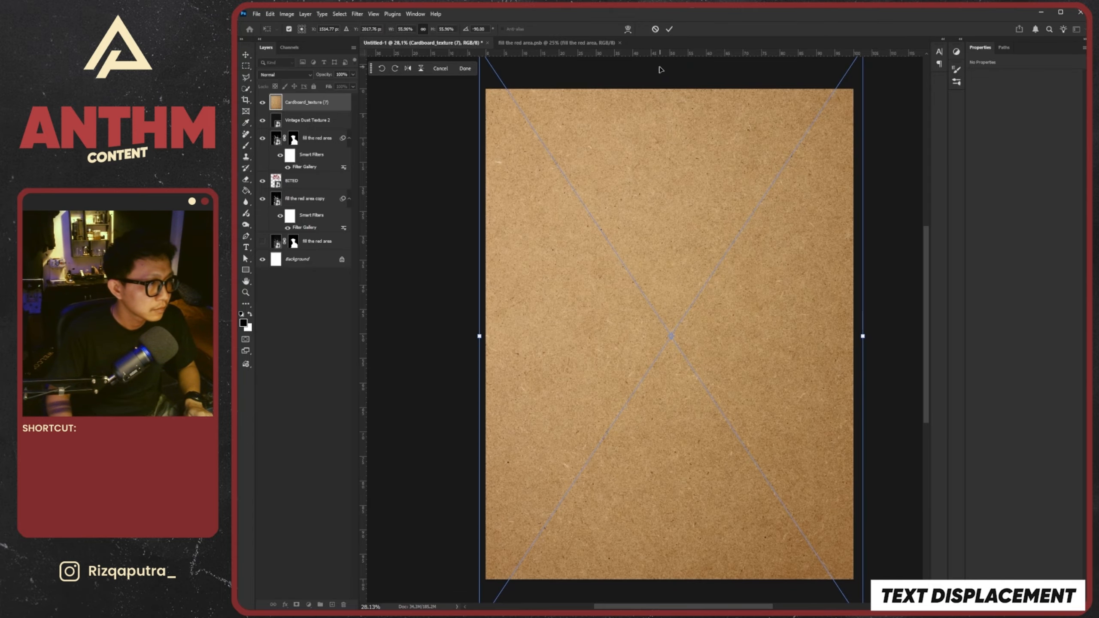
pyautogui.click(669, 29)
pyautogui.hotkey('ctrl', '0')
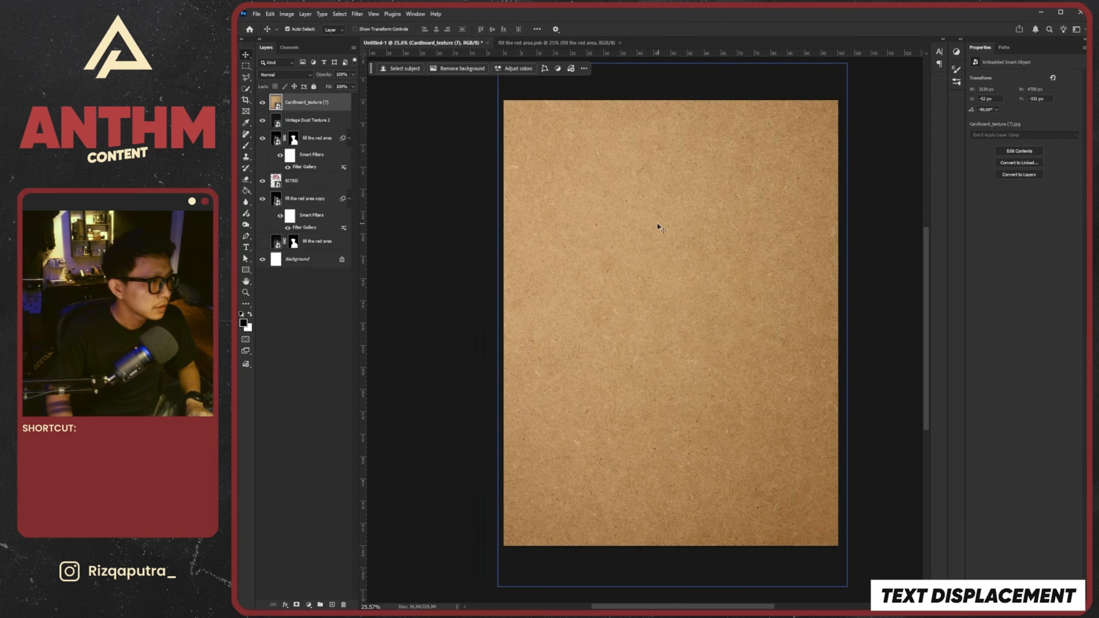
pyautogui.scroll(2, 703, 249)
pyautogui.scroll(-3, 733, 259)
pyautogui.scroll(2, 674, 273)
pyautogui.scroll(-1, 670, 276)
pyautogui.scroll(2, 708, 272)
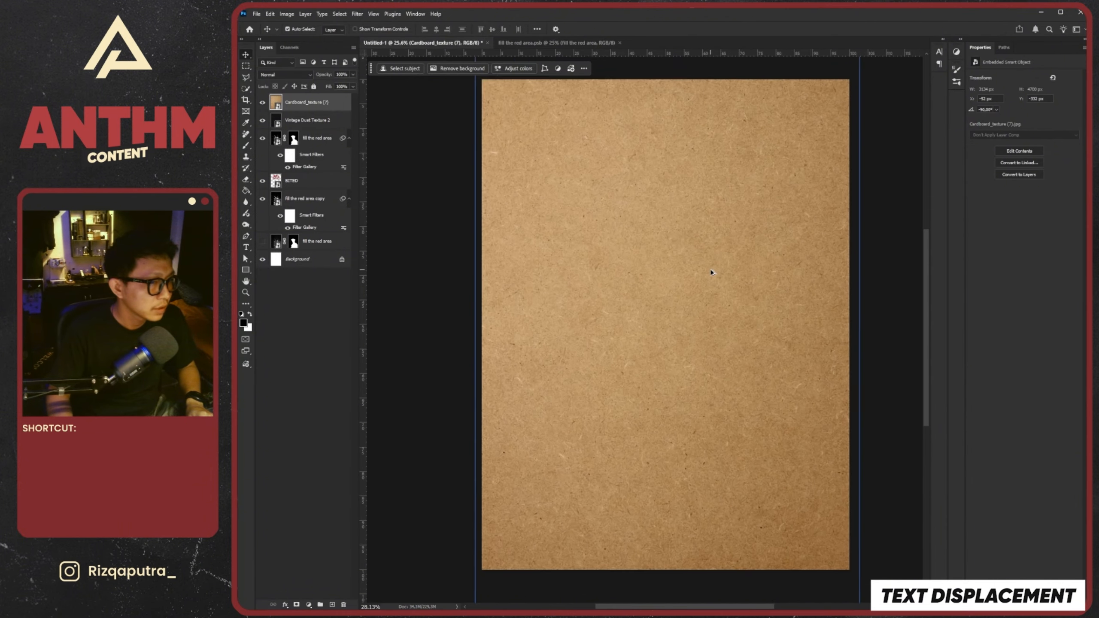
pyautogui.scroll(-2, 733, 267)
pyautogui.scroll(1, 733, 269)
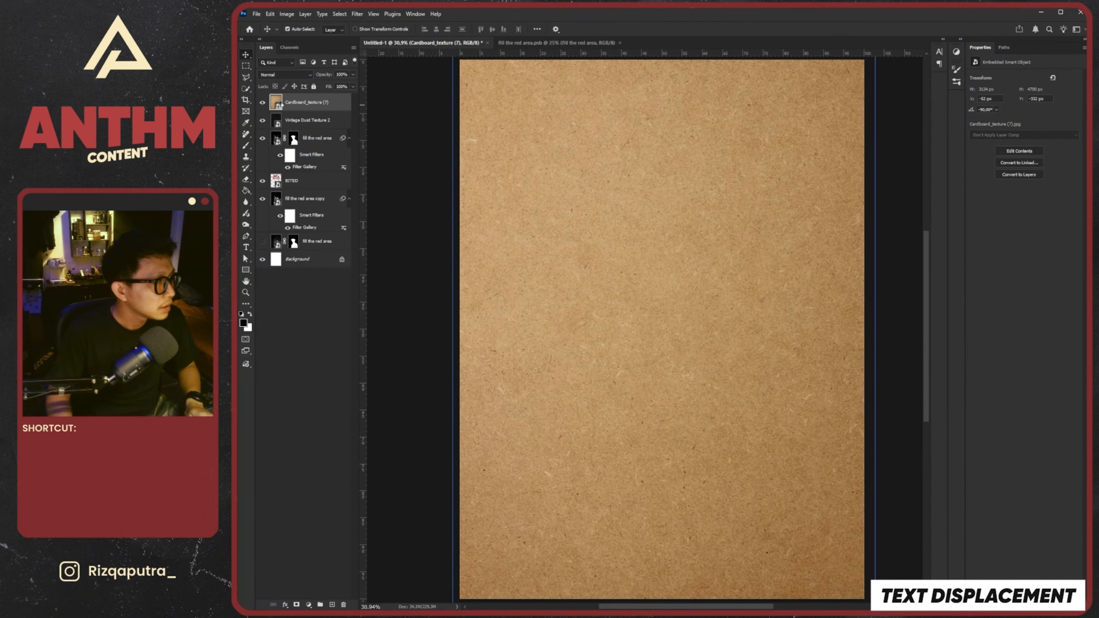
# Open the contents of the Cardboard_texture (7) smart object and unlock its background layer
pyautogui.doubleClick(276, 103)
pyautogui.scroll(1, 697, 281)
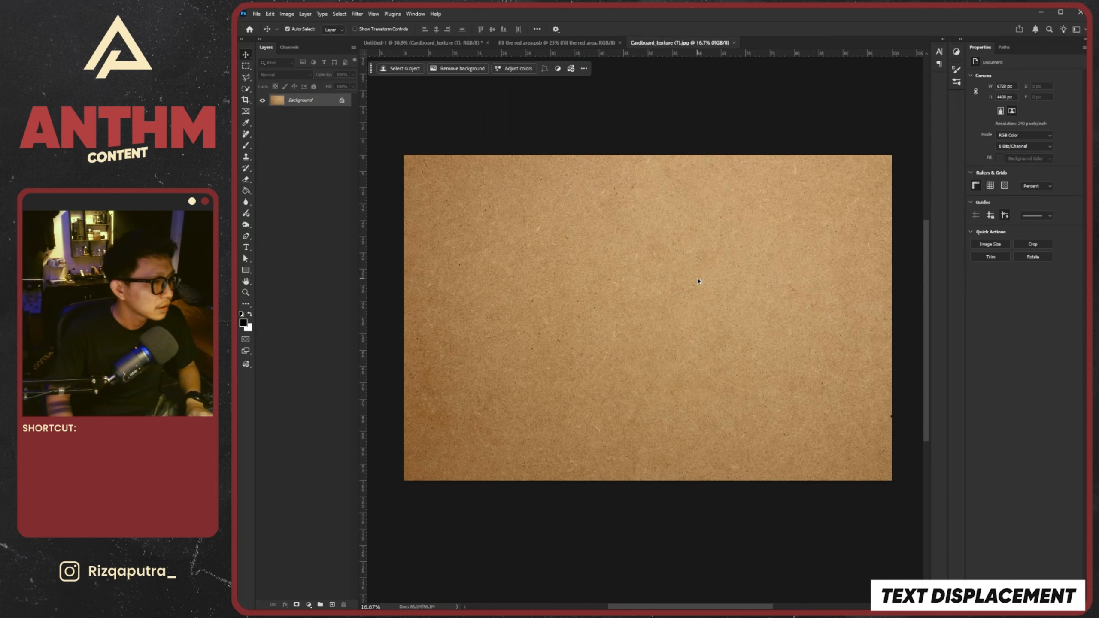
pyautogui.click(341, 101)
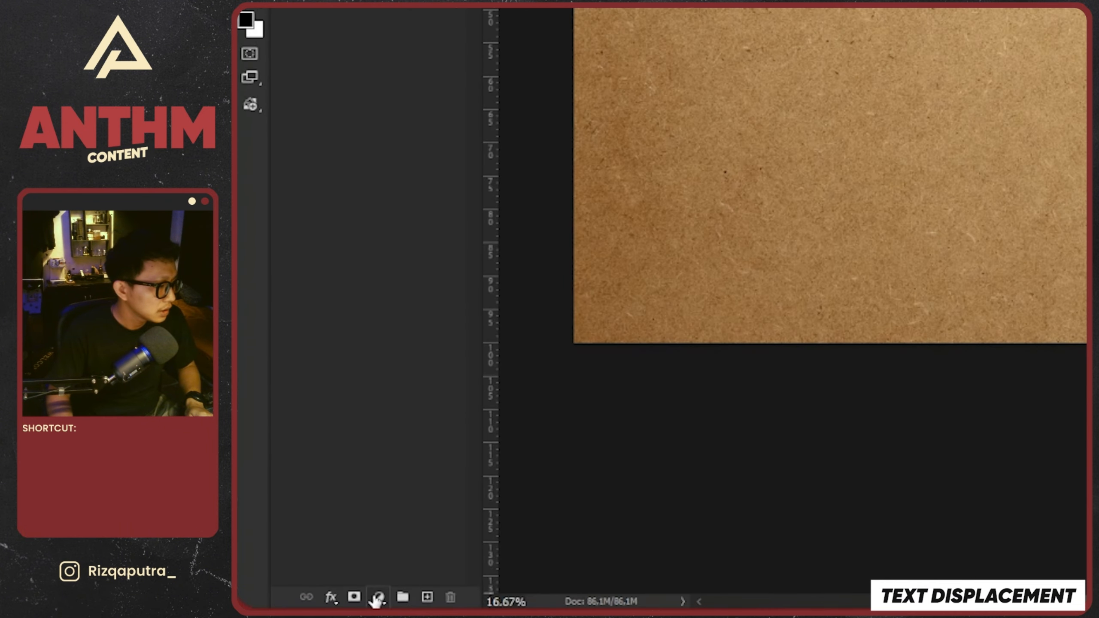
# Add a Black & White adjustment layer over the cardboard texture and lower its Reds and Yellows to darken the surface
pyautogui.click(308, 604)
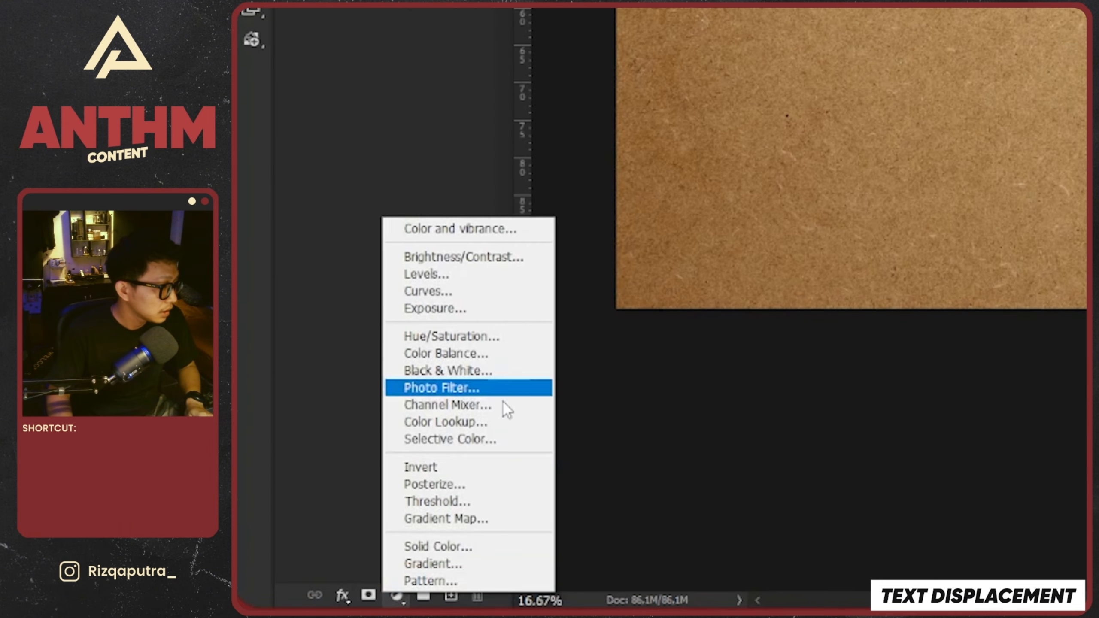
pyautogui.click(449, 370)
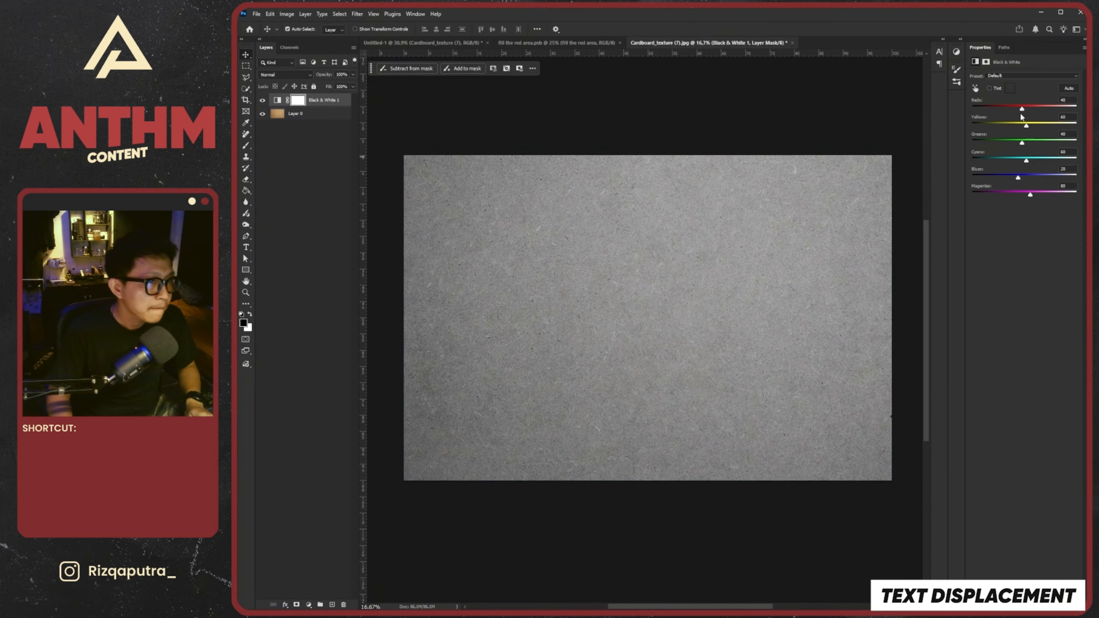
pyautogui.moveTo(1022, 108); pyautogui.dragTo(1025, 161)
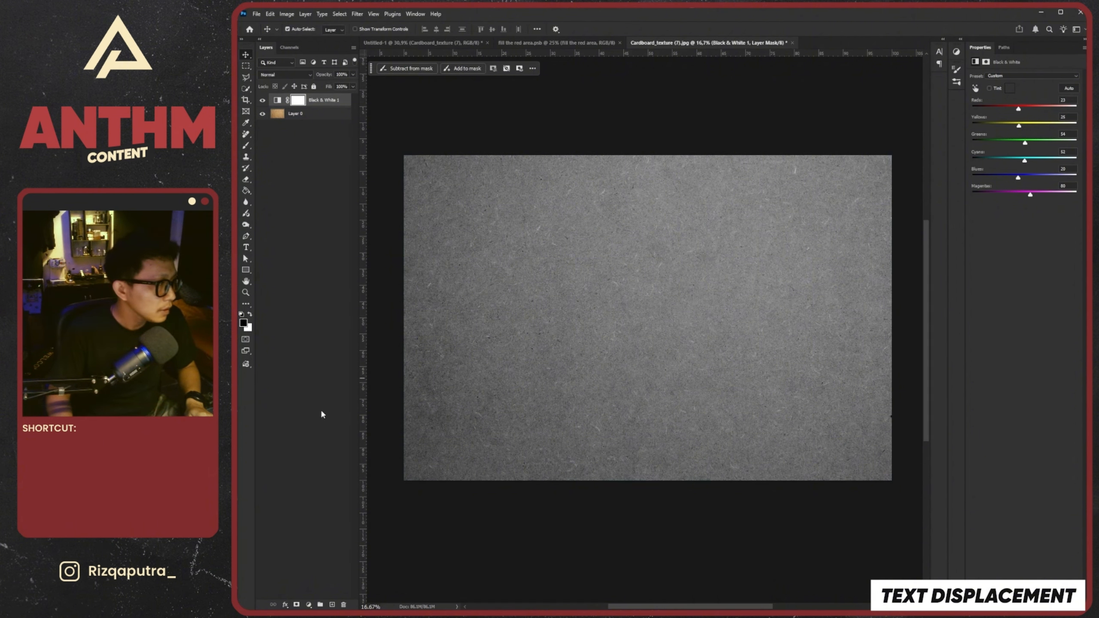
# Add a Brightness/Contrast adjustment layer above the Black & White layer with brightness -15 and contrast 100
pyautogui.click(310, 604)
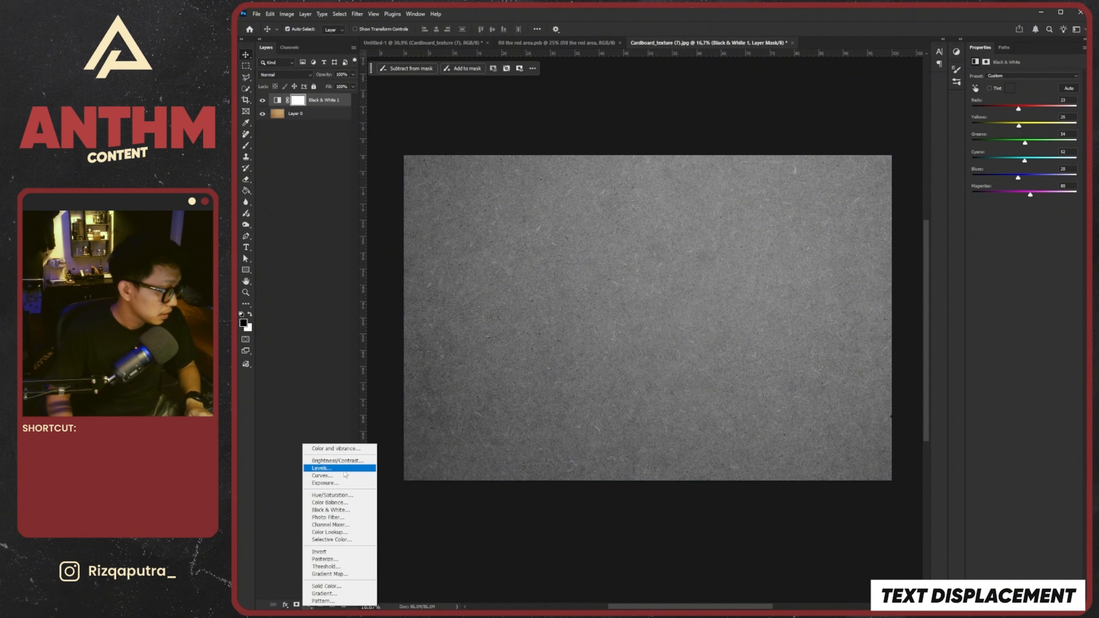
pyautogui.click(346, 463)
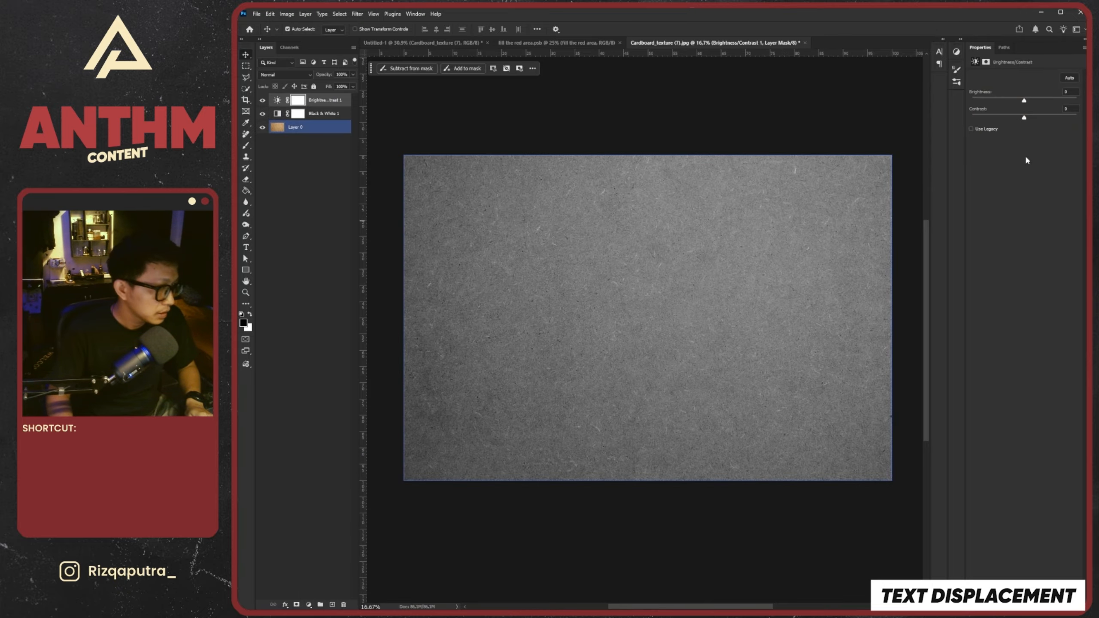
pyautogui.moveTo(1024, 100); pyautogui.dragTo(1007, 100)
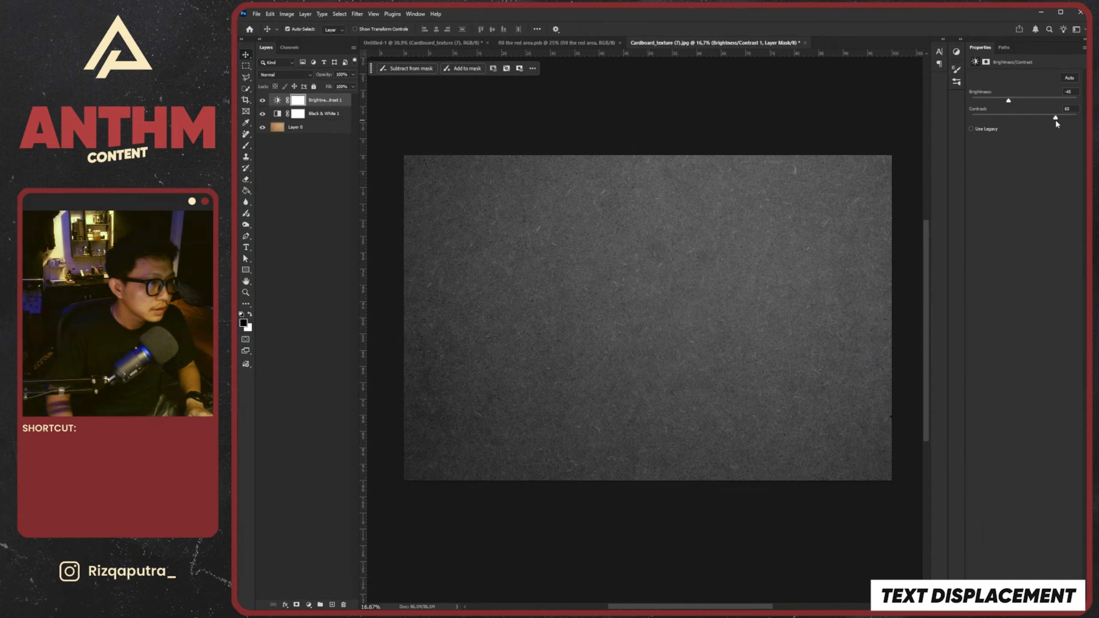
pyautogui.moveTo(1006, 102); pyautogui.dragTo(1076, 120)
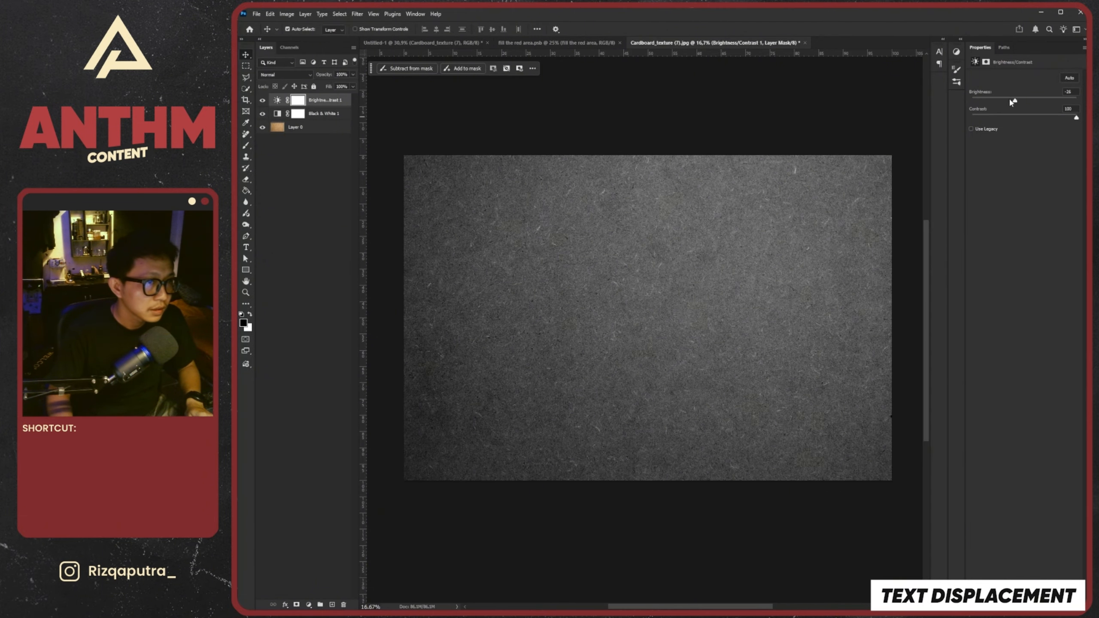
pyautogui.moveTo(1012, 102); pyautogui.dragTo(1019, 103)
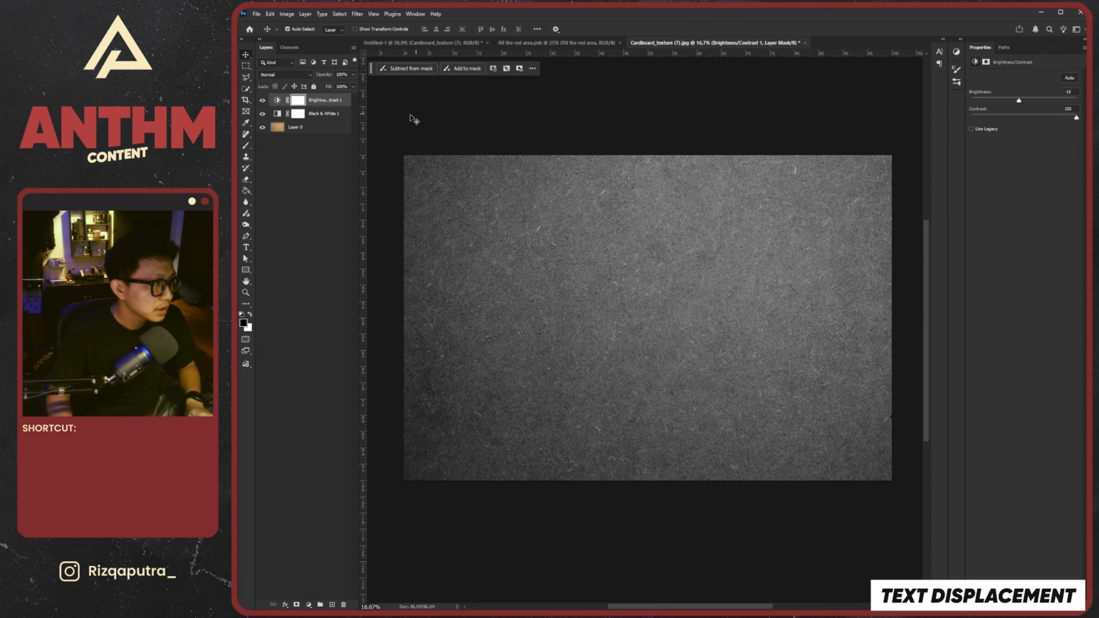
# Duplicate the Brightness/Contrast layer twice, then set the brightness of the upper copy to 10 and of the lower copy to 9
pyautogui.click(277, 100)
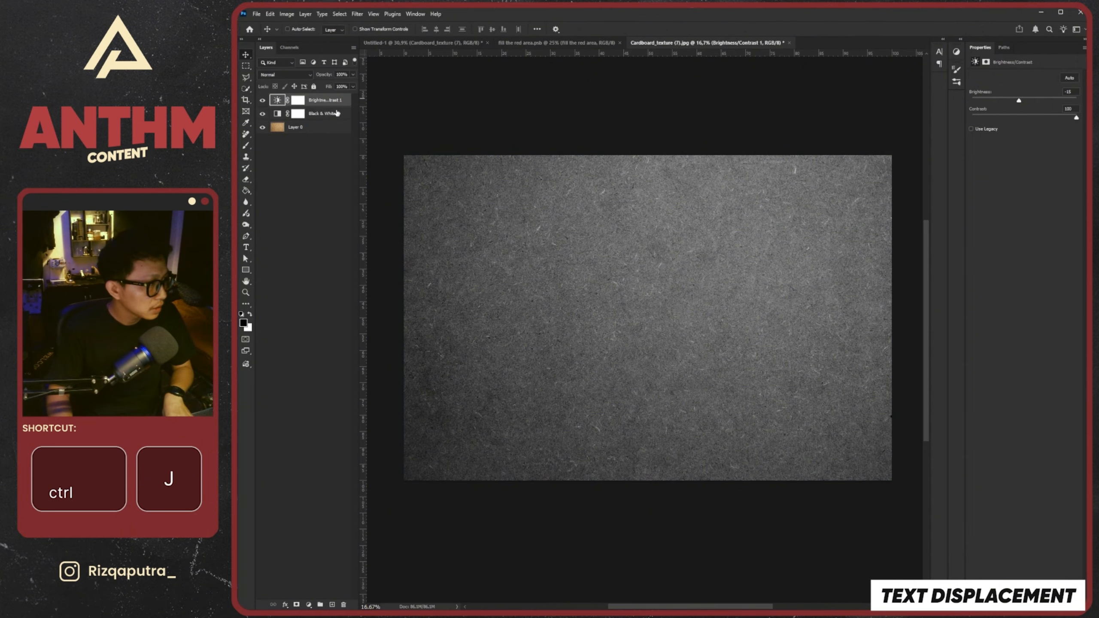
pyautogui.hotkey('ctrl', 'j')
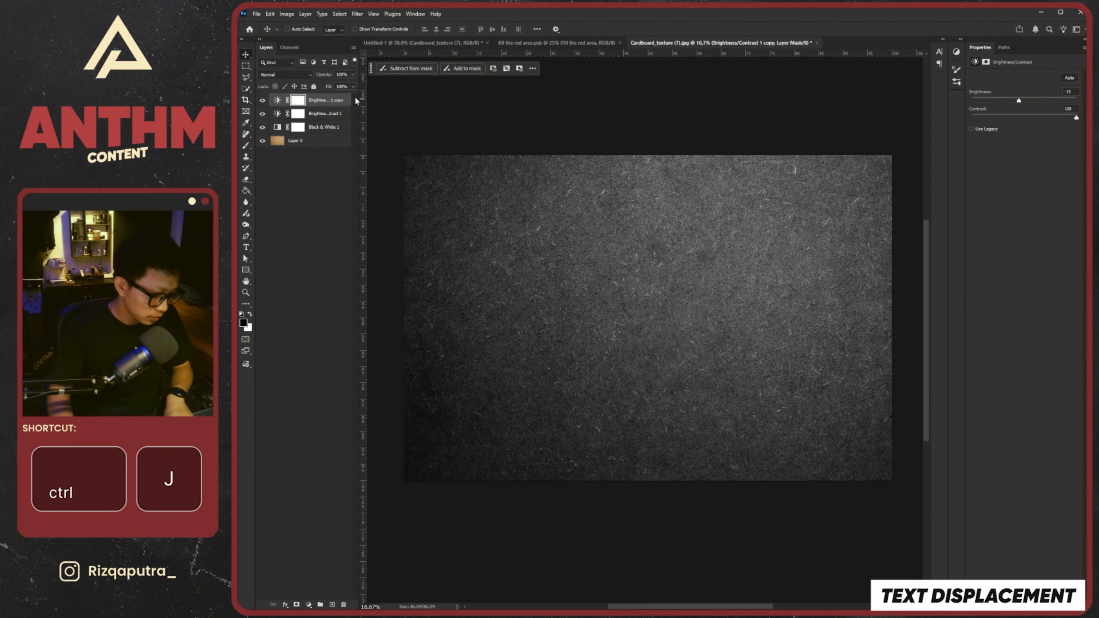
pyautogui.hotkey('ctrl', 'j')
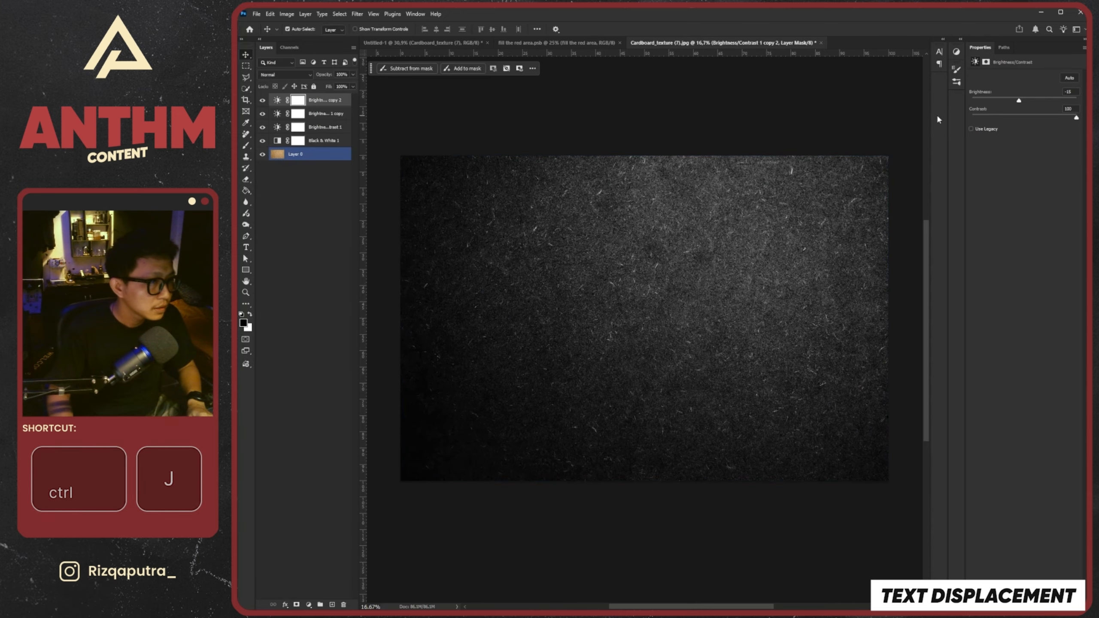
pyautogui.hotkey('alt', '[')
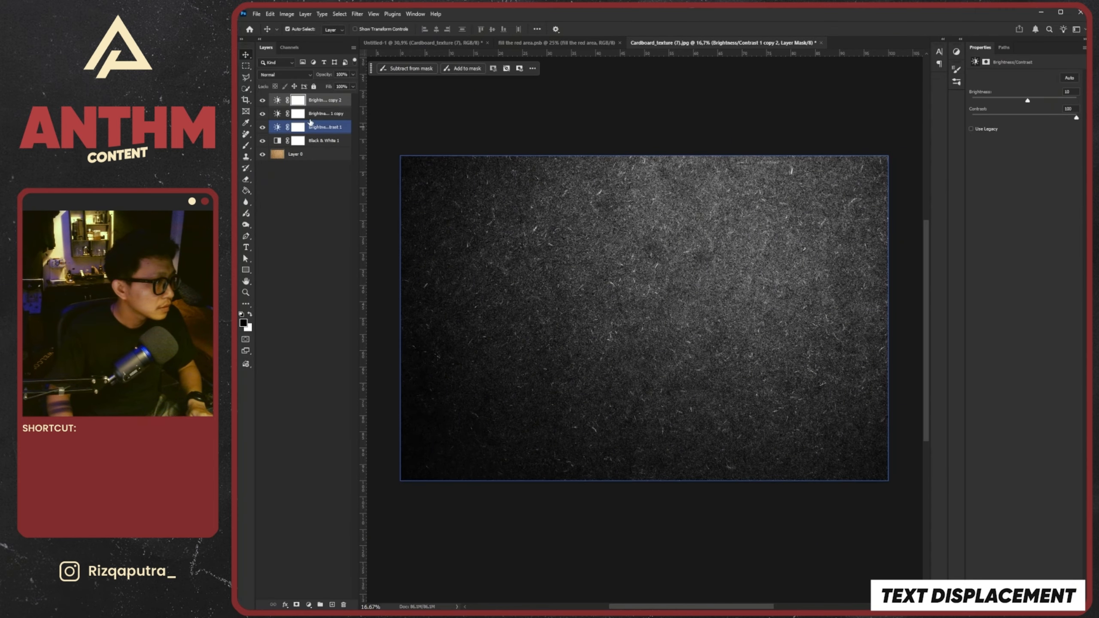
pyautogui.moveTo(1020, 103); pyautogui.dragTo(1027, 100)
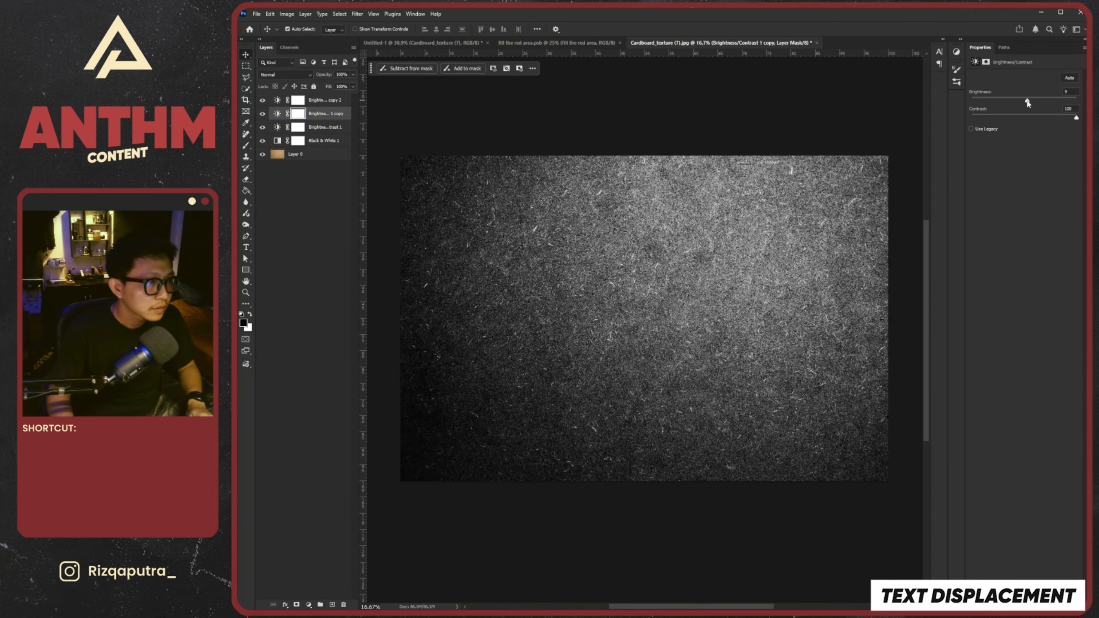
# Save the high-contrast texture as Cardboard_texture (7) in Photoshop PSD format in the Displacement folder and close its document
pyautogui.scroll(-6, 691, 248)
pyautogui.scroll(5, 691, 249)
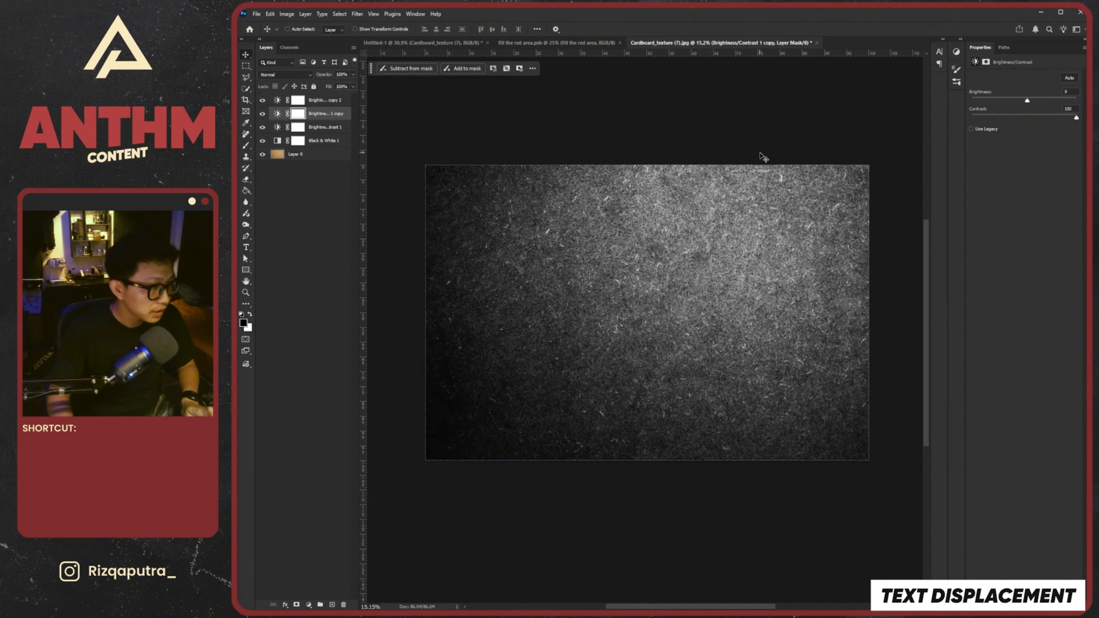
pyautogui.hotkey('ctrl', 'shift', 's')
pyautogui.press('Escape')
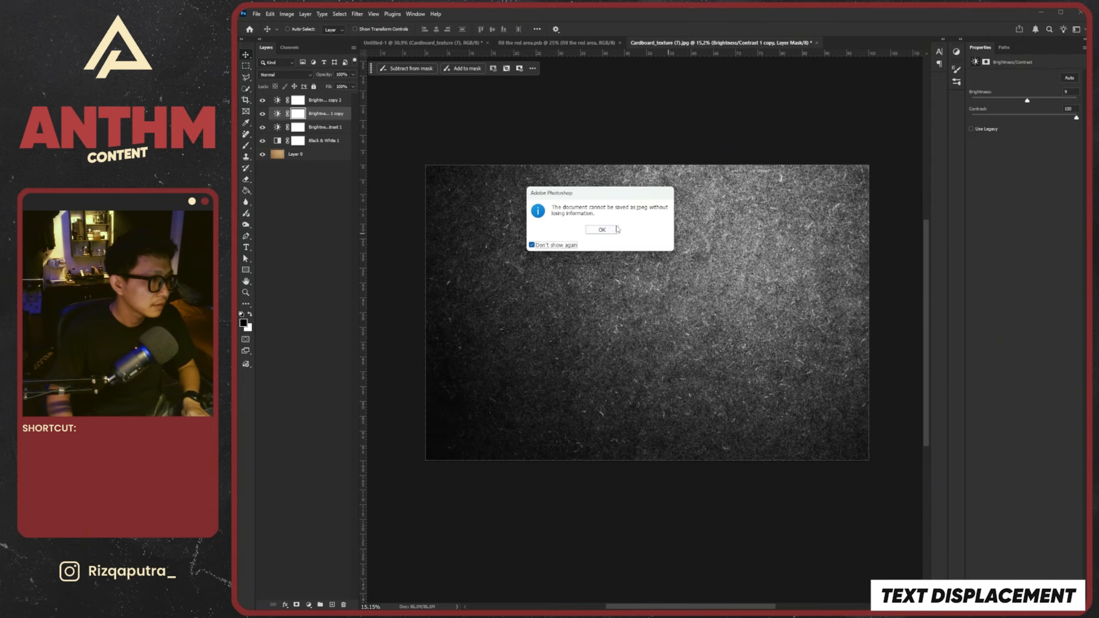
pyautogui.click(616, 229)
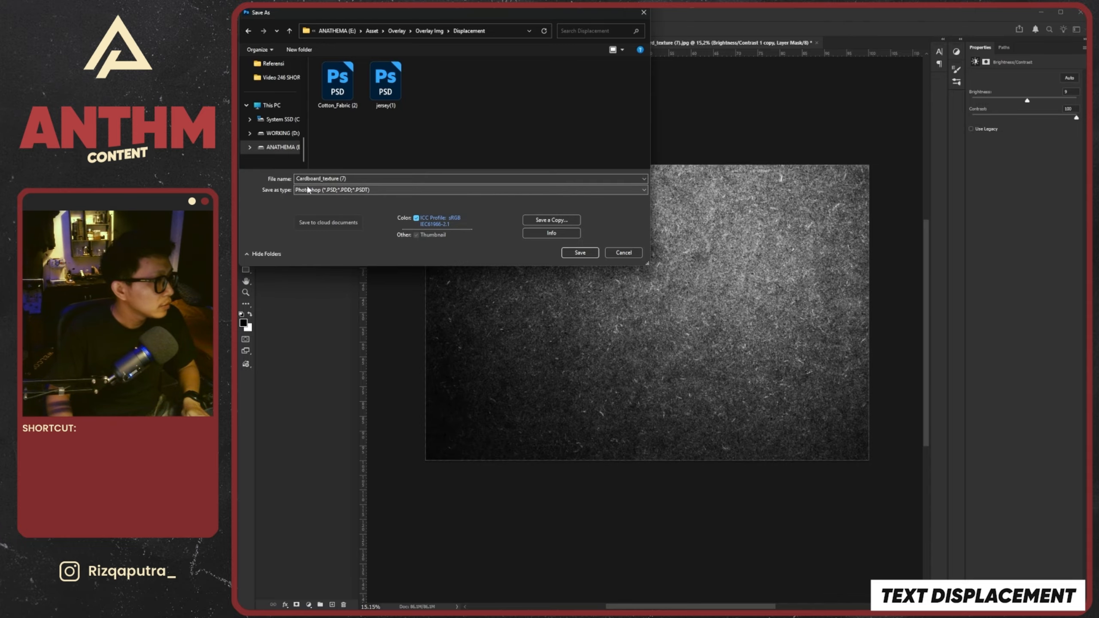
pyautogui.click(587, 254)
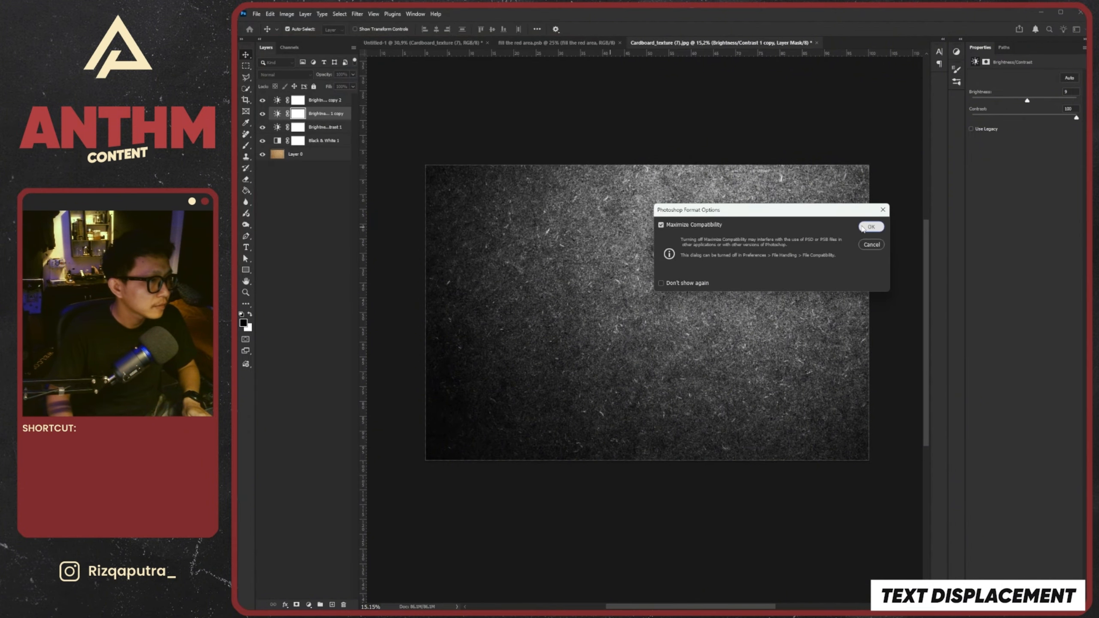
pyautogui.click(870, 227)
pyautogui.click(814, 43)
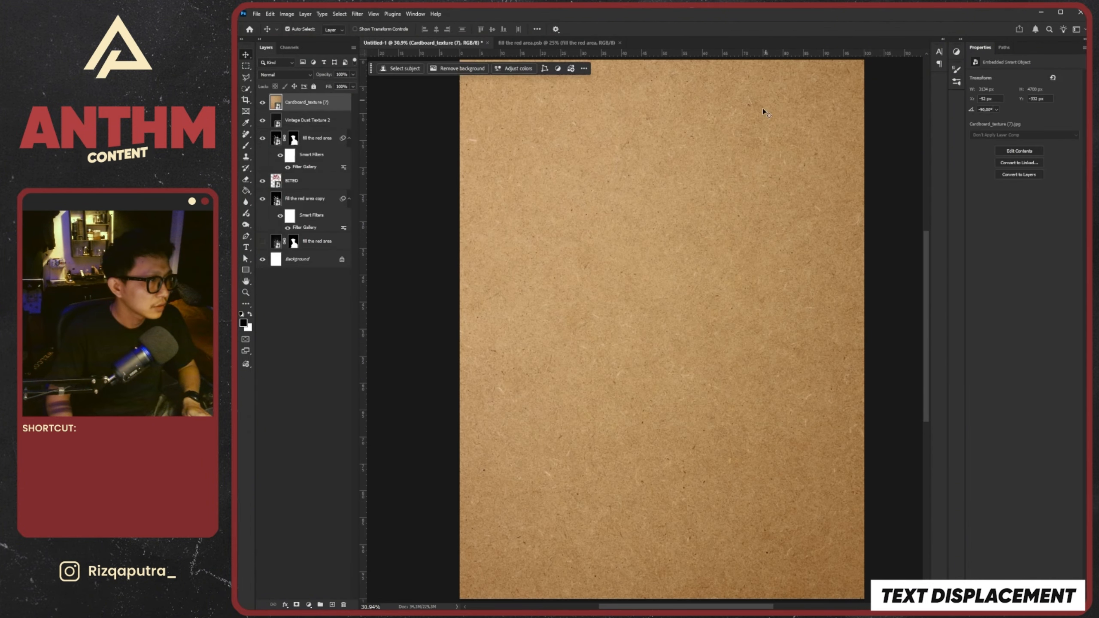
# Hide the Cardboard_texture (7) layer and apply a Displace filter to the BITED layer with Cardboard_texture (7) as the displacement map
pyautogui.click(263, 102)
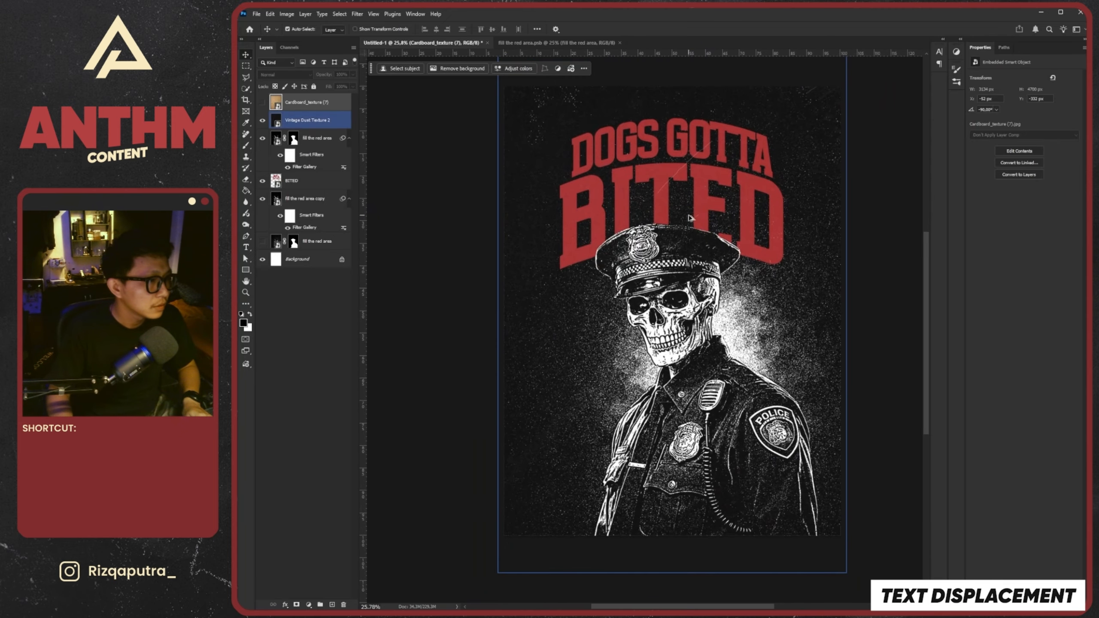
pyautogui.click(316, 181)
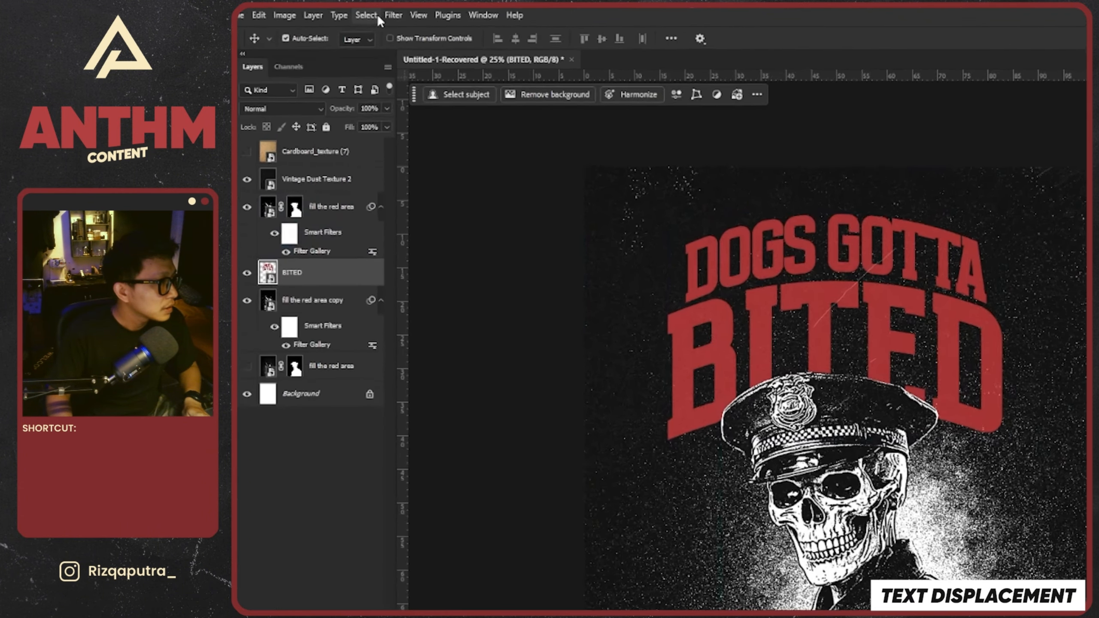
pyautogui.click(356, 13)
pyautogui.moveTo(424, 146)
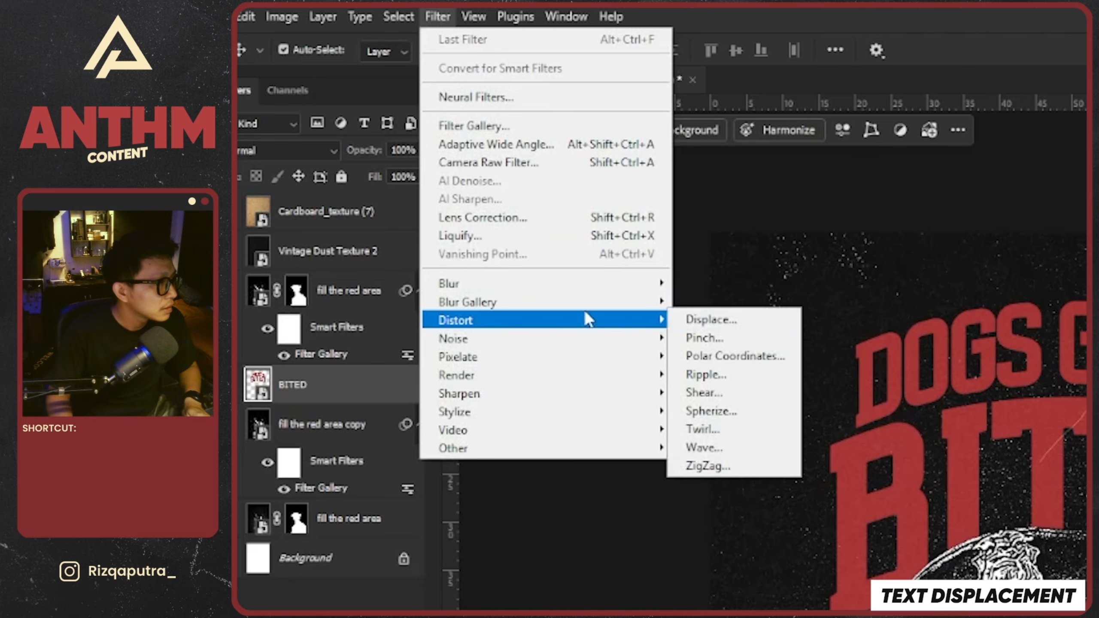
pyautogui.click(753, 327)
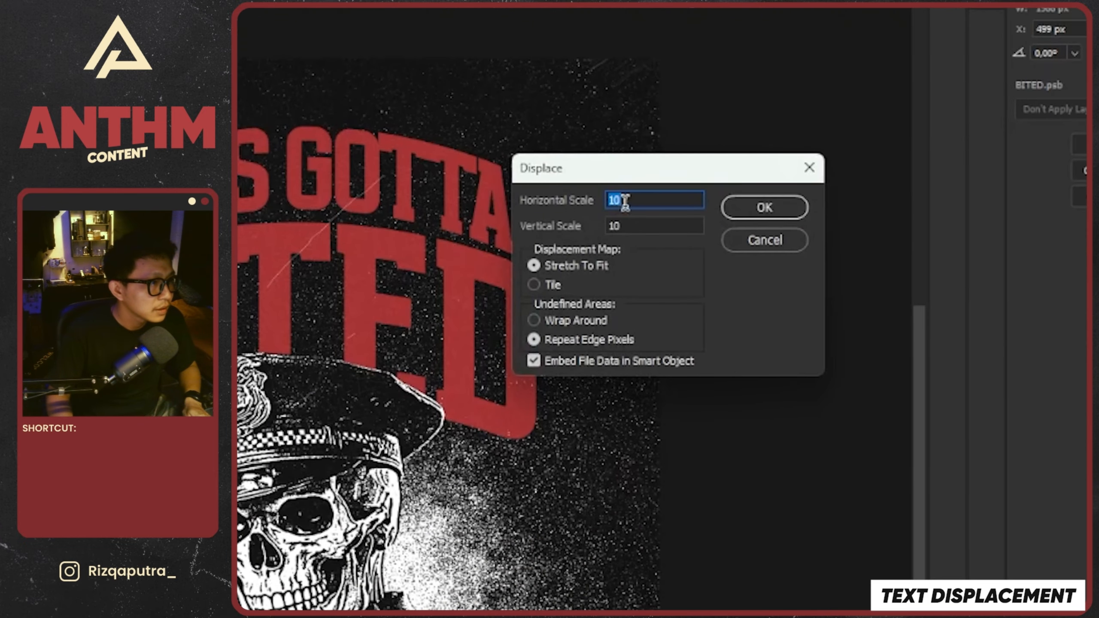
pyautogui.click(778, 210)
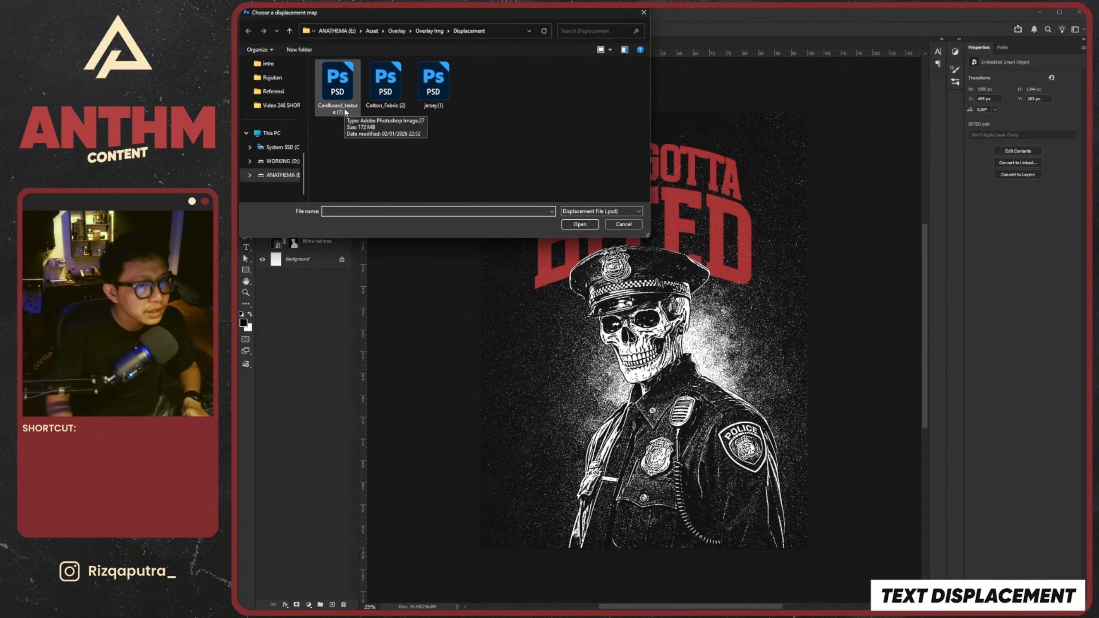
pyautogui.click(334, 96)
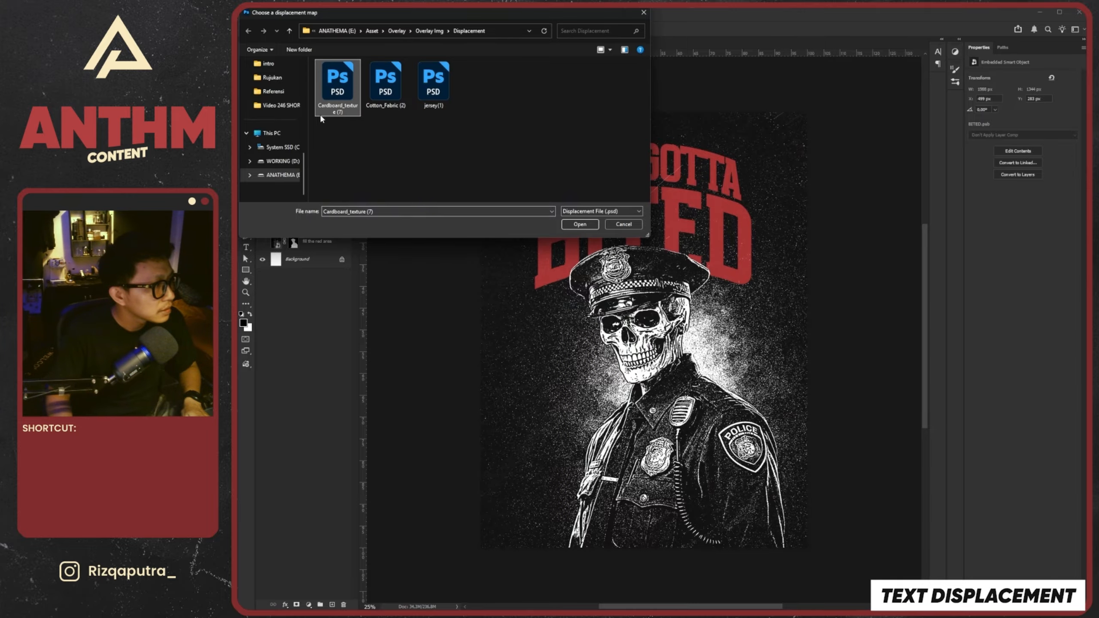
pyautogui.click(589, 225)
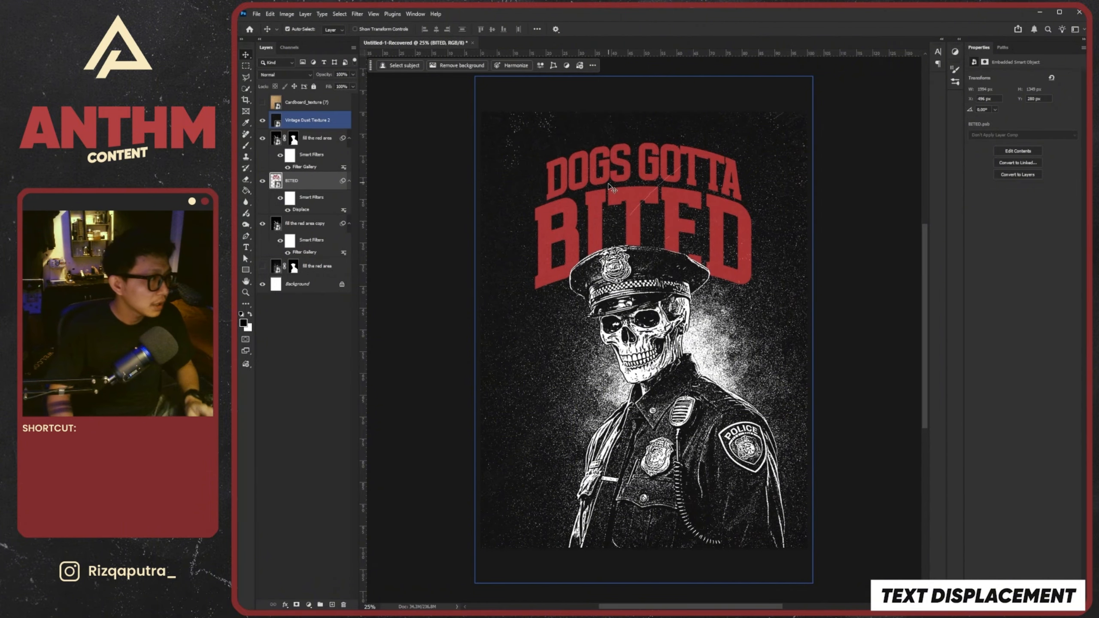
# Examine the displaced edges of the red lettering up close and from further away
pyautogui.scroll(5, 599, 223)
pyautogui.scroll(6, 605, 223)
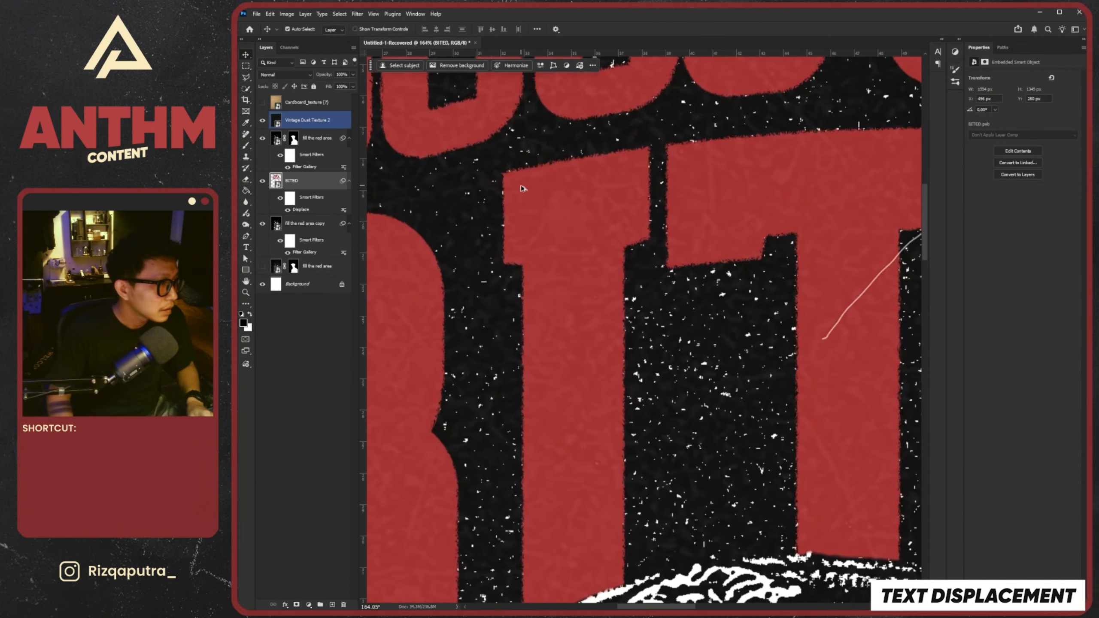
pyautogui.scroll(-3, 535, 191)
pyautogui.scroll(-4, 536, 192)
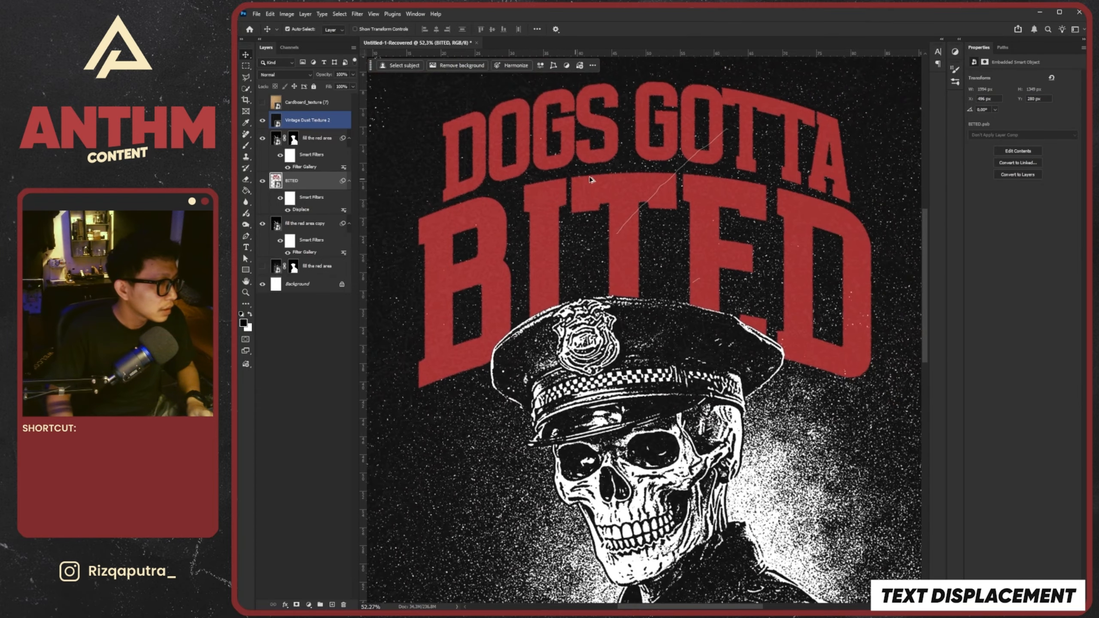
pyautogui.scroll(5, 504, 248)
pyautogui.scroll(-5, 532, 240)
pyautogui.scroll(6, 519, 234)
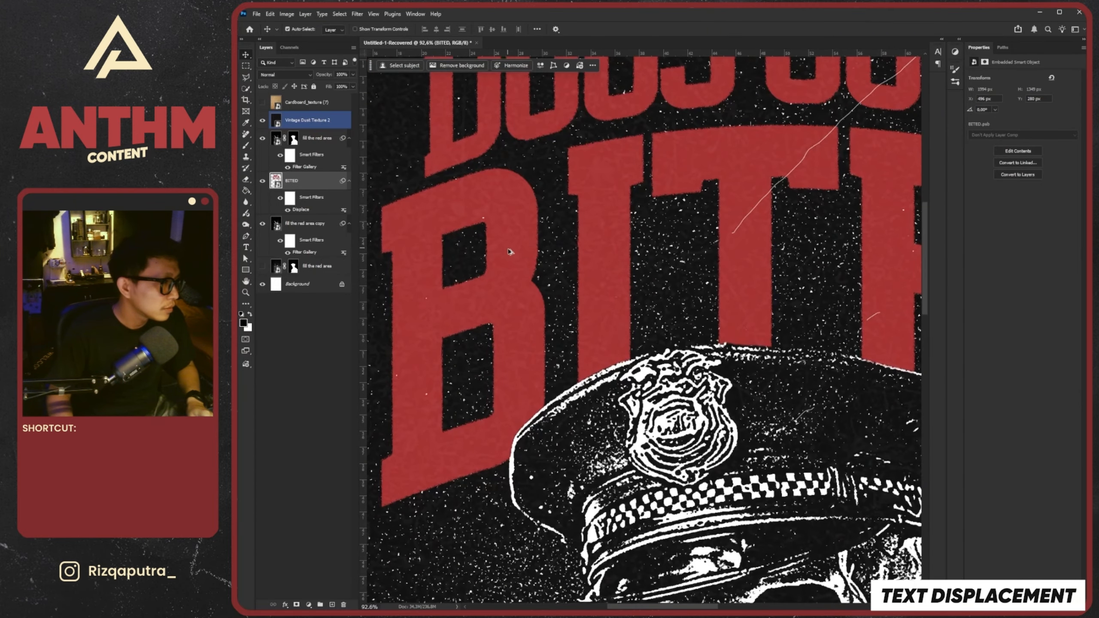
# Set the BITED layer's Displace filter to horizontal and vertical scale 3, using the Cardboard_texture (7) map
pyautogui.scroll(-3, 534, 253)
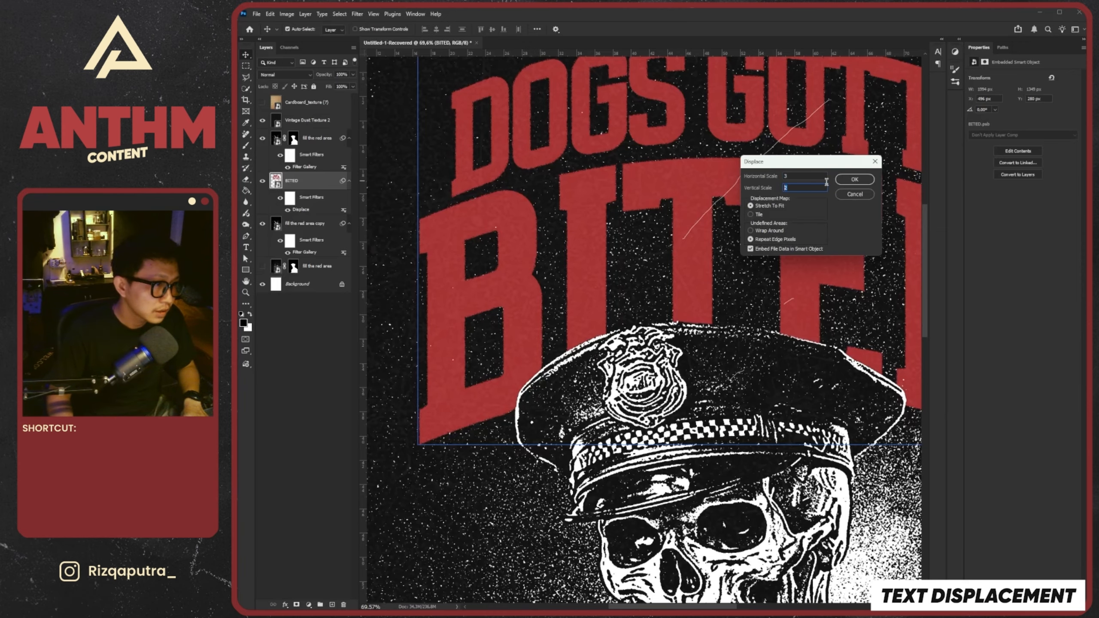
pyautogui.click(854, 180)
pyautogui.doubleClick(338, 83)
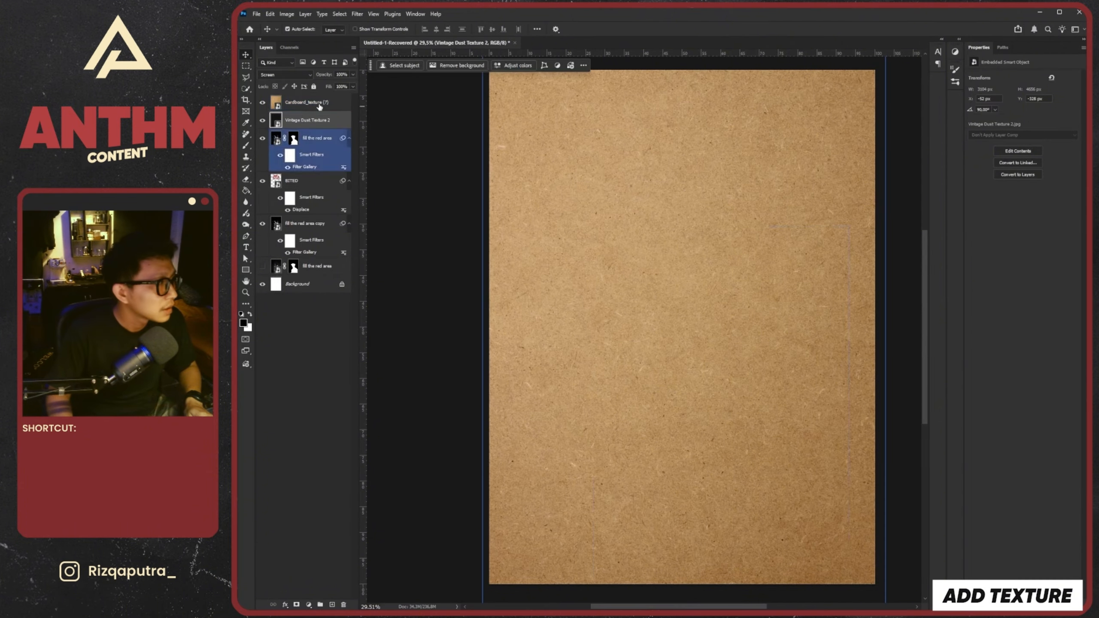
# Add a Black & White adjustment layer above the Cardboard_texture (7) layer in the poster
pyautogui.click(309, 605)
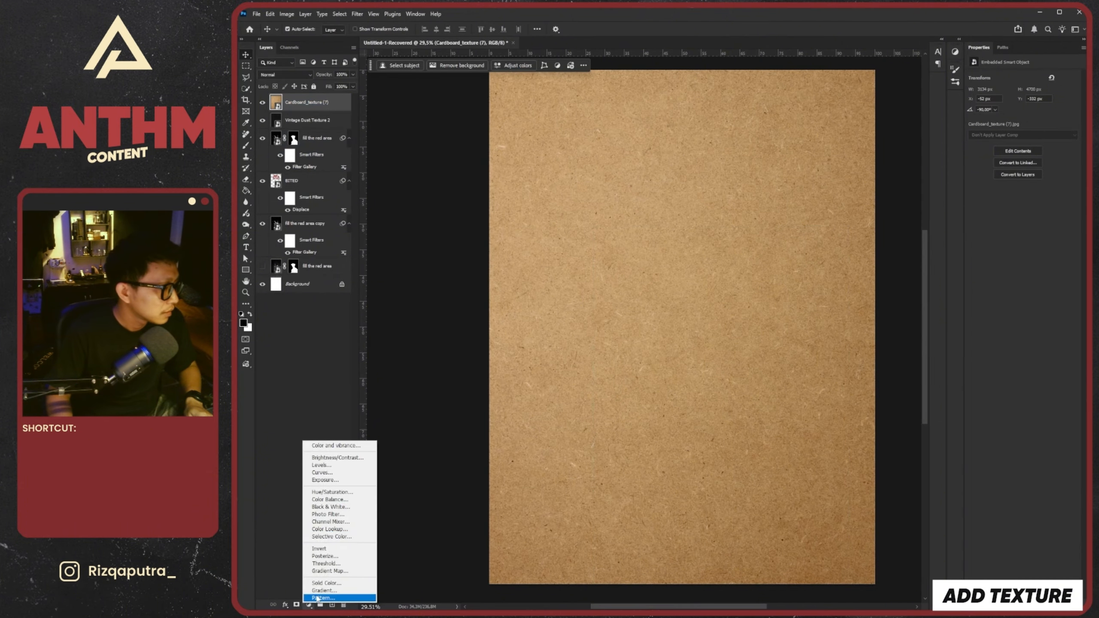
pyautogui.click(326, 507)
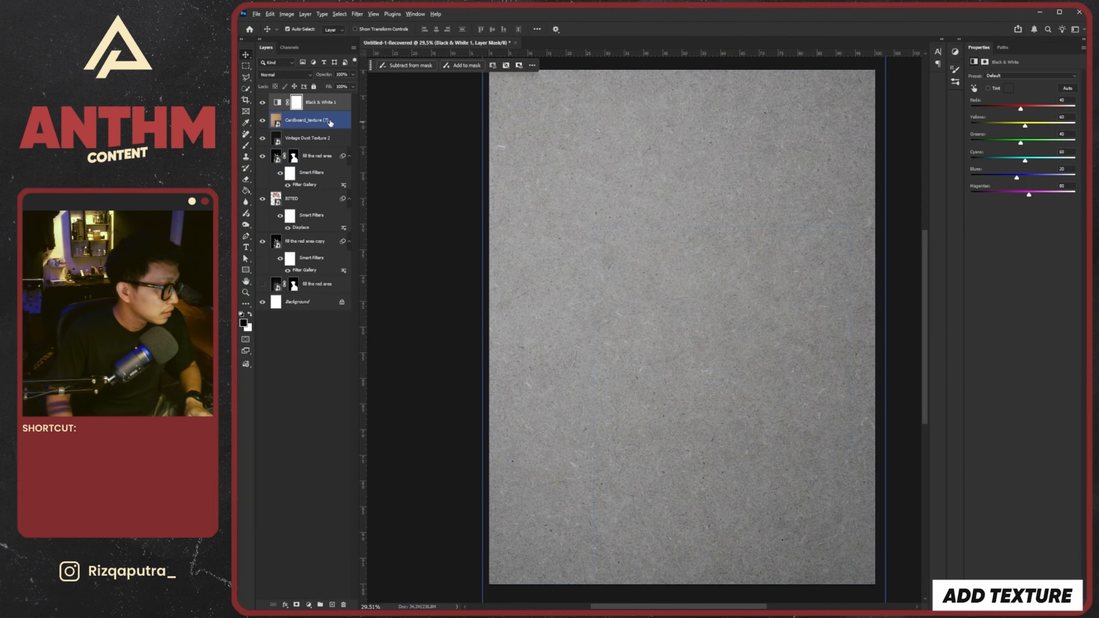
# Clip the Black & White adjustment to the Cardboard_texture (7) layer and darken it with Reds -77 and Yellows -6
pyautogui.keyDown('alt'); pyautogui.click(338, 110); pyautogui.keyUp('alt')
pyautogui.click(337, 104)
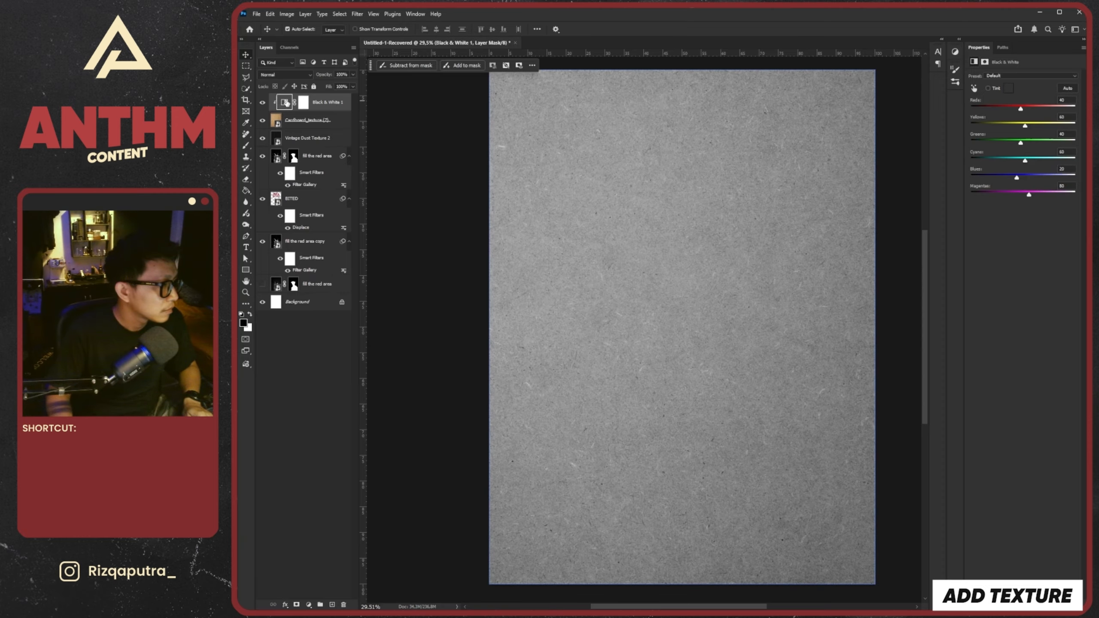
pyautogui.moveTo(1020, 108); pyautogui.dragTo(1011, 129)
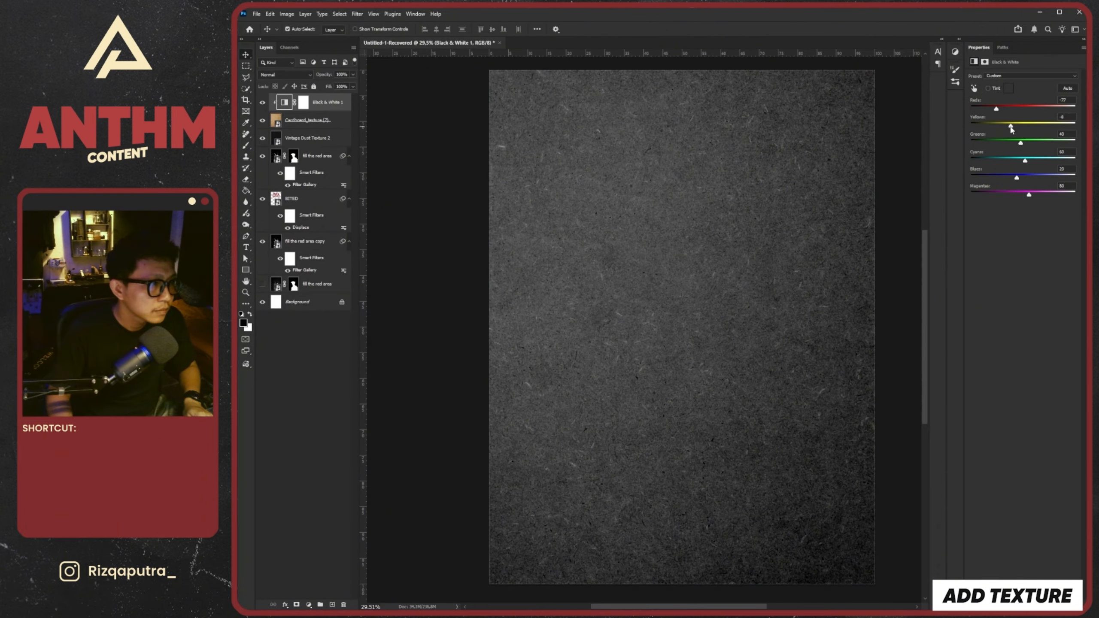
# Merge the Black & White adjustment with the cardboard texture and set the merged layer's blend mode to Color Dodge
pyautogui.hotkey('ctrl', 'e')
pyautogui.click(284, 75)
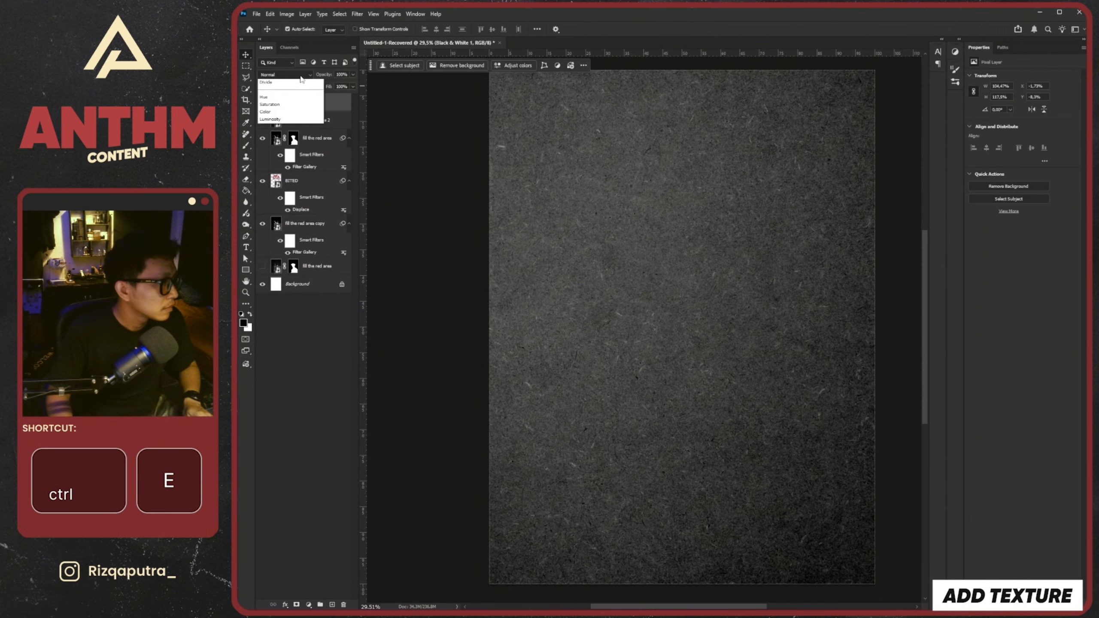
pyautogui.click(266, 156)
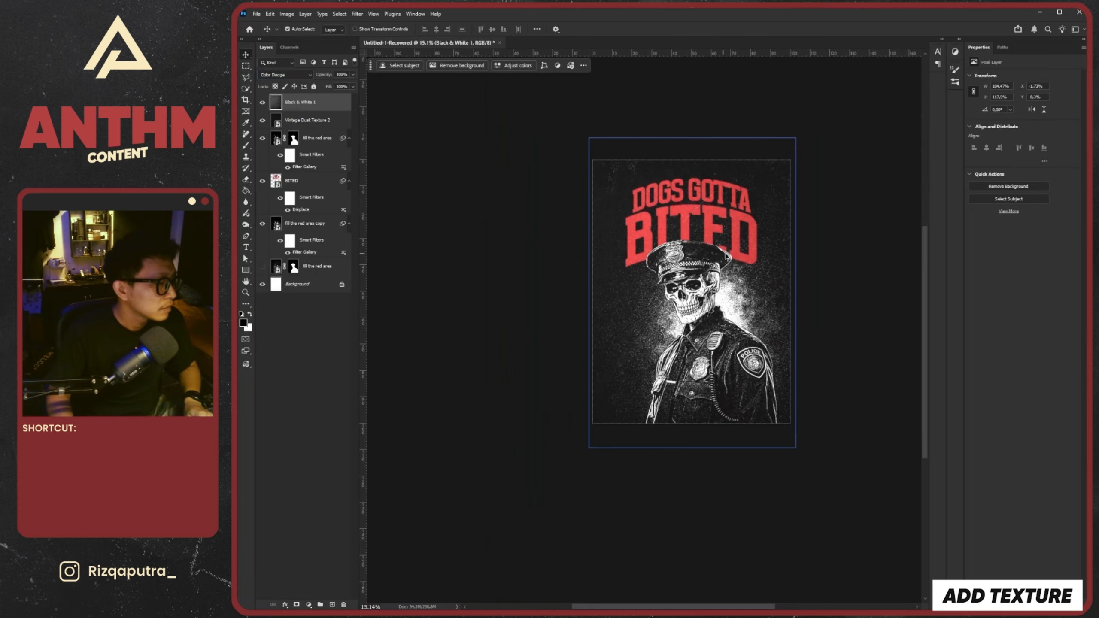
# Place the Old Grunge Background 05 texture below Black & White 1, enlarge it to cover the poster, and set its blend mode to Lighter Color
pyautogui.moveTo(670, 276); pyautogui.dragTo(670, 276)
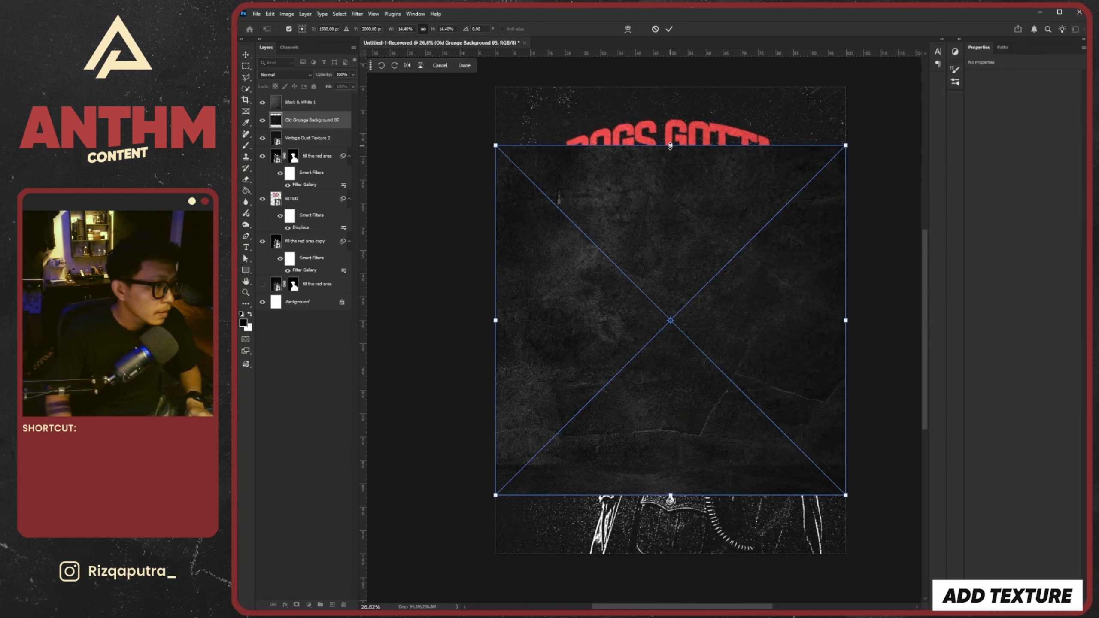
pyautogui.moveTo(670, 145); pyautogui.dragTo(670, 86)
pyautogui.moveTo(671, 496); pyautogui.dragTo(677, 555)
pyautogui.click(671, 28)
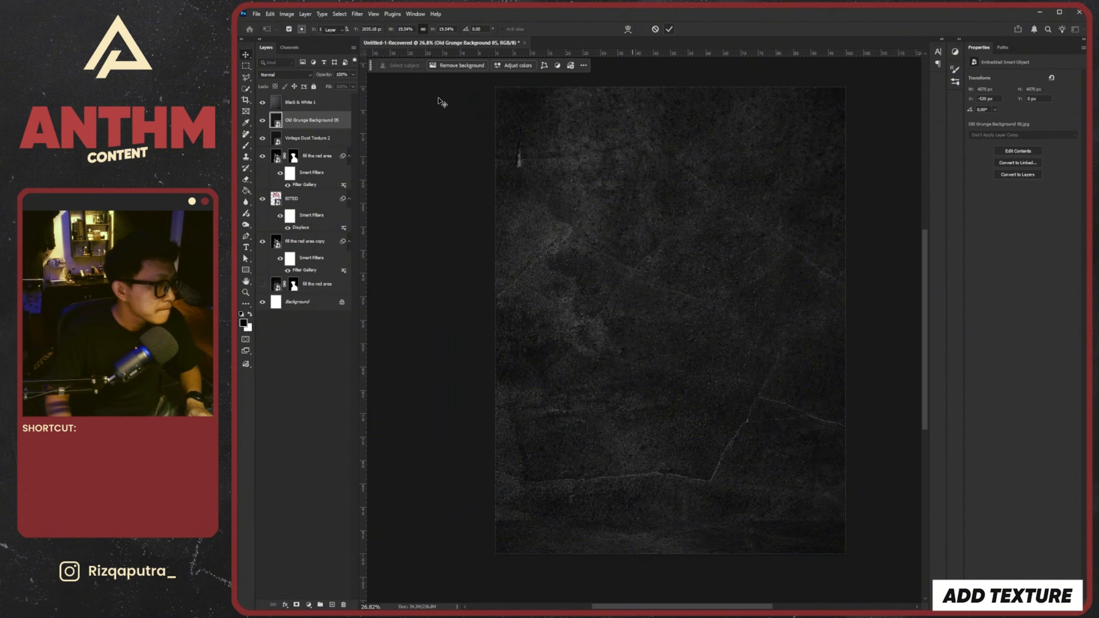
pyautogui.click(283, 74)
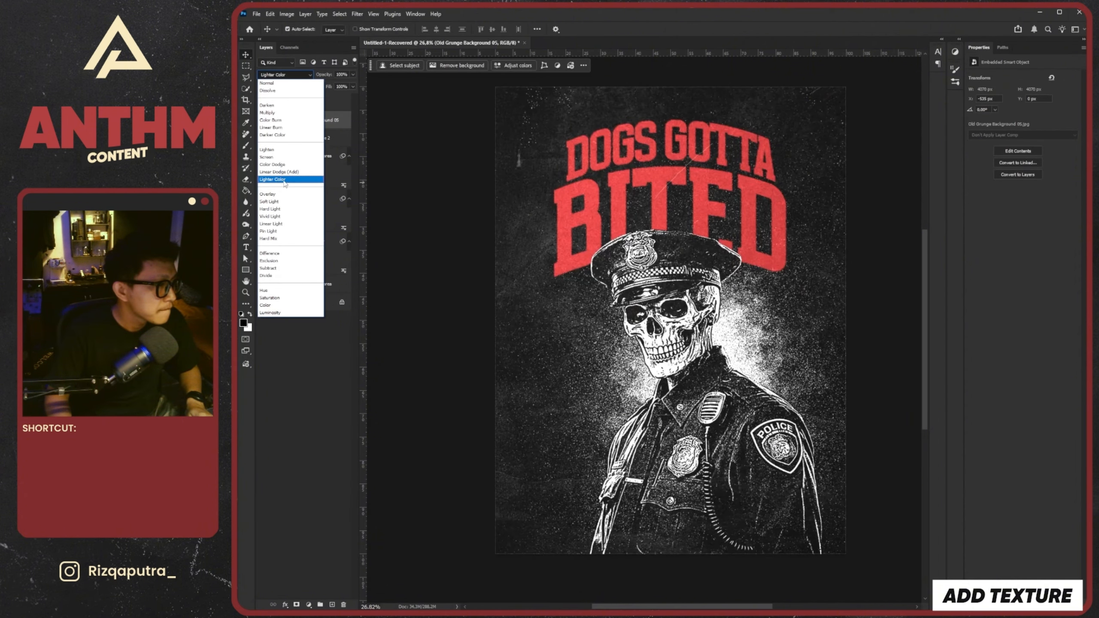
pyautogui.click(284, 179)
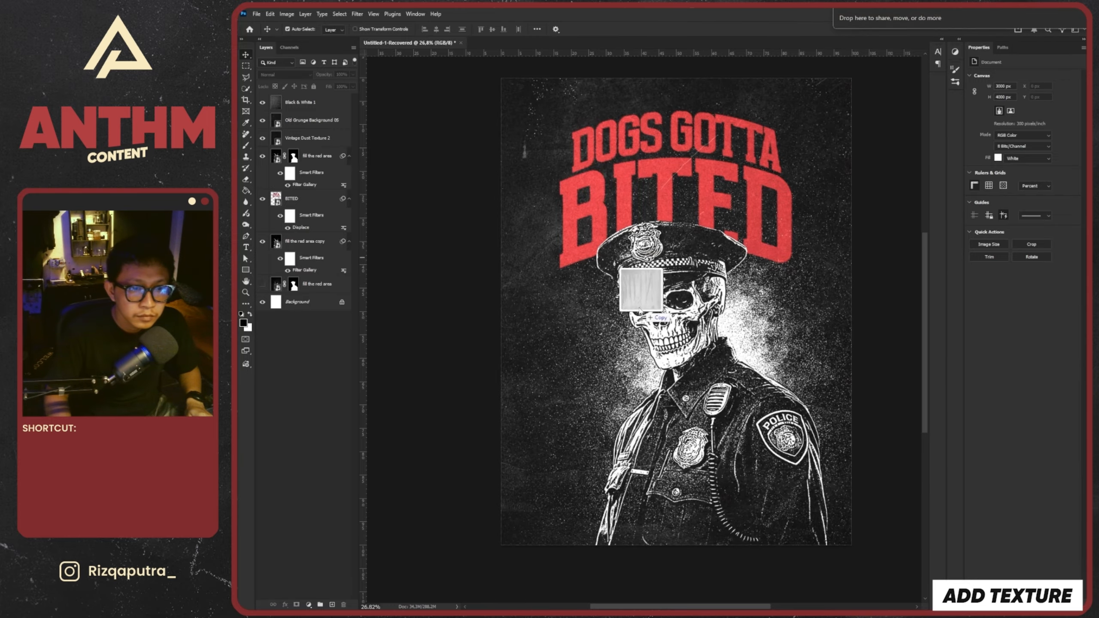
# Place the 11 scratch texture as the top layer at reduced opacity, enlarge it beyond the poster edges and rotate it 180°
pyautogui.moveTo(643, 312); pyautogui.dragTo(754, 302)
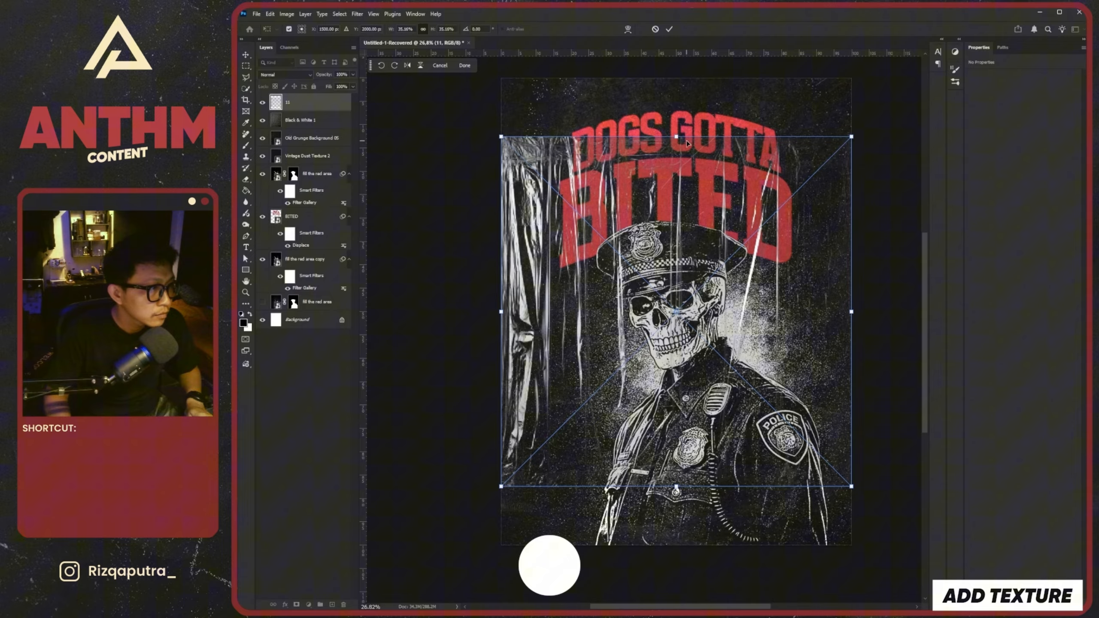
pyautogui.moveTo(674, 136); pyautogui.dragTo(672, 79)
pyautogui.moveTo(676, 487); pyautogui.dragTo(677, 570)
pyautogui.moveTo(682, 460); pyautogui.dragTo(683, 446)
pyautogui.moveTo(684, 449); pyautogui.dragTo(682, 449)
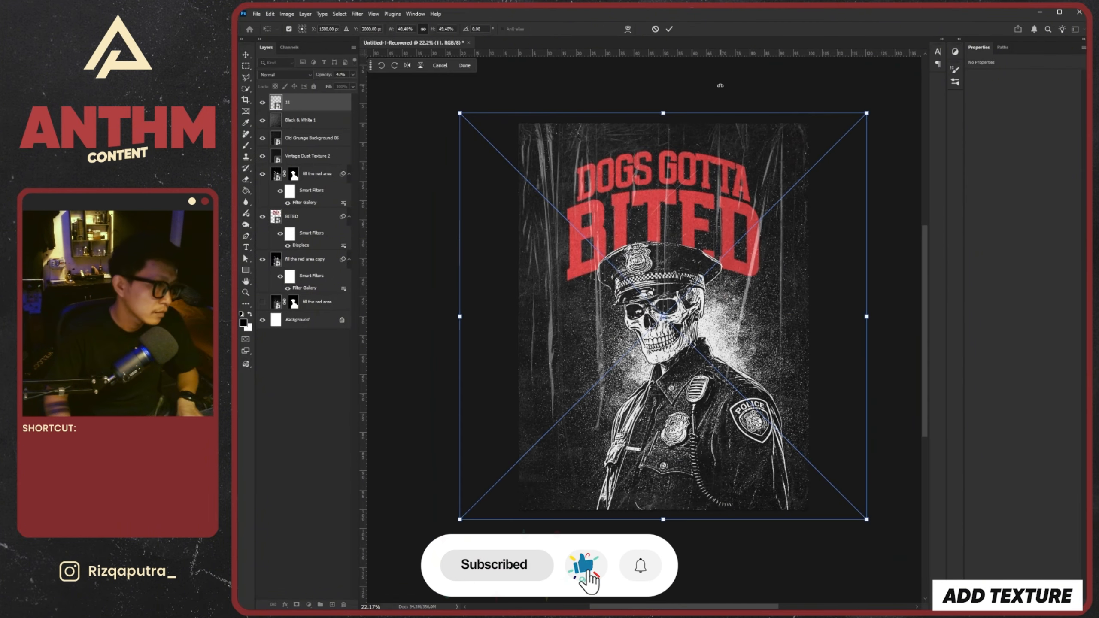
pyautogui.moveTo(721, 85); pyautogui.dragTo(641, 445)
pyautogui.click(669, 29)
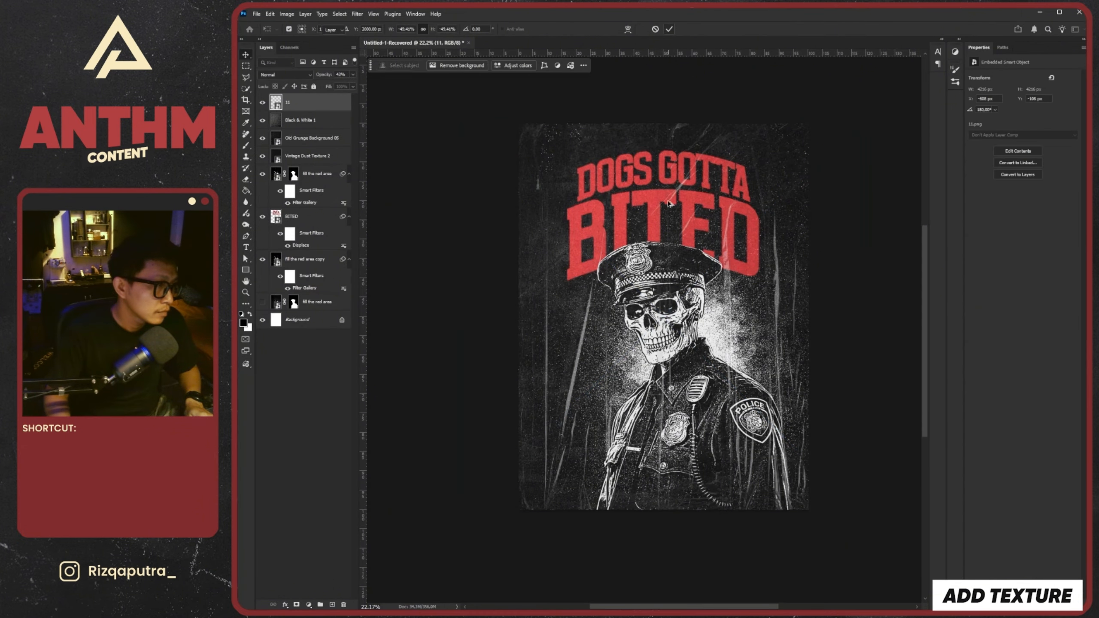
# Add a centred ANATHEMA STUDIO text line in Gilroy-Heavy directly above the Black & White 1 layer
pyautogui.hotkey('ctrl', '0')
pyautogui.click(324, 119)
pyautogui.click(521, 308)
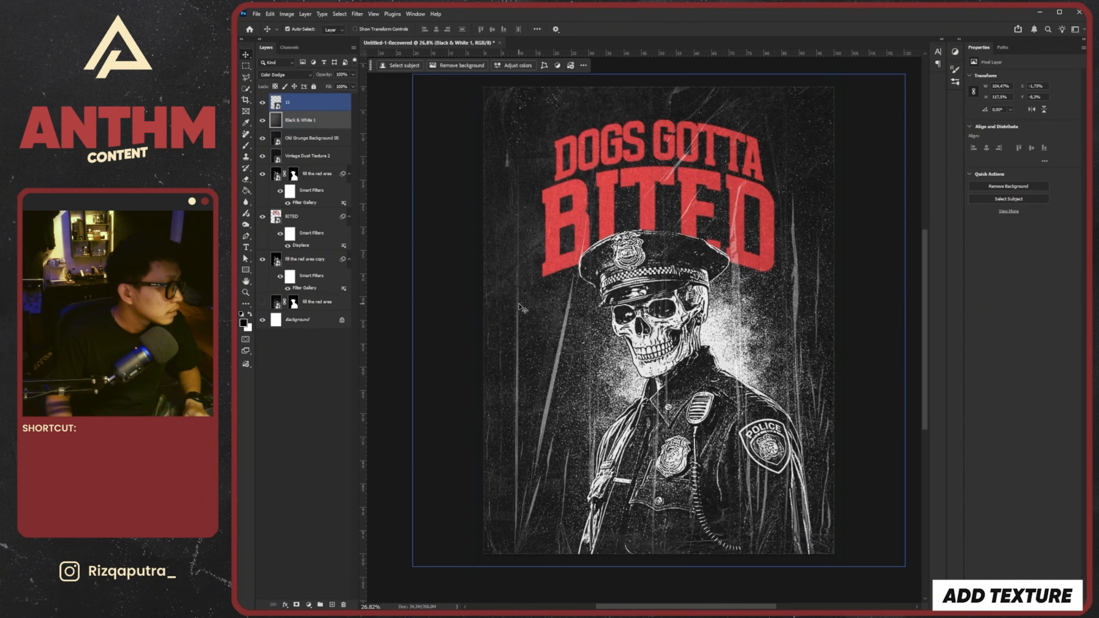
pyautogui.press('t')
pyautogui.click(654, 159)
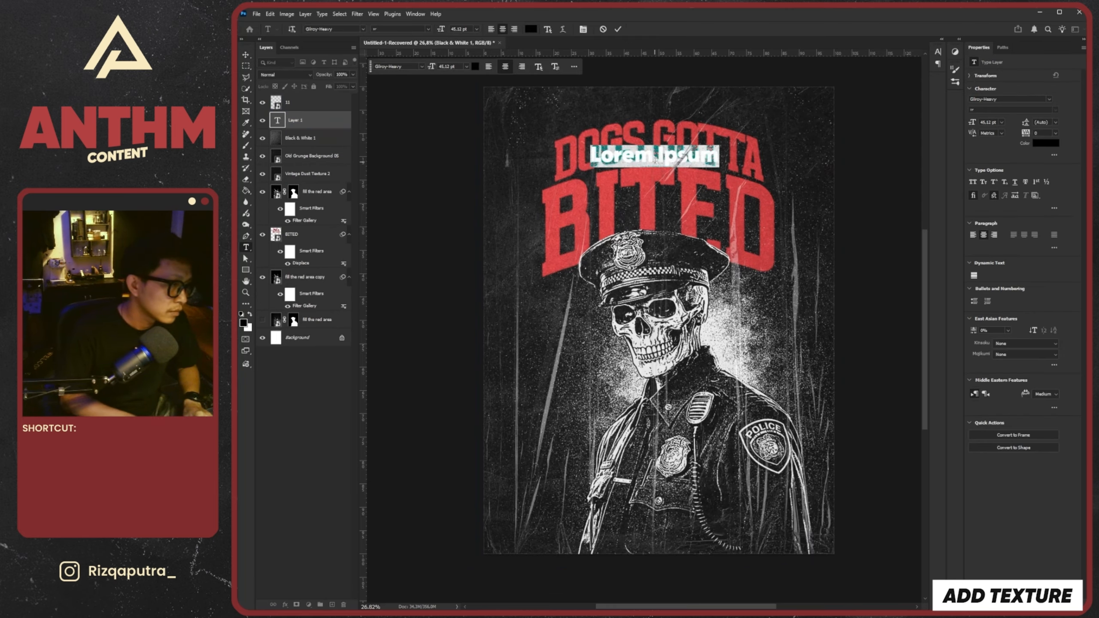
pyautogui.write('ANATHEMA')
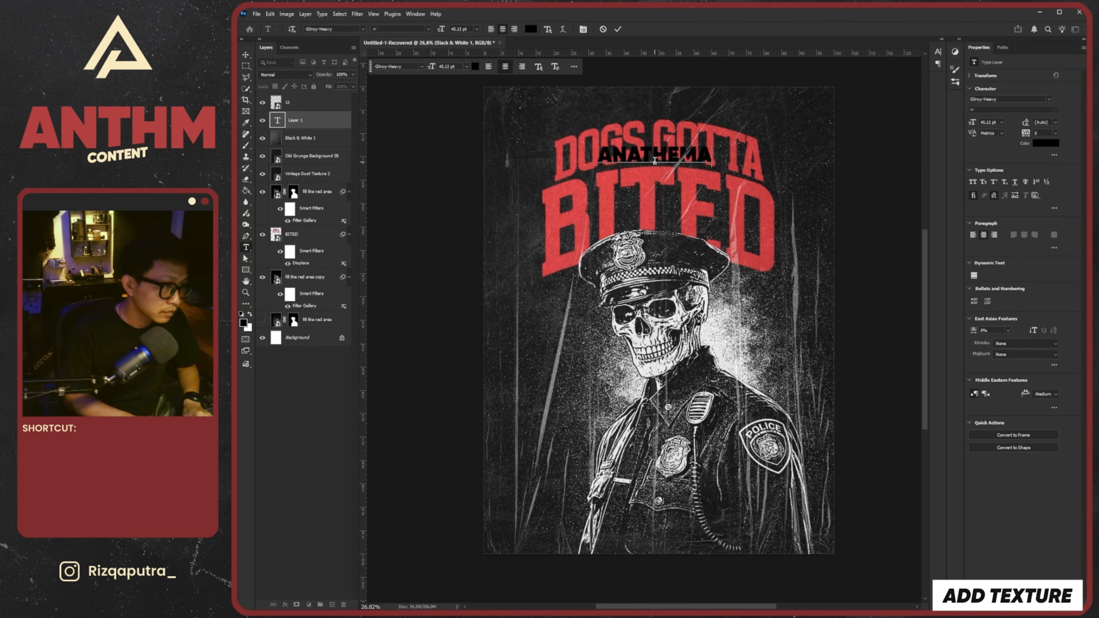
pyautogui.write(' STUDIO')
# Change the color of the whole ANATHEMA STUDIO text to white (255, 255, 255)
pyautogui.hotkey('ctrl', 'a')
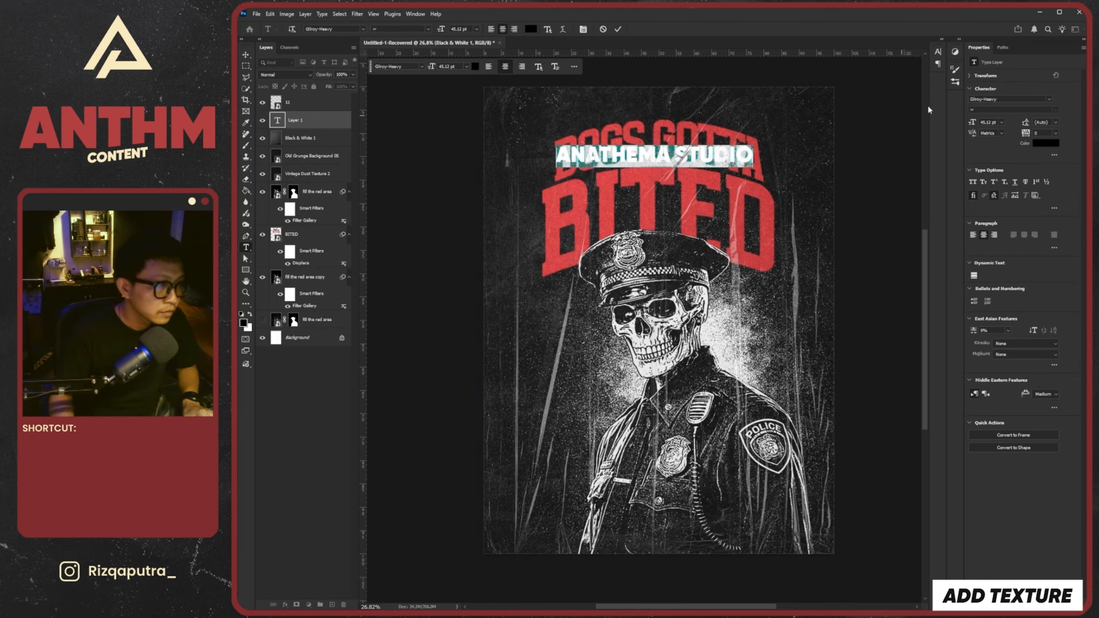
pyautogui.click(1047, 143)
pyautogui.moveTo(896, 268); pyautogui.dragTo(858, 219)
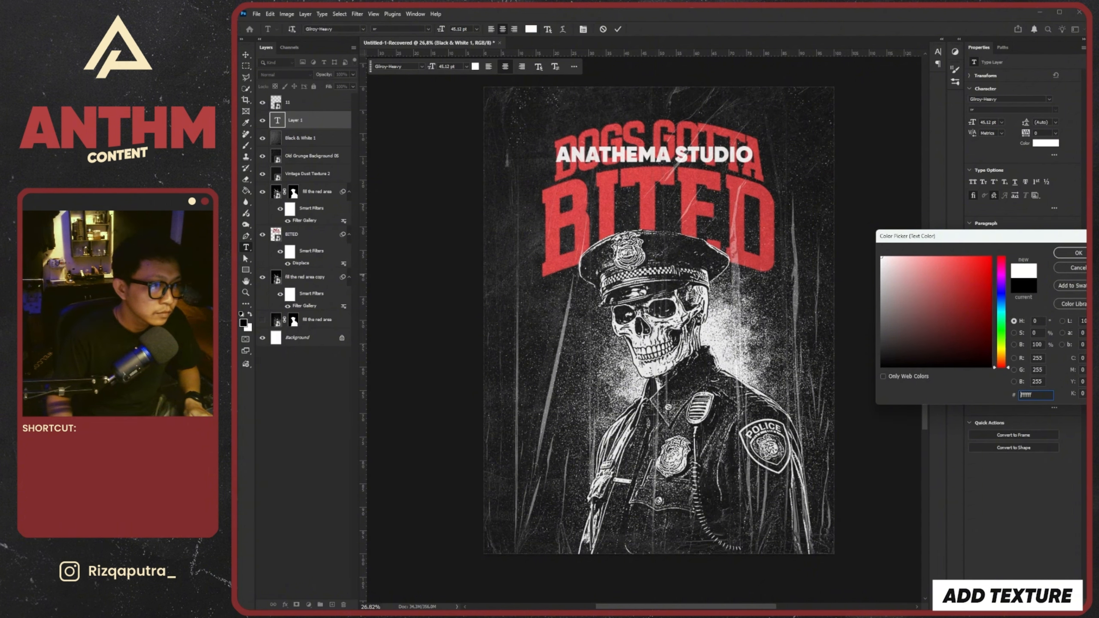
pyautogui.press('Return')
pyautogui.hotkey('ctrl', 'Return')
# Shrink the ANATHEMA STUDIO text to a small credit line and move it to the bottom centre of the poster
pyautogui.hotkey('ctrl', 't')
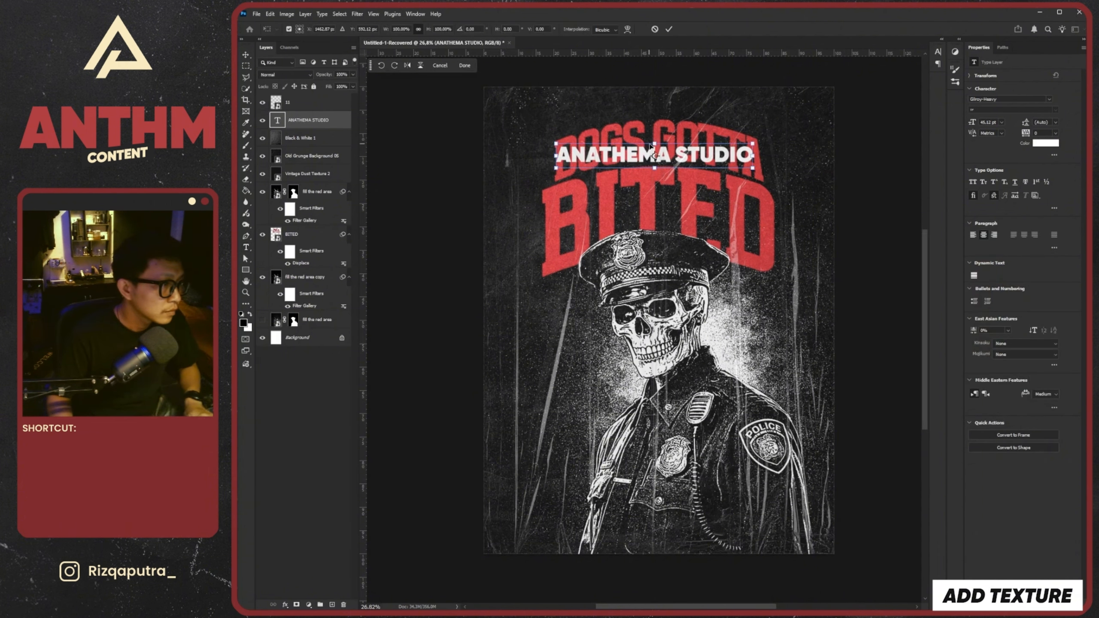
pyautogui.moveTo(654, 144); pyautogui.dragTo(672, 543)
pyautogui.press('Return')
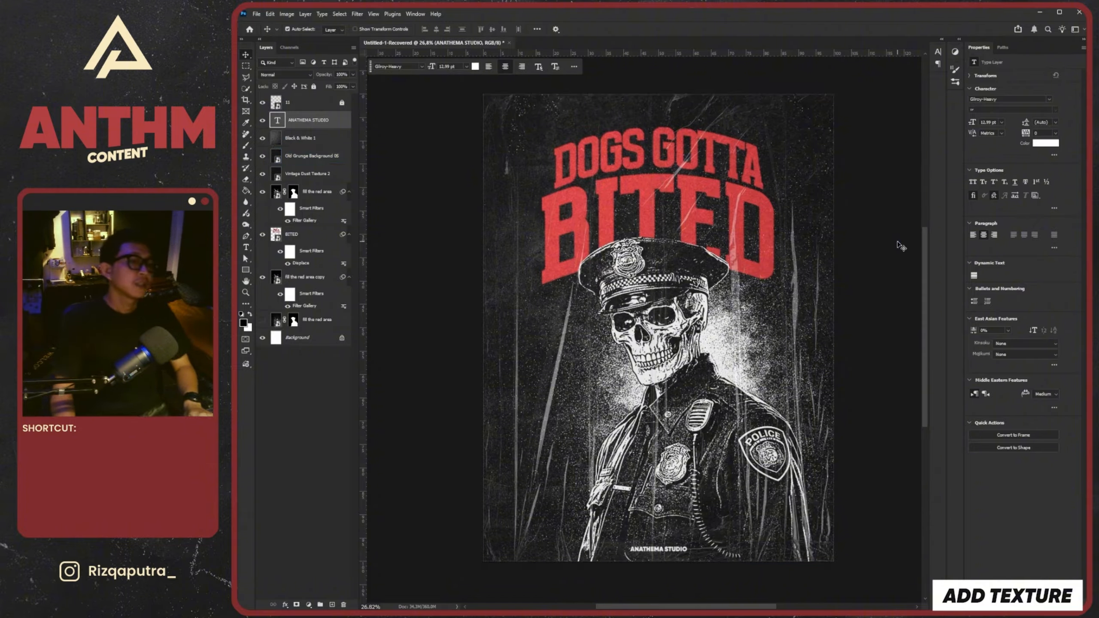
pyautogui.click(634, 281)
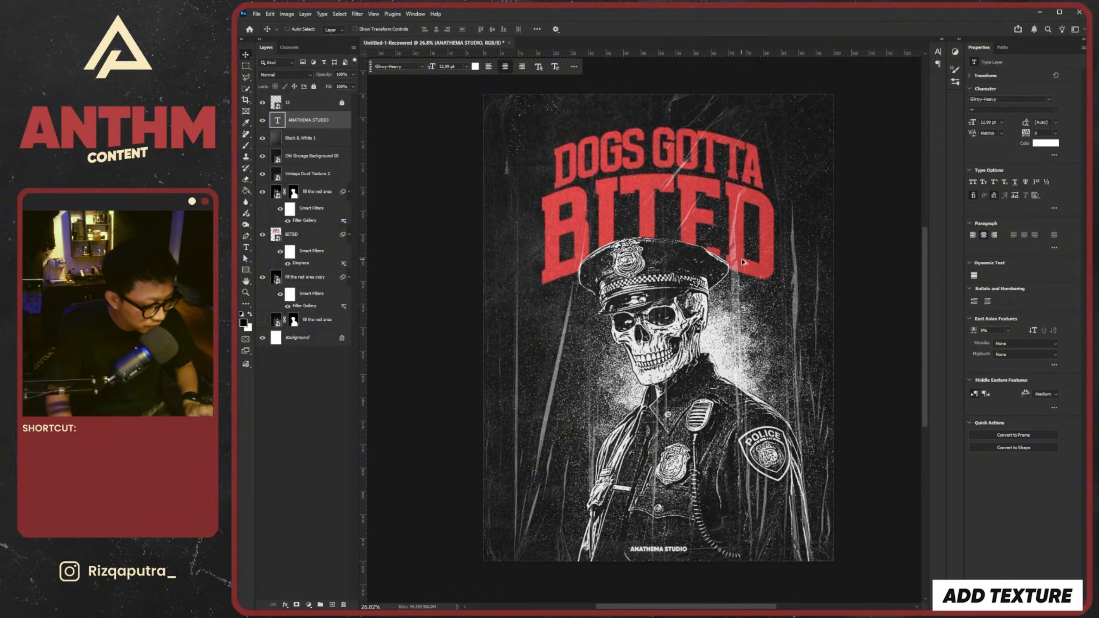
pyautogui.hotkey('ctrl', 'alt', 'shift', 'w')
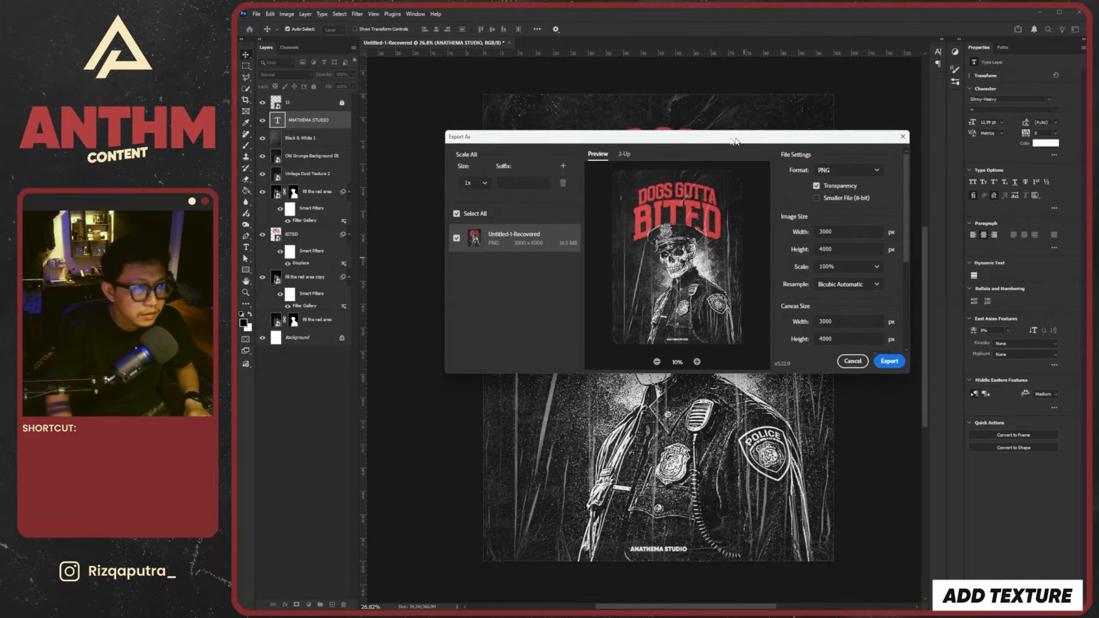
pyautogui.click(791, 366)
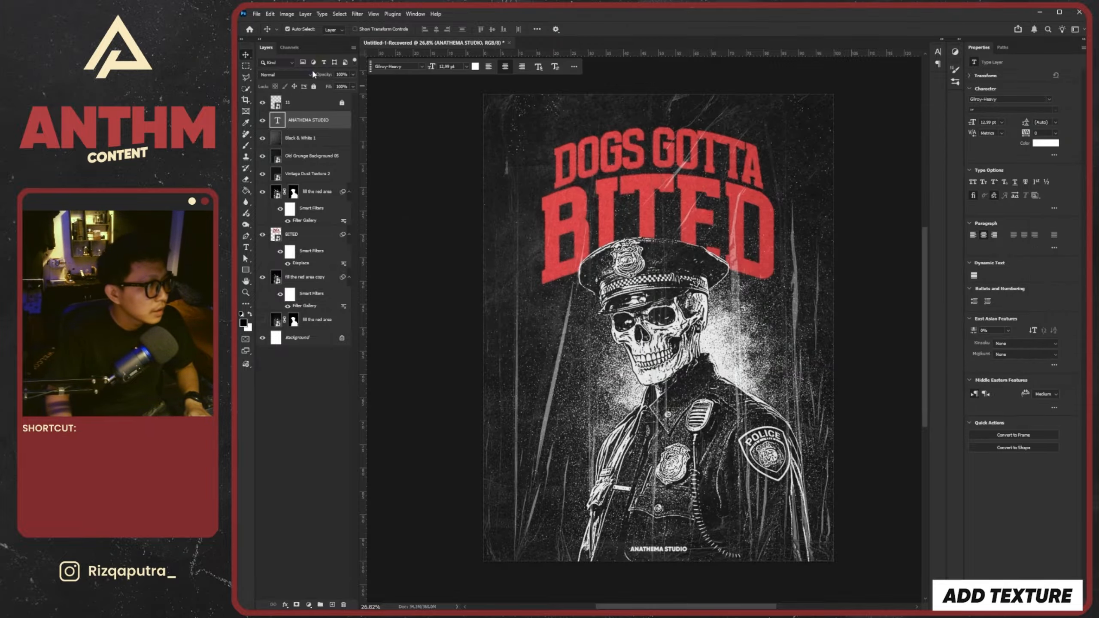
# Export the poster as a JPG at its full 3000 x 4000 px size
pyautogui.click(256, 14)
pyautogui.moveTo(301, 168)
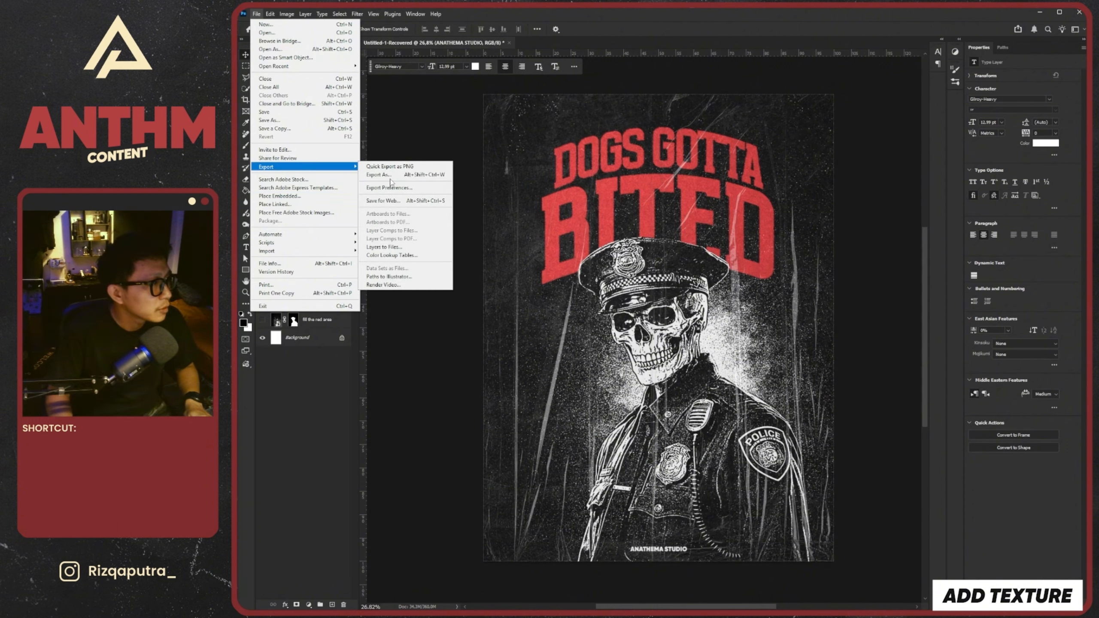
pyautogui.click(379, 175)
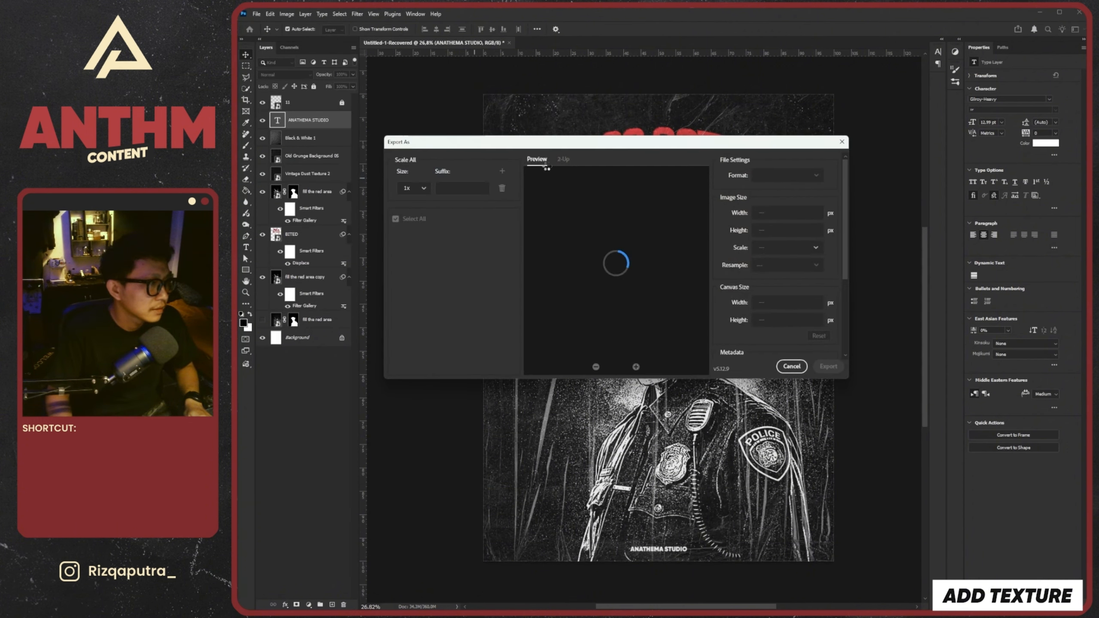
pyautogui.click(786, 177)
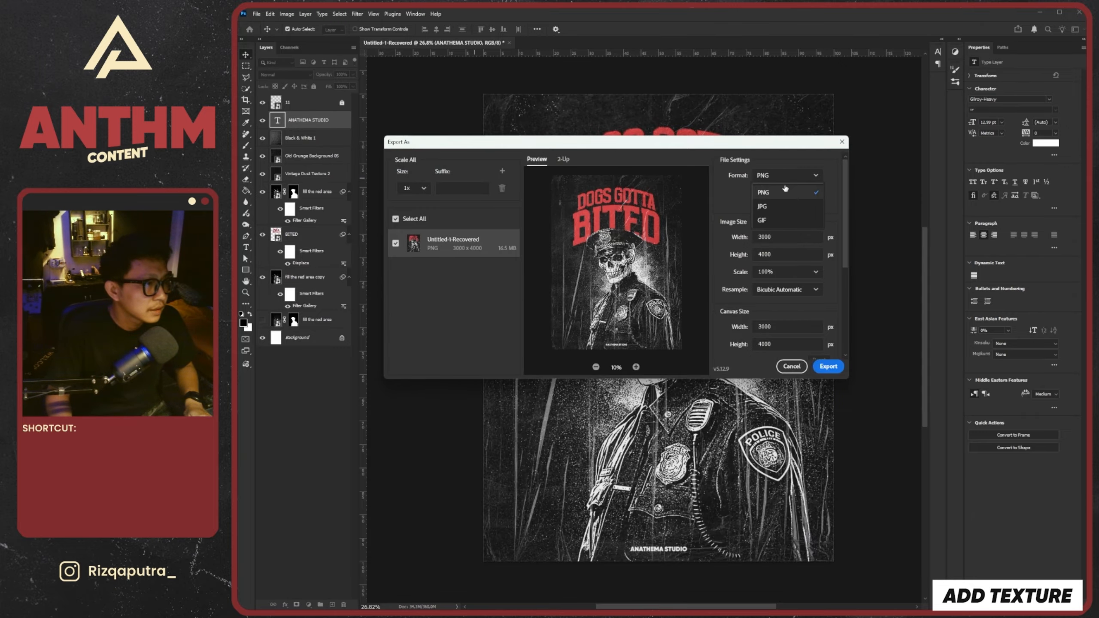
pyautogui.click(779, 207)
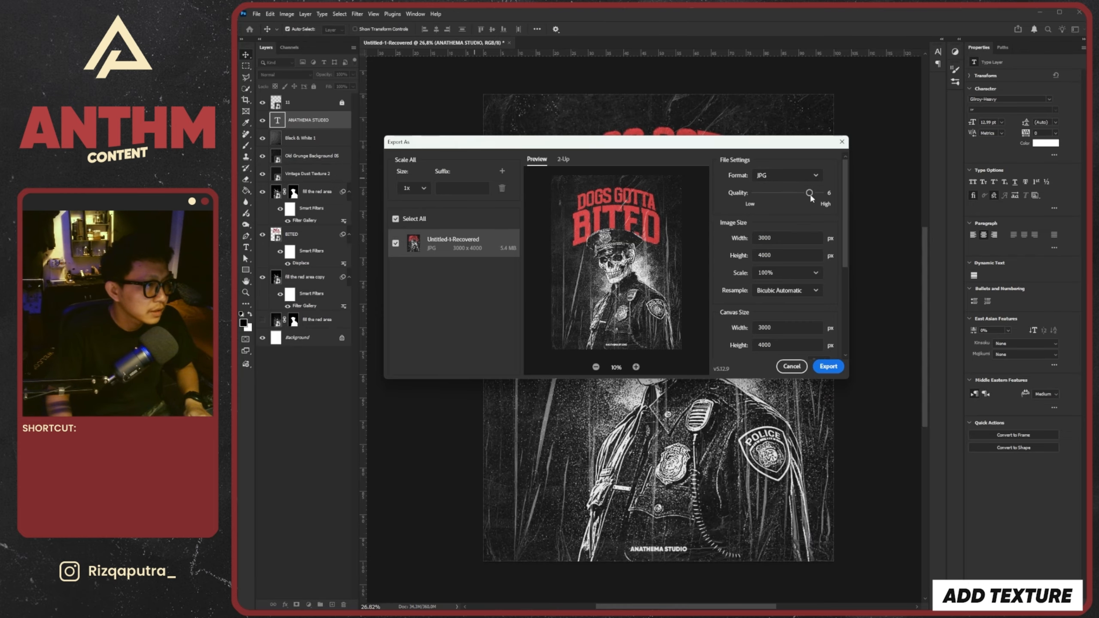
pyautogui.click(828, 366)
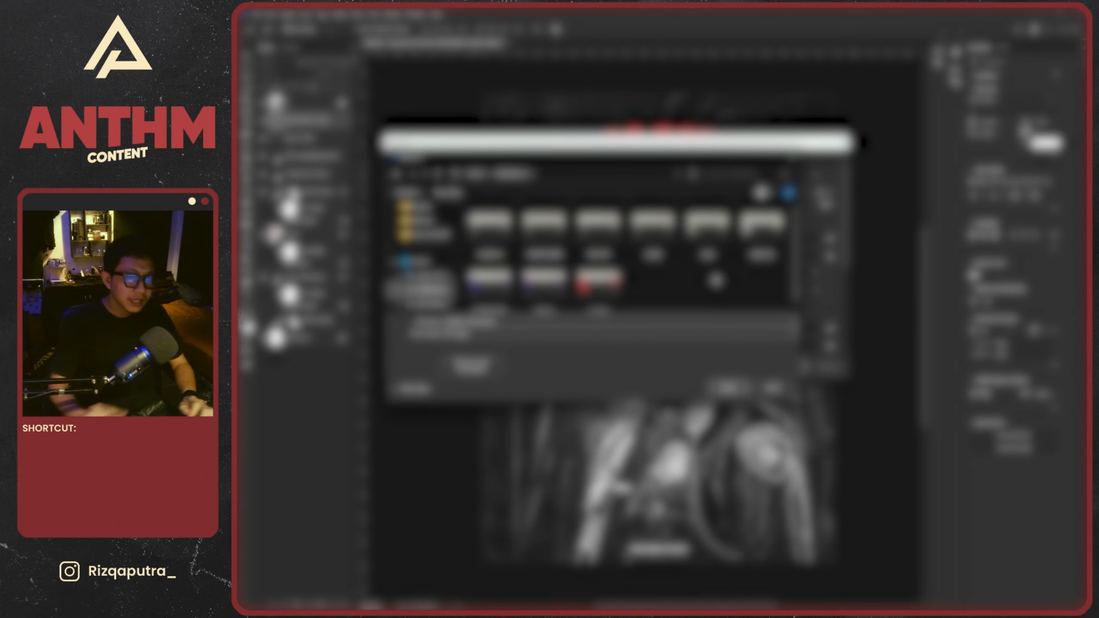